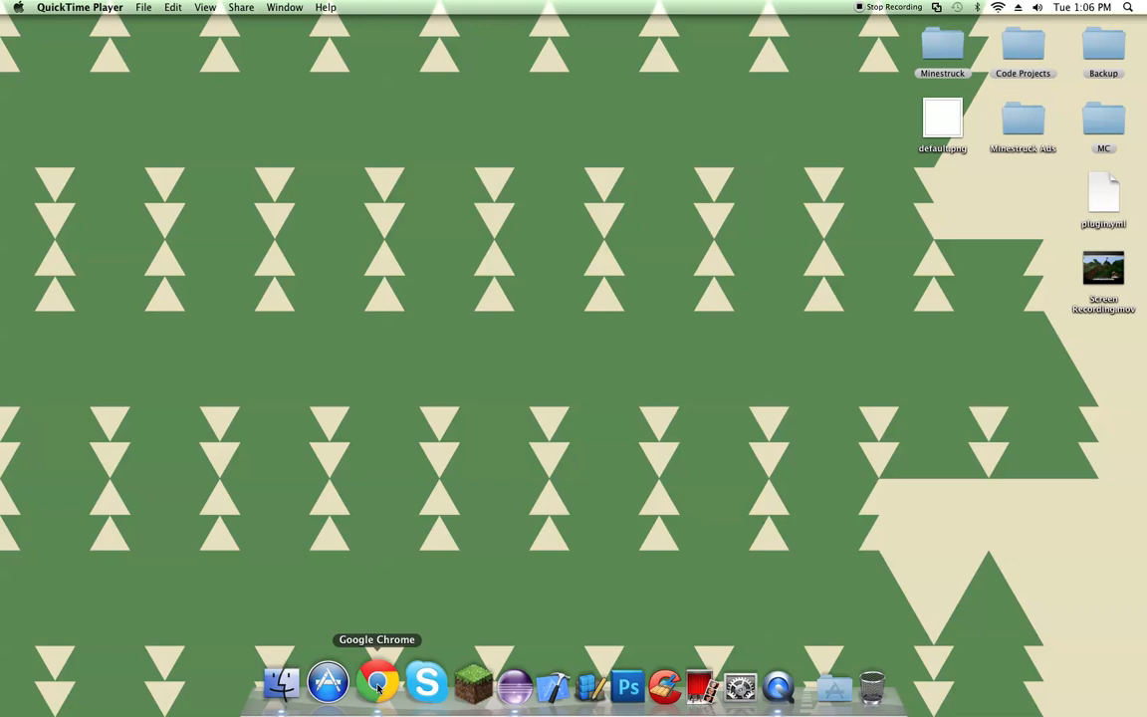
Step: Reveal the downloaded bukkit-1.3.1-R1.0.jar in Finder from Chrome's downloads list
{"action": "left_click", "coordinate": [376, 685]}
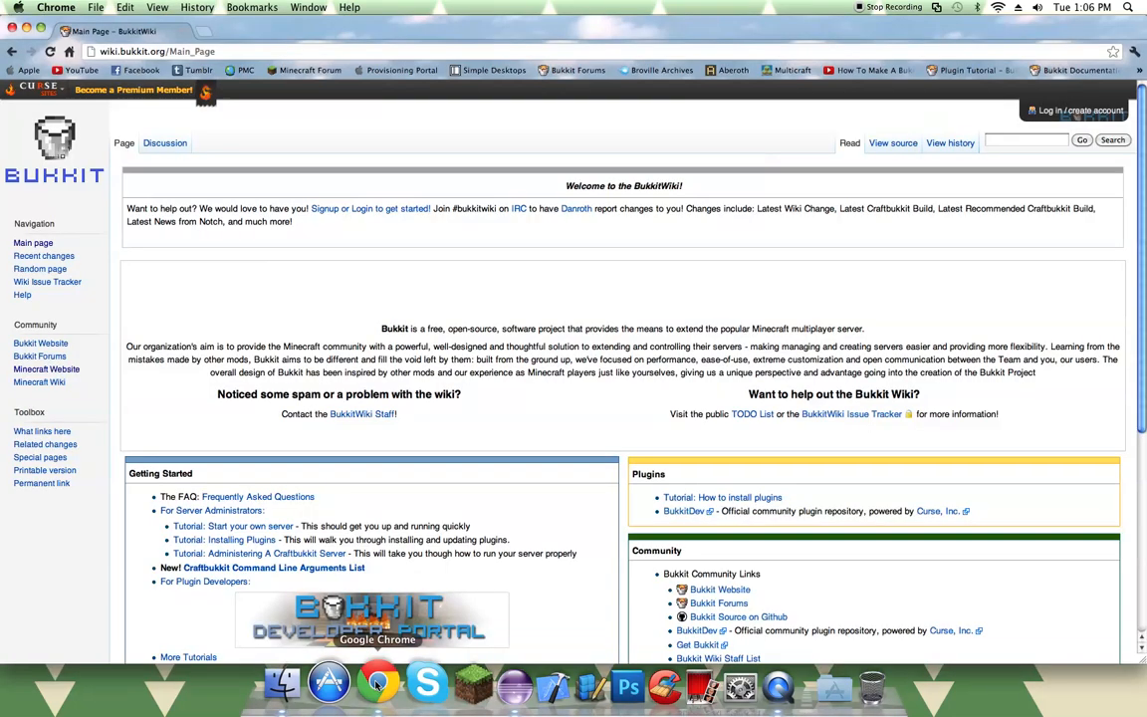
{"action": "scroll", "coordinate": [545, 404], "scroll_direction": "down", "scroll_amount": 3}
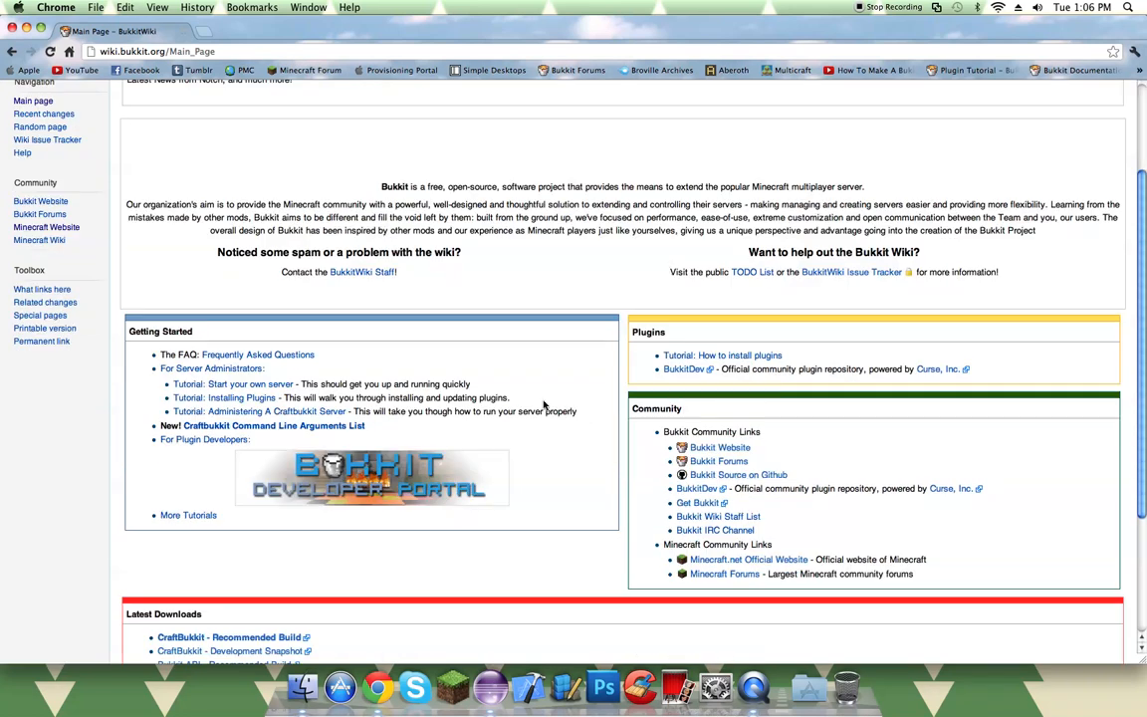
{"action": "scroll", "coordinate": [444, 330], "scroll_direction": "down", "scroll_amount": 3}
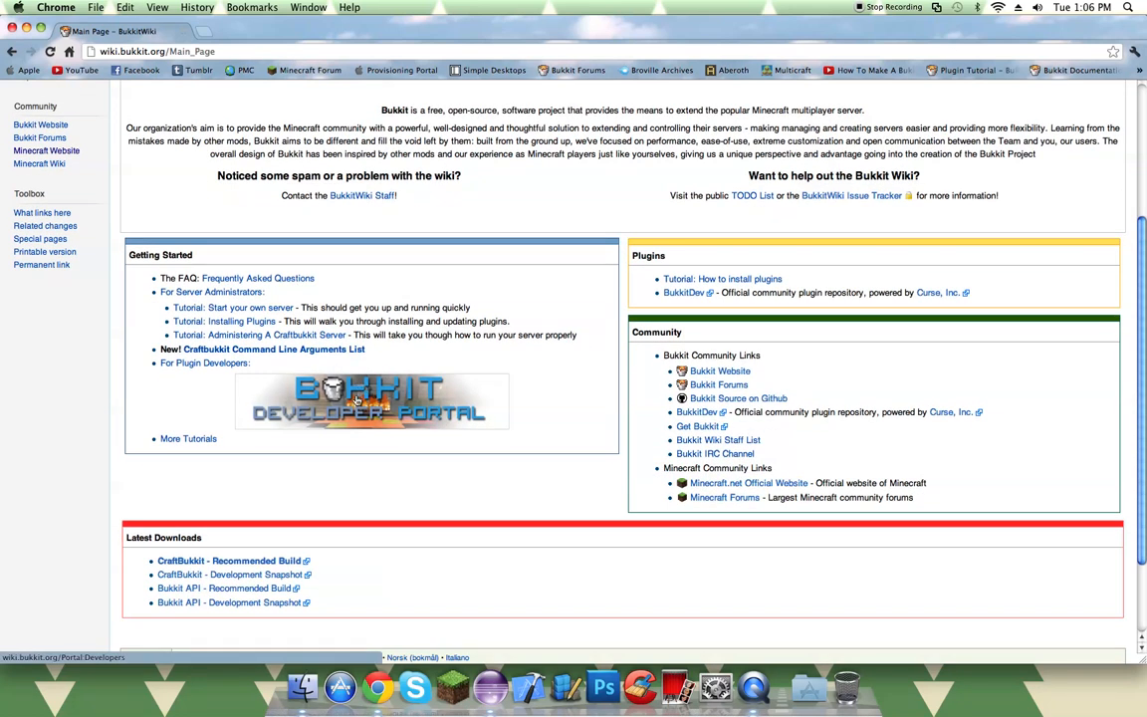
{"action": "scroll", "coordinate": [356, 398], "scroll_direction": "up", "scroll_amount": 1}
{"action": "scroll", "coordinate": [356, 399], "scroll_direction": "down", "scroll_amount": 4}
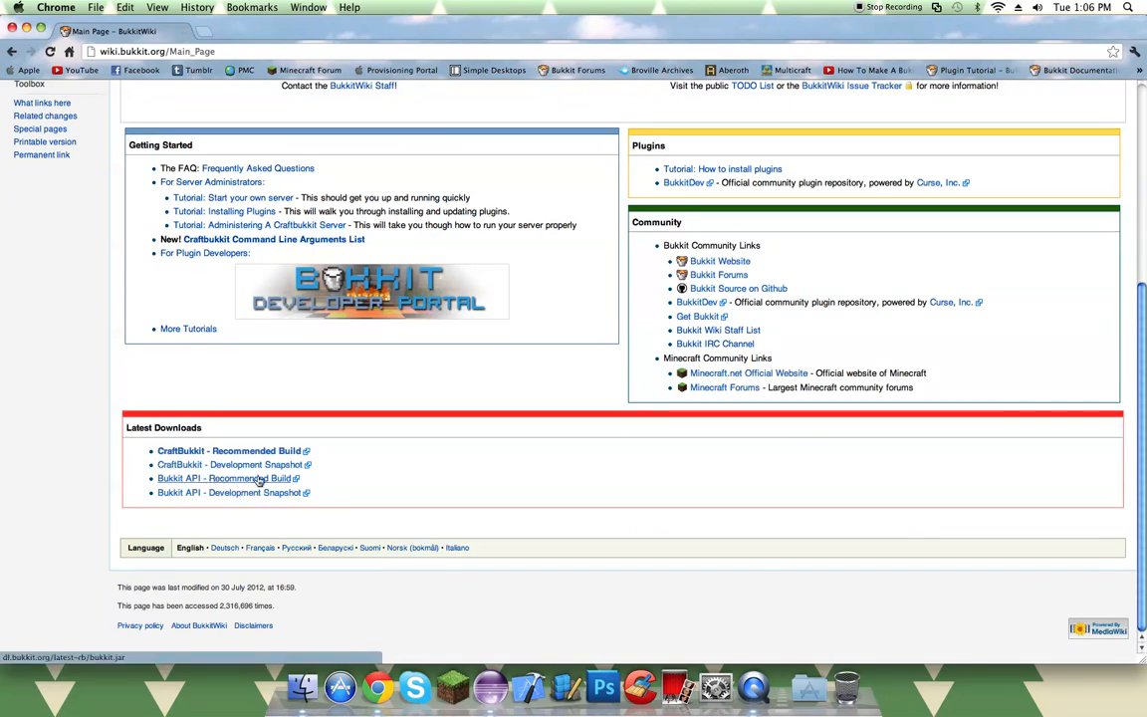
{"action": "left_click", "coordinate": [1133, 51]}
{"action": "left_click", "coordinate": [995, 243]}
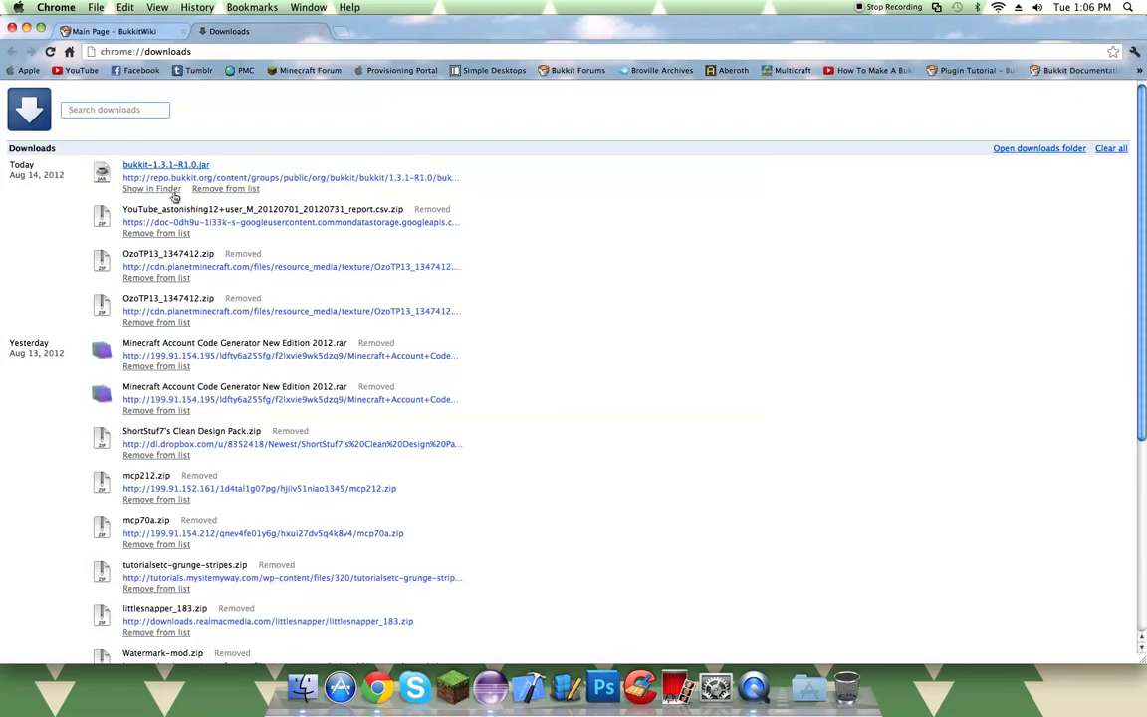
{"action": "left_click", "coordinate": [151, 189]}
Step: Clear every entry from Chrome's downloads list and close the downloads page
{"action": "left_click", "coordinate": [1036, 172]}
{"action": "left_click", "coordinate": [1111, 148]}
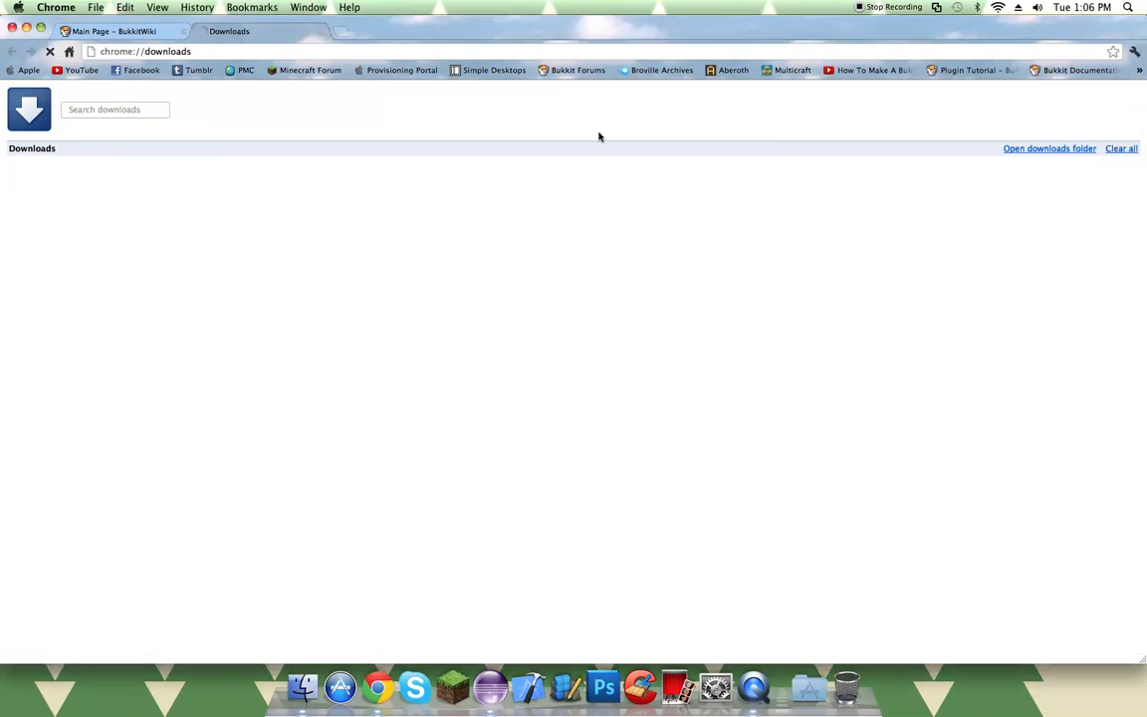
{"action": "left_click", "coordinate": [322, 33]}
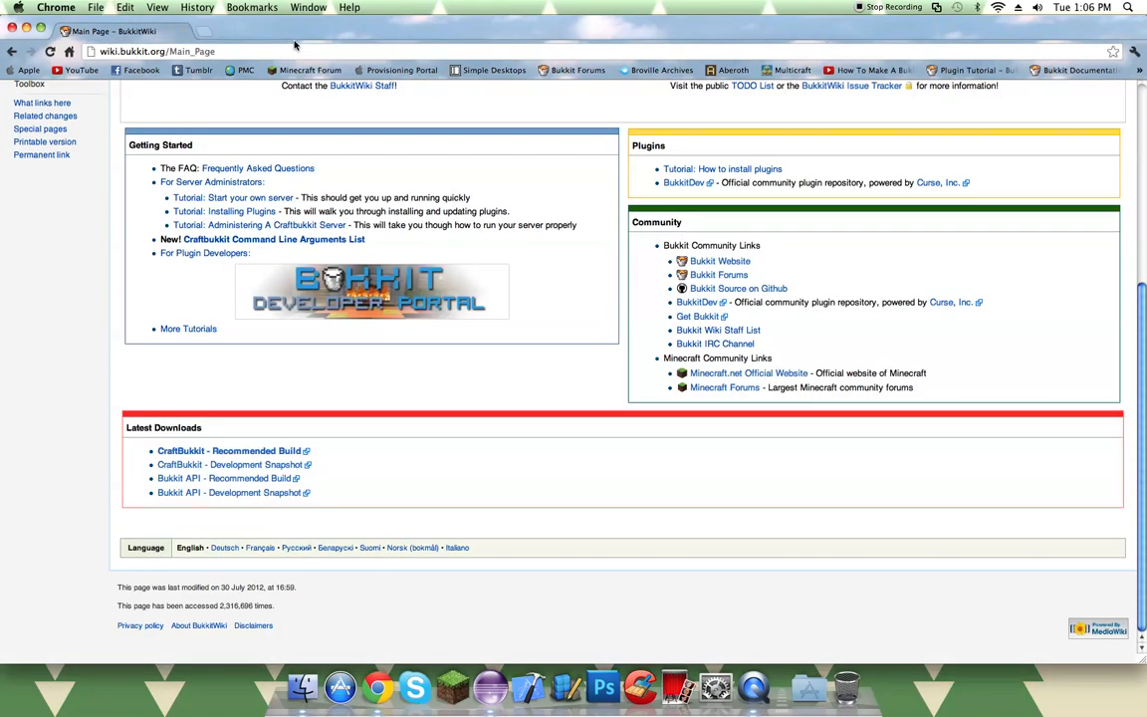
Step: Arrange the Downloads window beside the opened Code Projects > Java folder
{"action": "left_click", "coordinate": [256, 33]}
{"action": "left_click", "coordinate": [560, 294]}
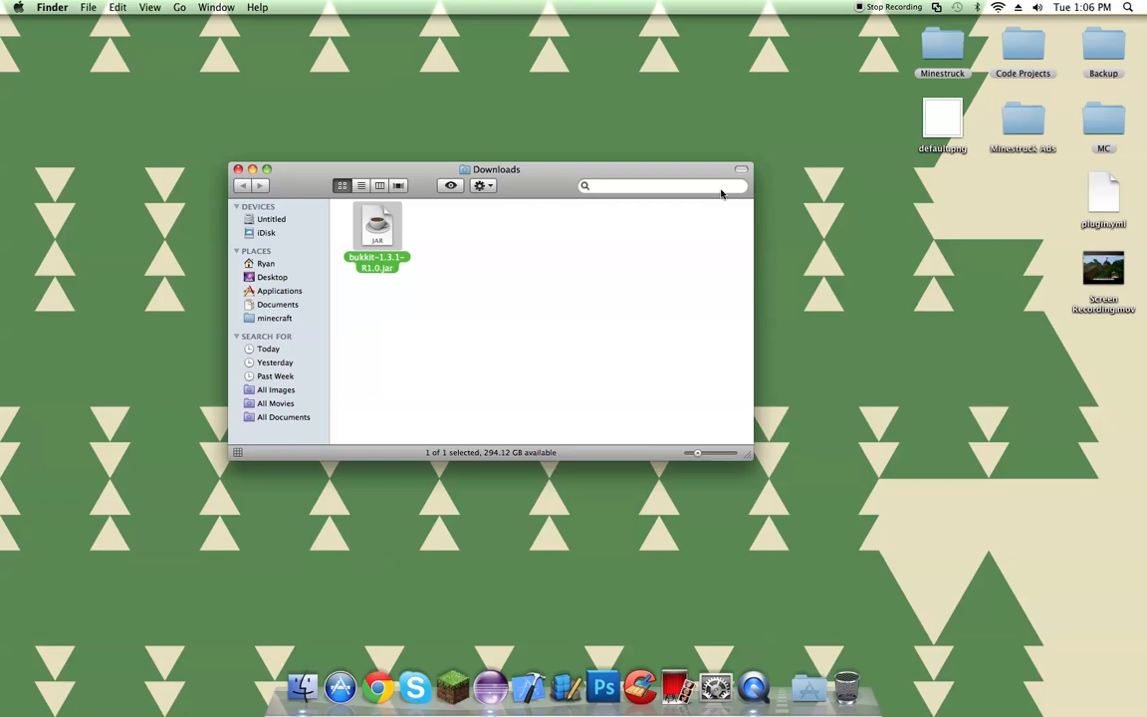
{"action": "left_click_drag", "start_coordinate": [717, 196], "coordinate": [517, 170]}
{"action": "double_click", "coordinate": [1033, 44]}
{"action": "left_click_drag", "start_coordinate": [647, 159], "coordinate": [867, 206]}
{"action": "left_click", "coordinate": [880, 264]}
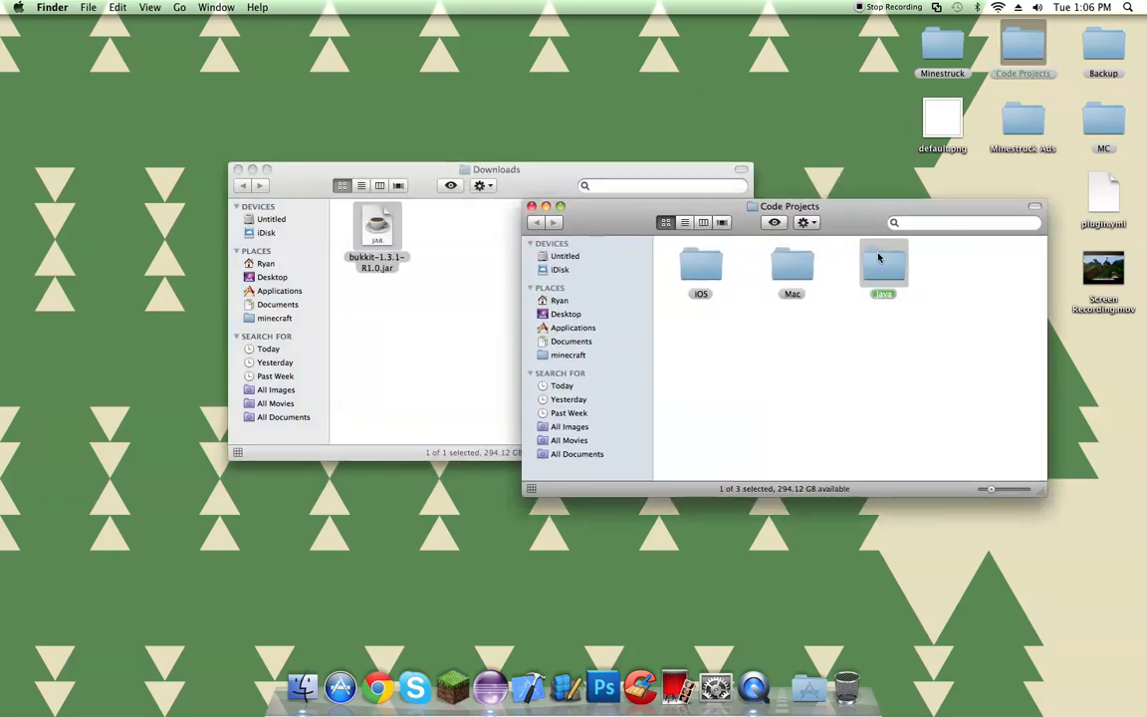
{"action": "double_click", "coordinate": [879, 258]}
Step: Move bukkit-1.3.1-R1.0.jar from Downloads into the Java folder and close both Finder windows
{"action": "left_click_drag", "start_coordinate": [377, 231], "coordinate": [811, 267]}
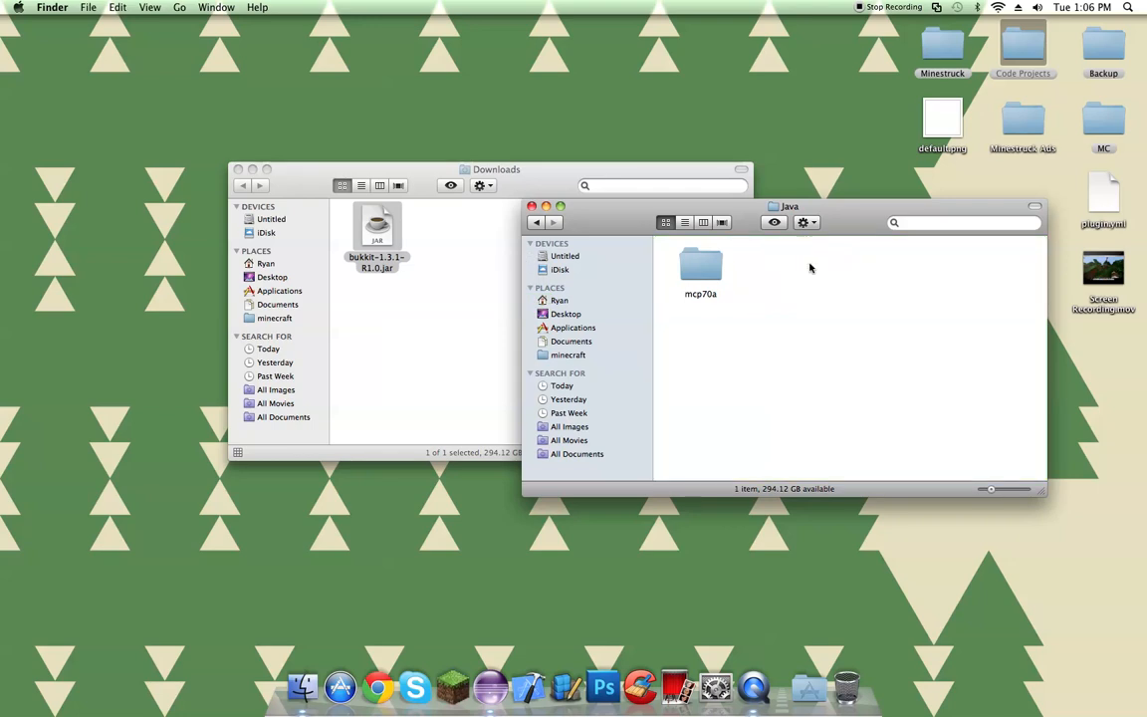
{"action": "right_click", "coordinate": [812, 267]}
{"action": "key", "text": "Escape"}
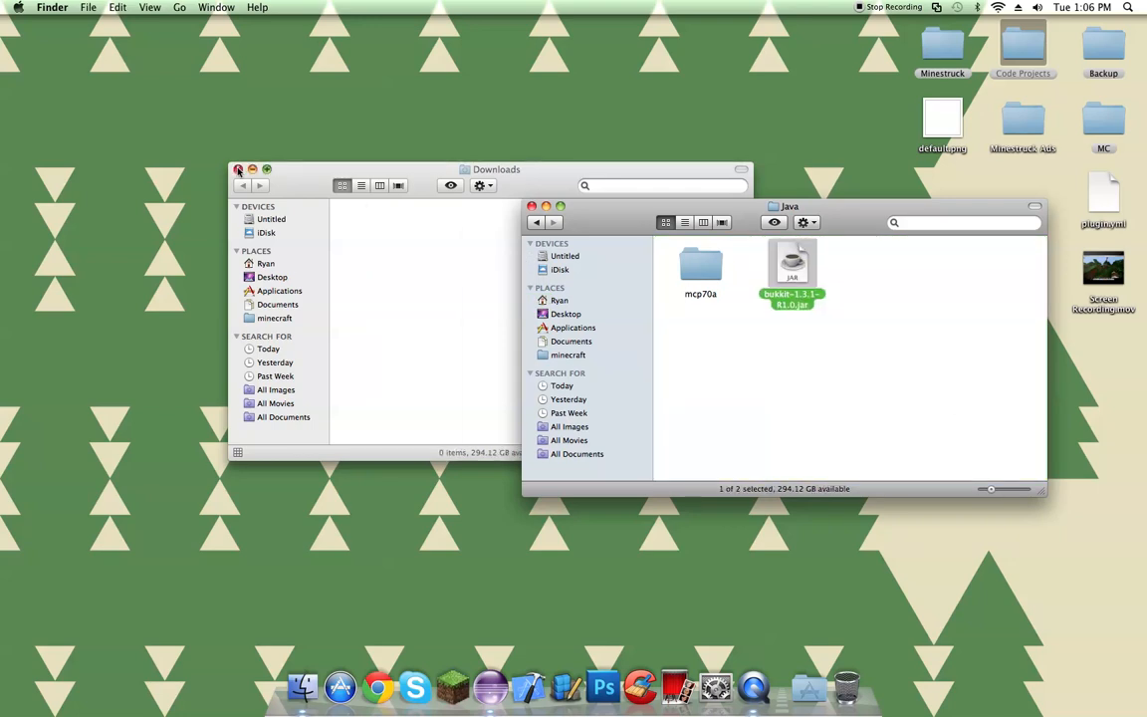
{"action": "left_click", "coordinate": [239, 169]}
{"action": "left_click_drag", "start_coordinate": [637, 206], "coordinate": [597, 124]}
{"action": "left_click", "coordinate": [498, 131]}
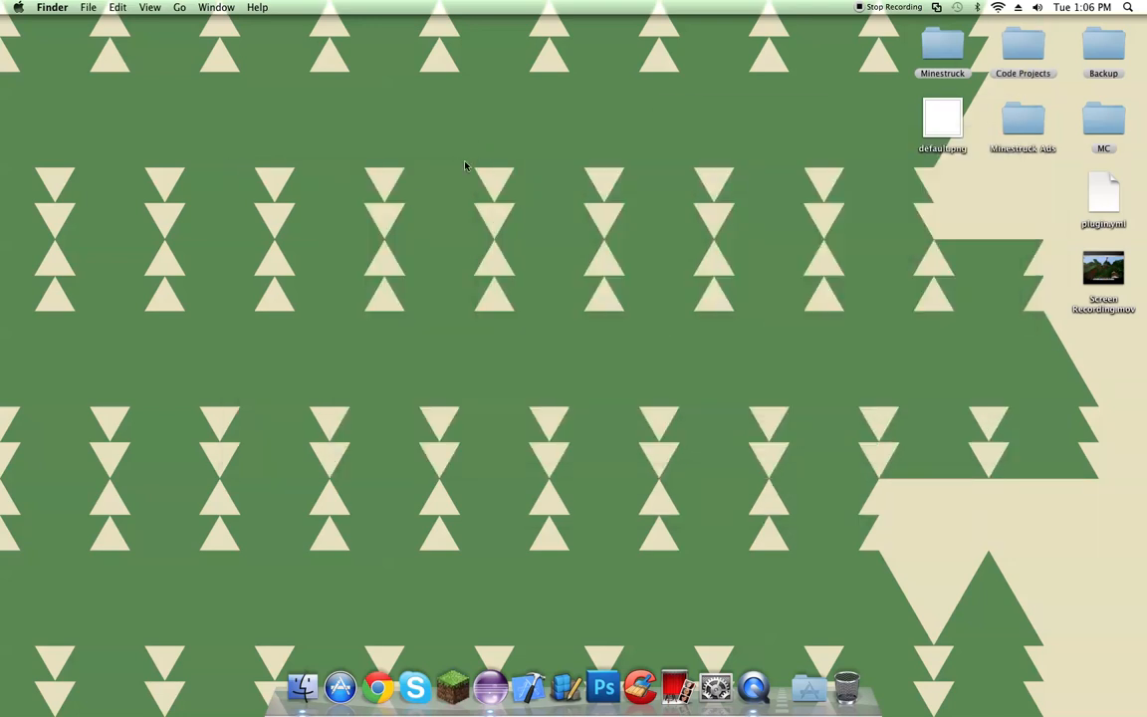
Step: Create a new Java project named HelloWorld in the Eclipse workspace
{"action": "left_click", "coordinate": [490, 687]}
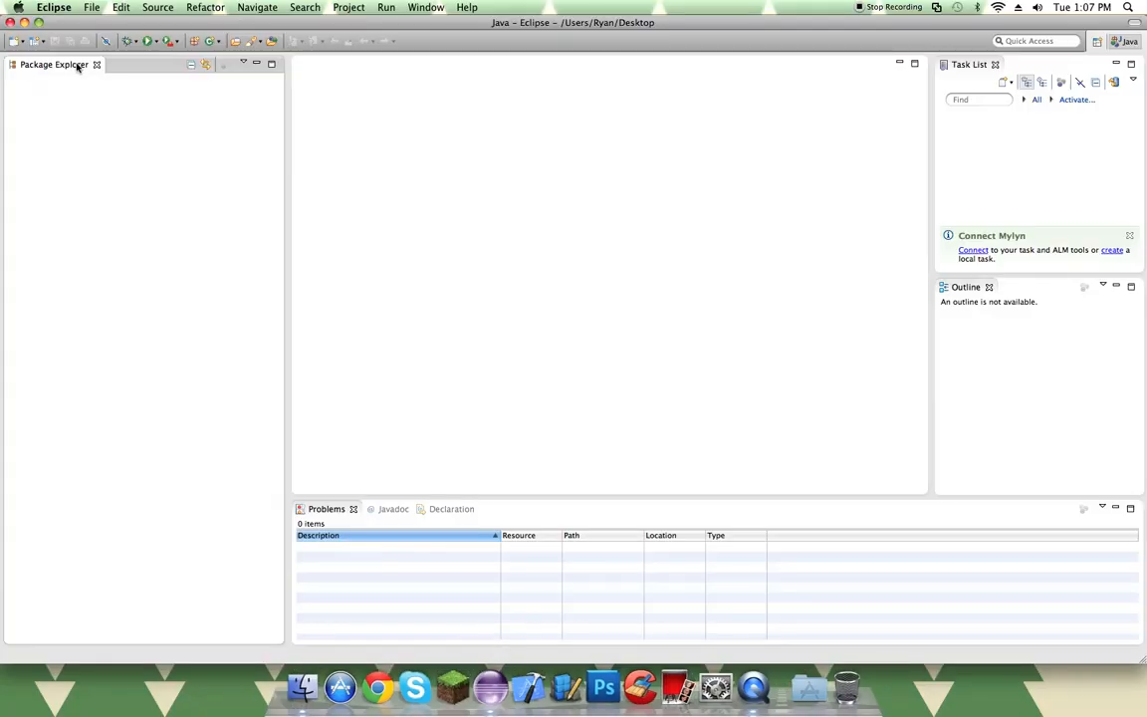
{"action": "left_click", "coordinate": [91, 7]}
{"action": "mouse_move", "coordinate": [105, 23]}
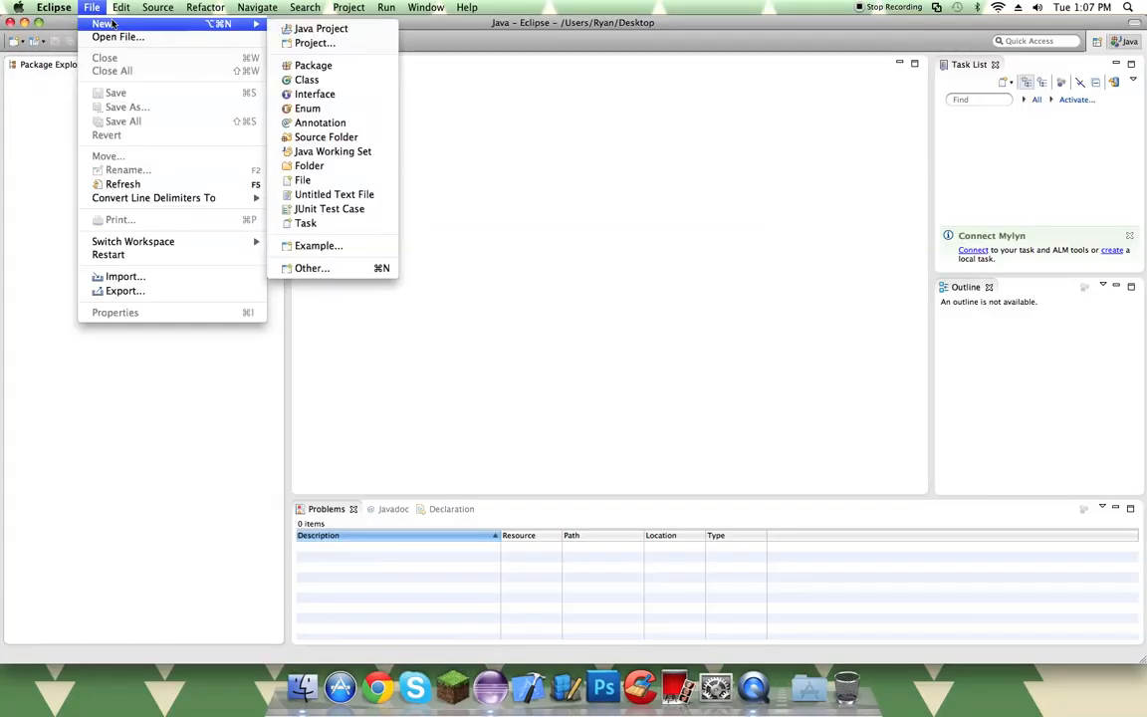
{"action": "left_click", "coordinate": [321, 28]}
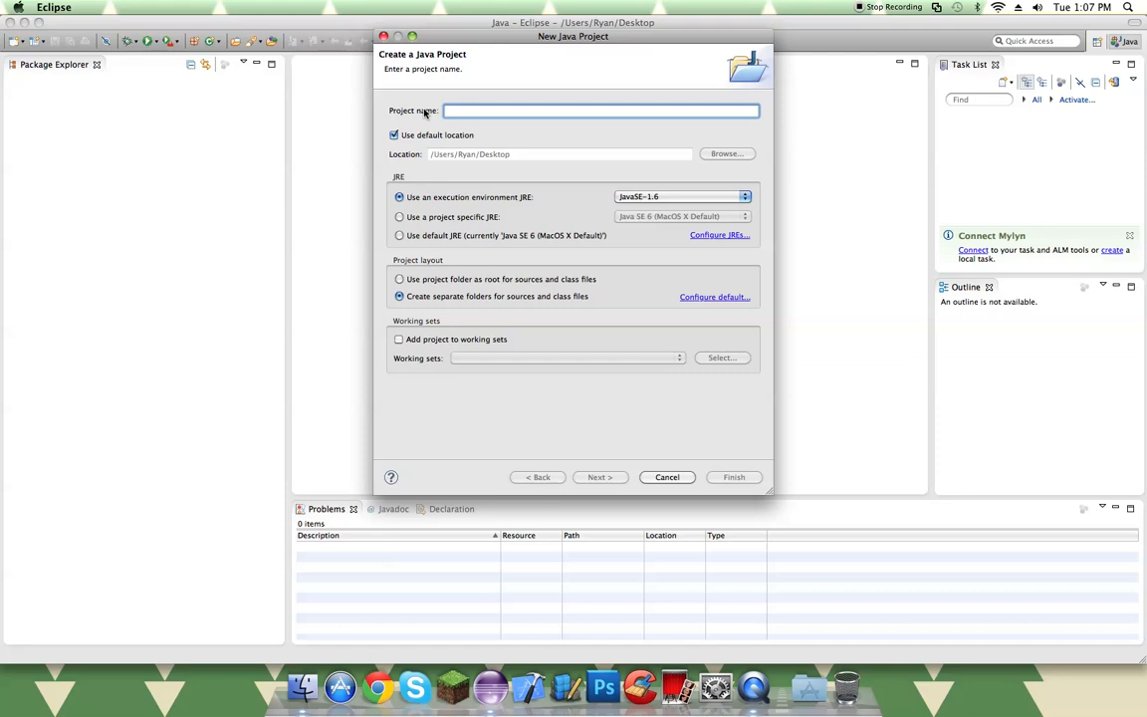
{"action": "type", "text": "HelloWorld"}
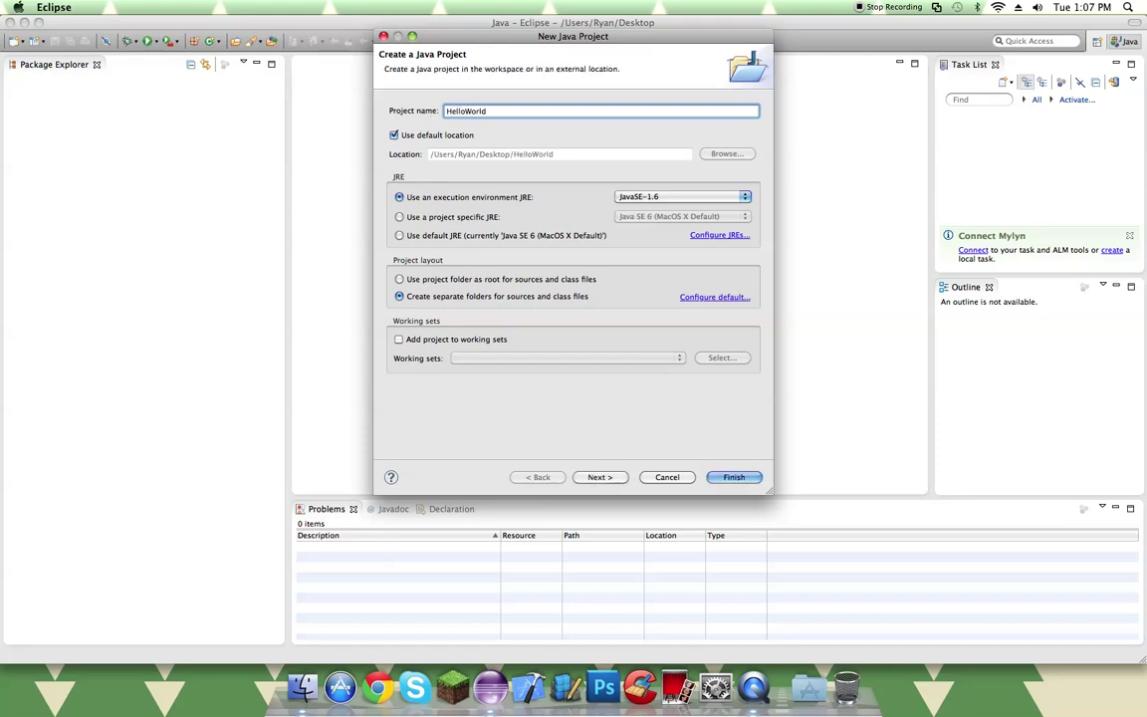
{"action": "key", "text": "Return"}
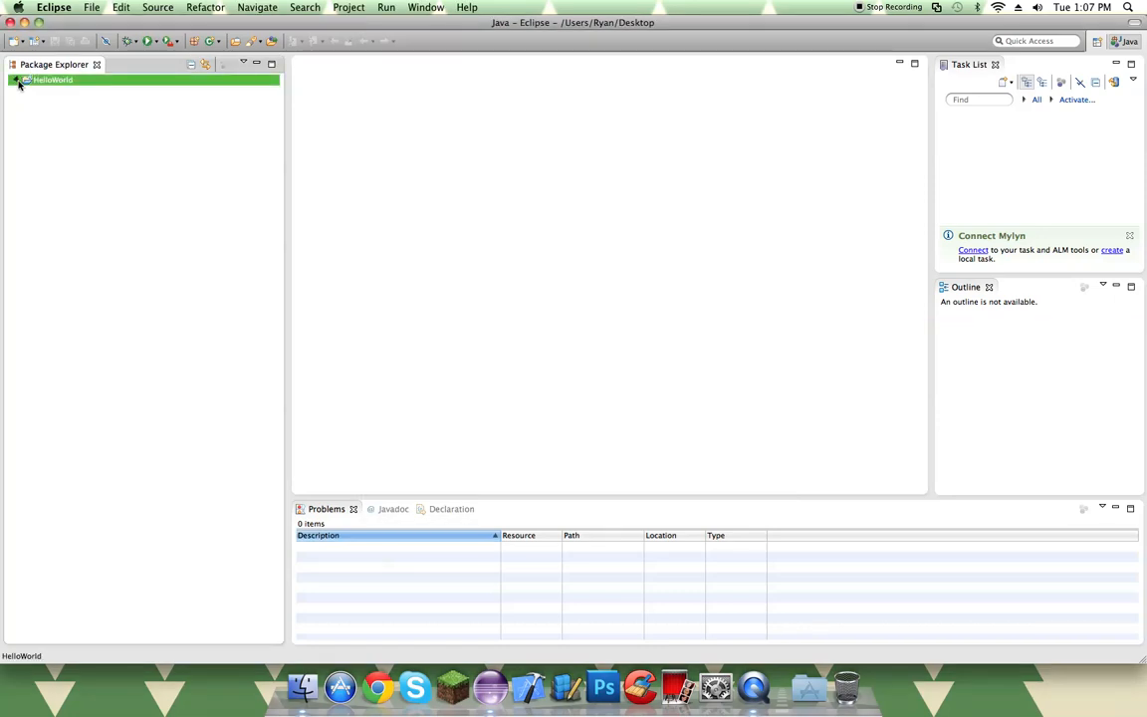
Step: Reach the HelloWorld project's Java Build Path libraries and start adding an external JAR
{"action": "left_click", "coordinate": [17, 79]}
{"action": "left_click", "coordinate": [50, 92]}
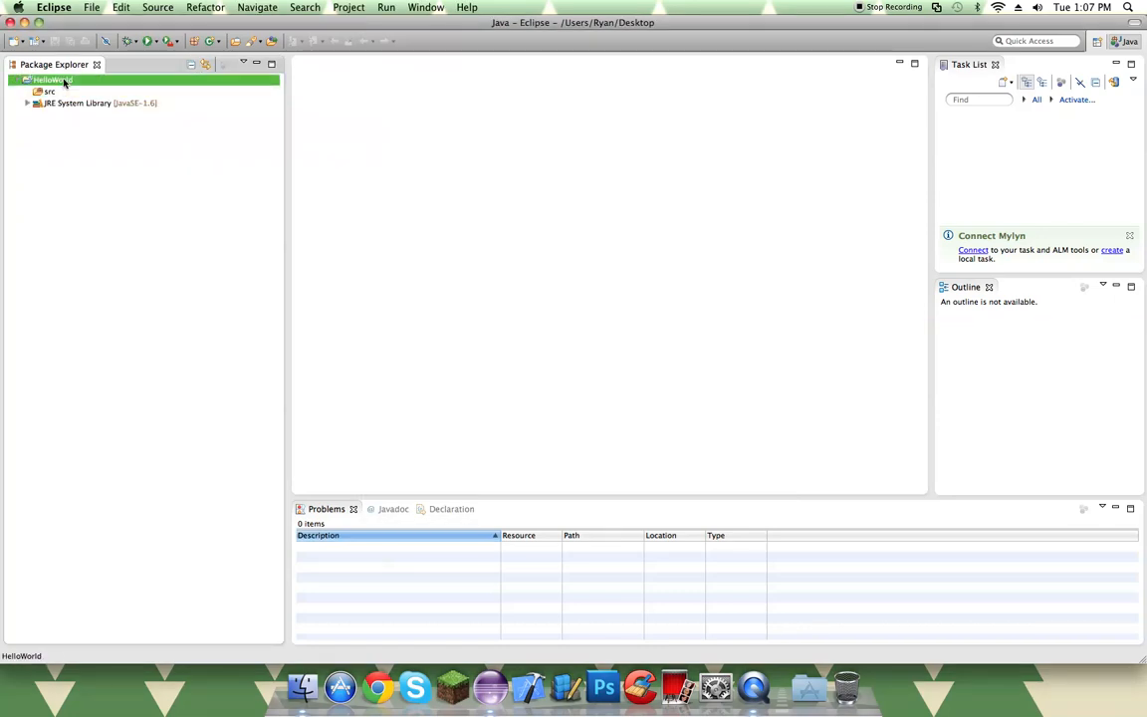
{"action": "right_click", "coordinate": [64, 83]}
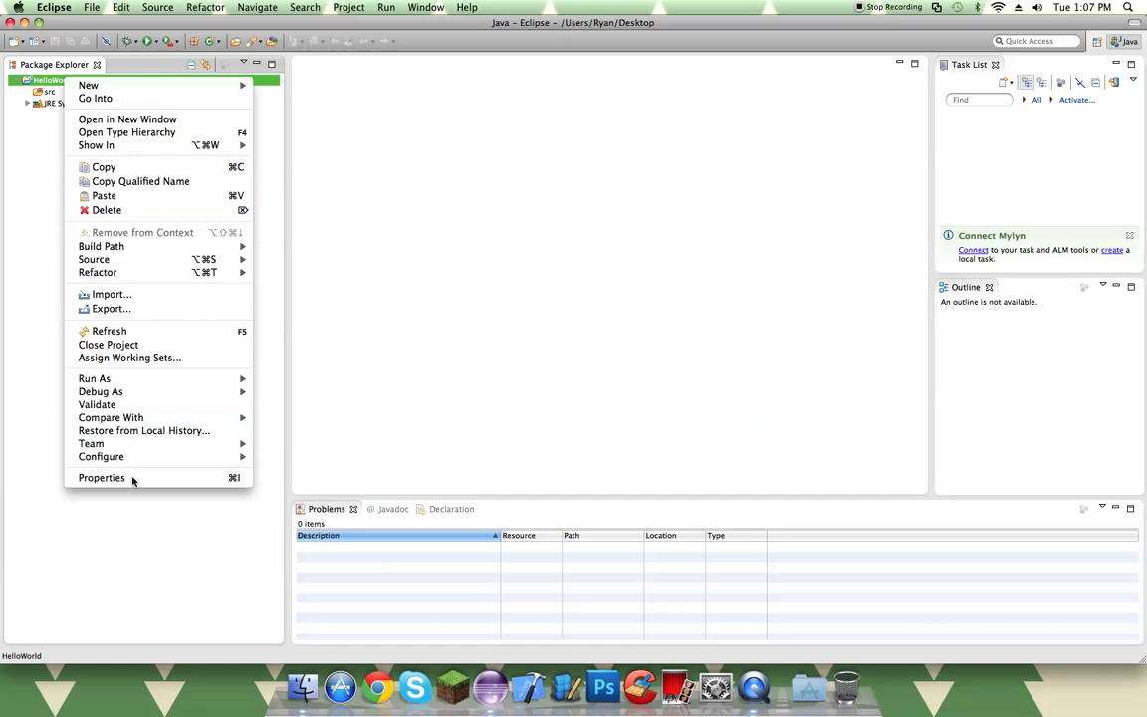
{"action": "left_click", "coordinate": [176, 440]}
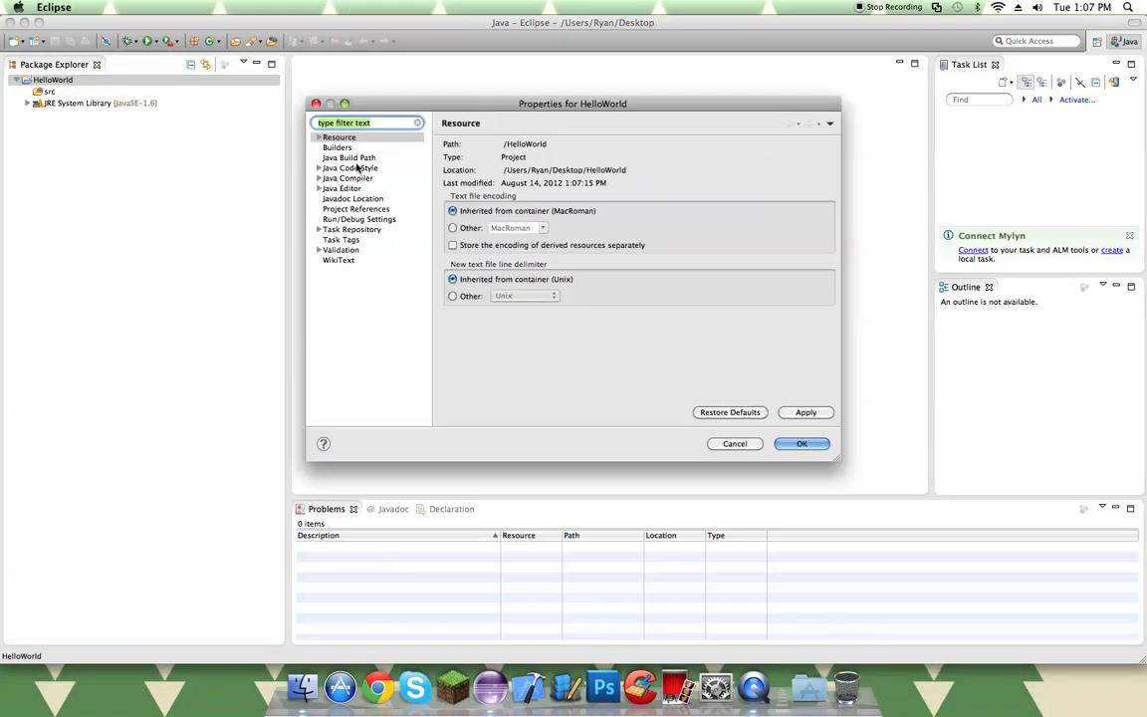
{"action": "left_click", "coordinate": [348, 157]}
{"action": "left_click", "coordinate": [648, 148]}
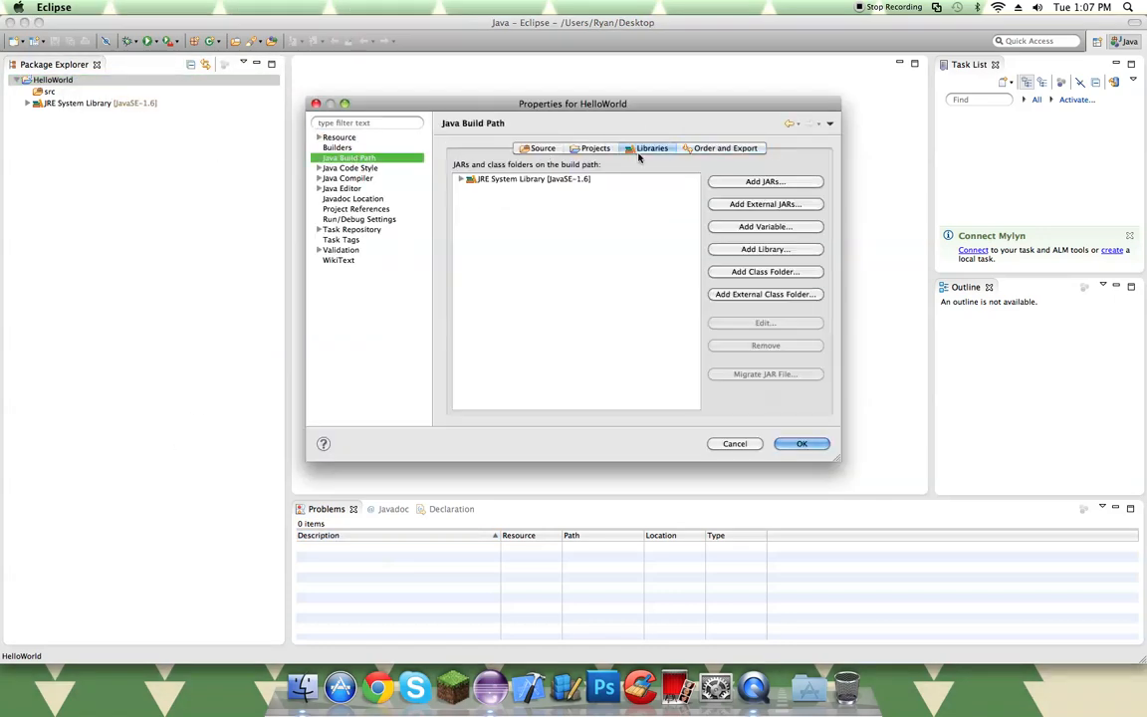
{"action": "left_click", "coordinate": [777, 204]}
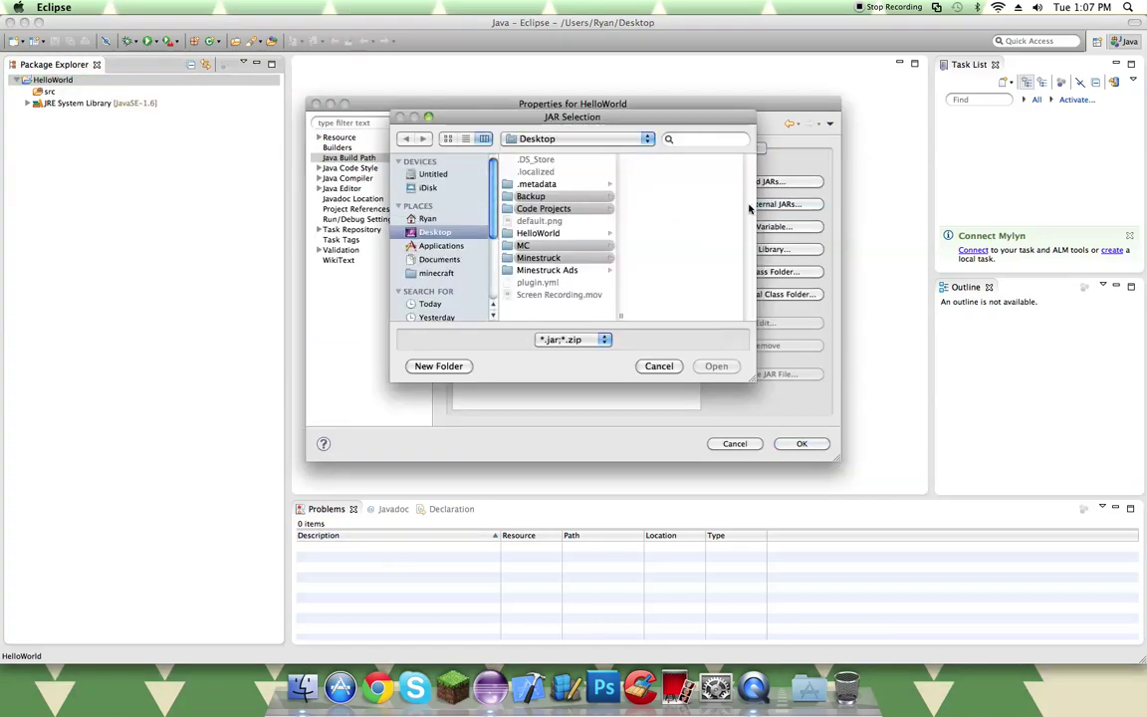
Step: Add Code Projects/Java/bukkit-1.3.1-R1.0.jar to the build path and apply the properties
{"action": "left_click", "coordinate": [545, 209]}
{"action": "left_click", "coordinate": [657, 171]}
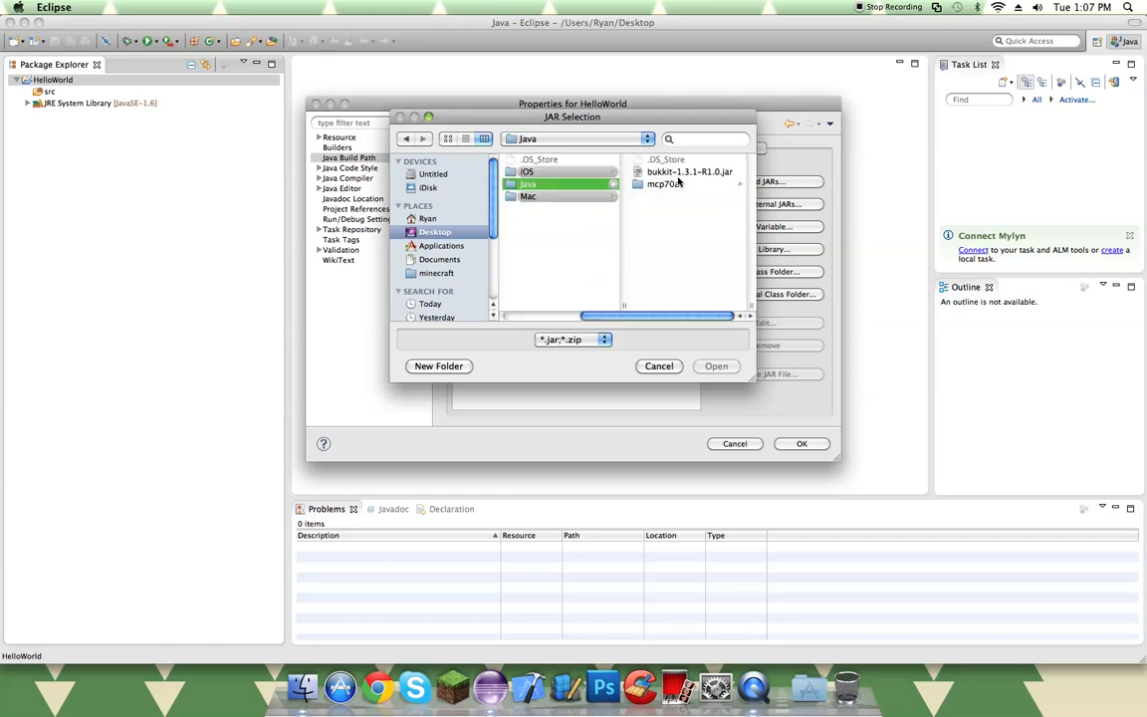
{"action": "left_click", "coordinate": [657, 171]}
{"action": "left_click", "coordinate": [716, 365]}
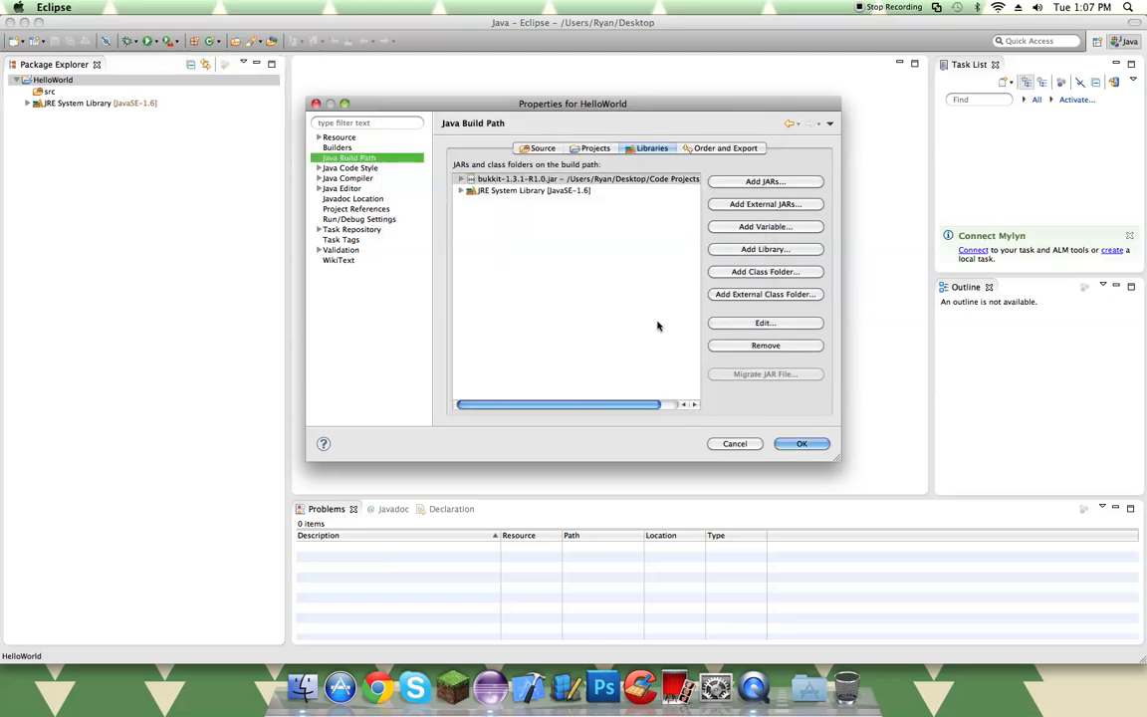
{"action": "left_click", "coordinate": [802, 443]}
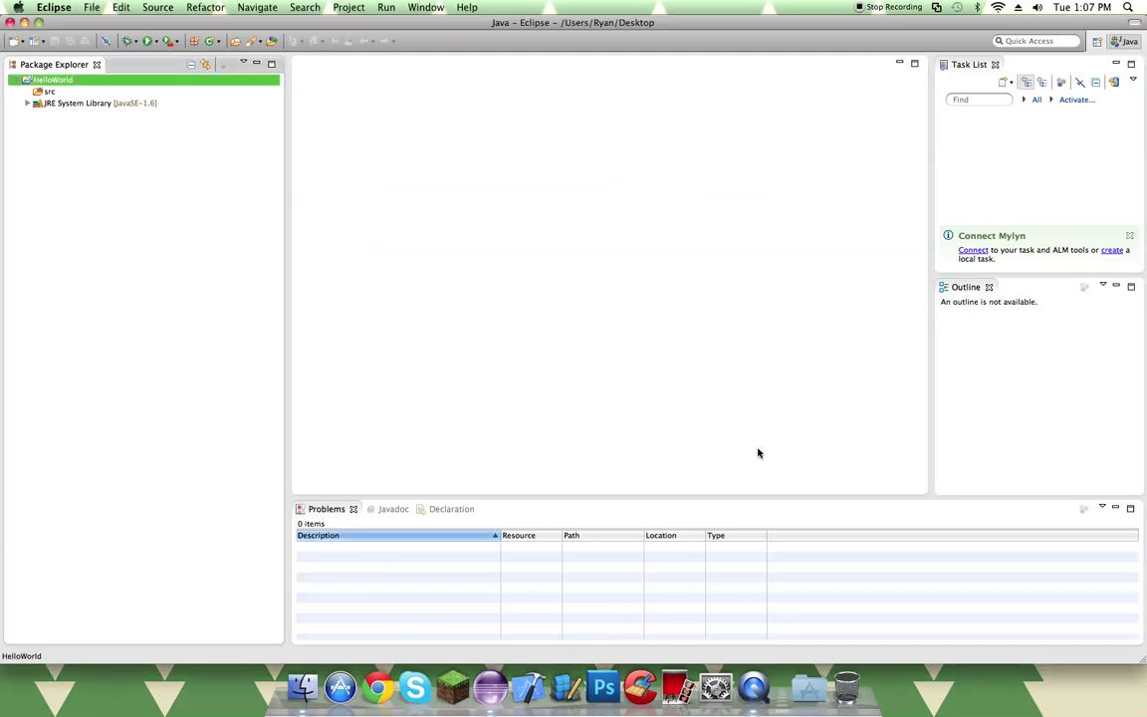
Step: Create package me.kryp.helloworld under src and a new Main class inside it
{"action": "right_click", "coordinate": [48, 90]}
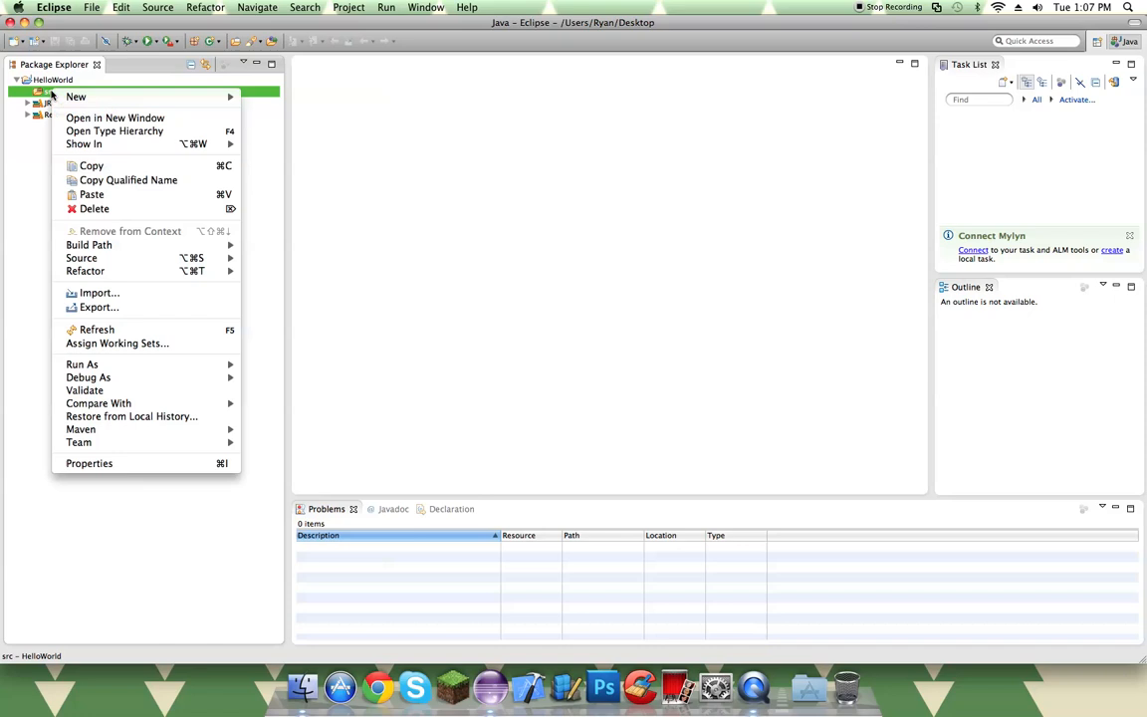
{"action": "left_click", "coordinate": [287, 135]}
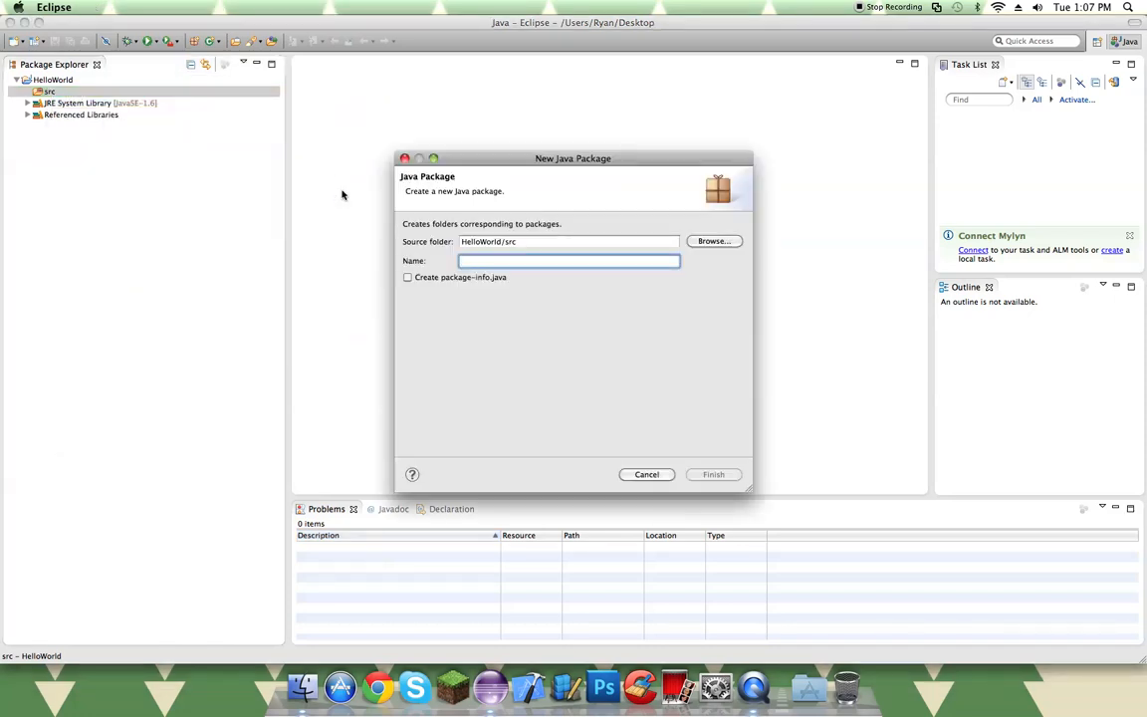
{"action": "type", "text": "com"}
{"action": "key", "text": "BackSpace"}
{"action": "key", "text": "BackSpace"}
{"action": "key", "text": "BackSpace"}
{"action": "type", "text": "m"}
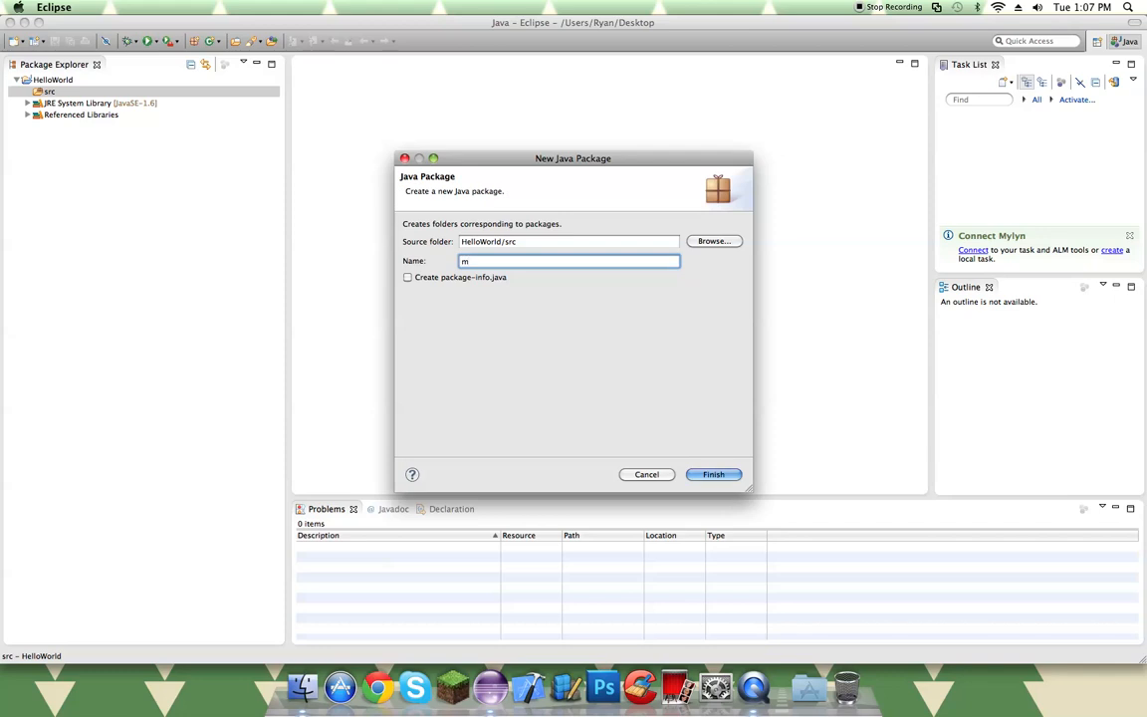
{"action": "type", "text": "e.kryp"}
{"action": "type", "text": ".helloworld"}
{"action": "key", "text": "Return"}
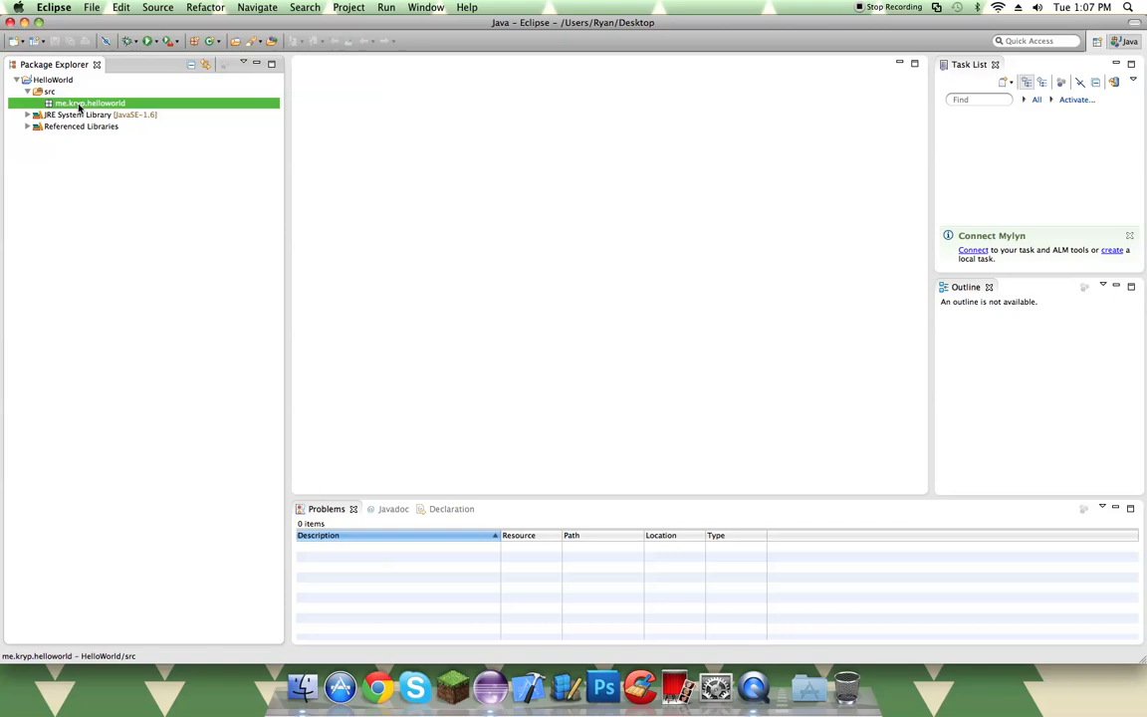
{"action": "left_click", "coordinate": [212, 43]}
{"action": "type", "text": "Main"}
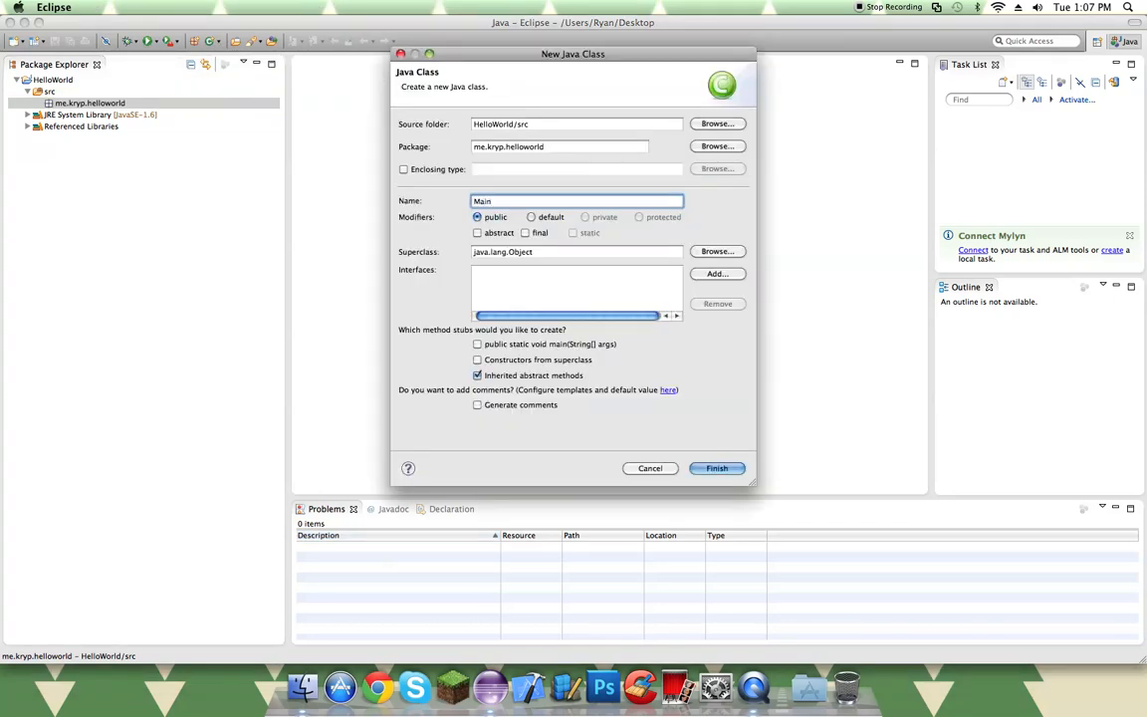
{"action": "key", "text": "Return"}
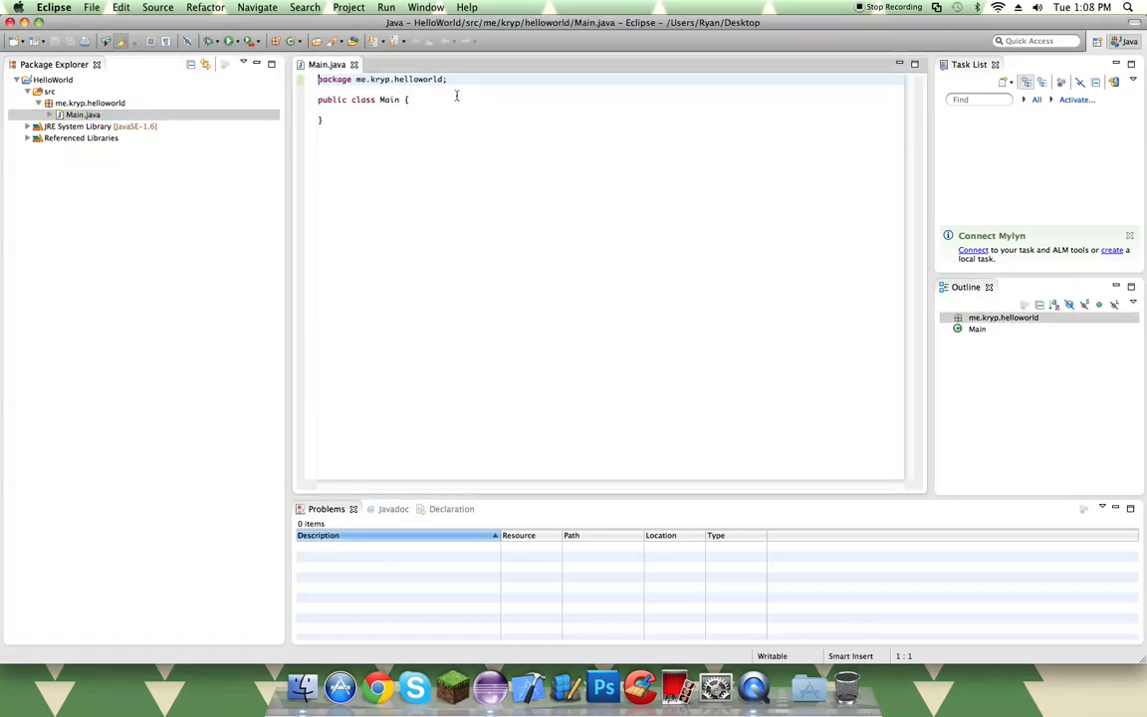
Step: Make Main extend JavaPlugin and import JavaPlugin from the Bukkit library via Quick Fix
{"action": "left_click", "coordinate": [456, 98]}
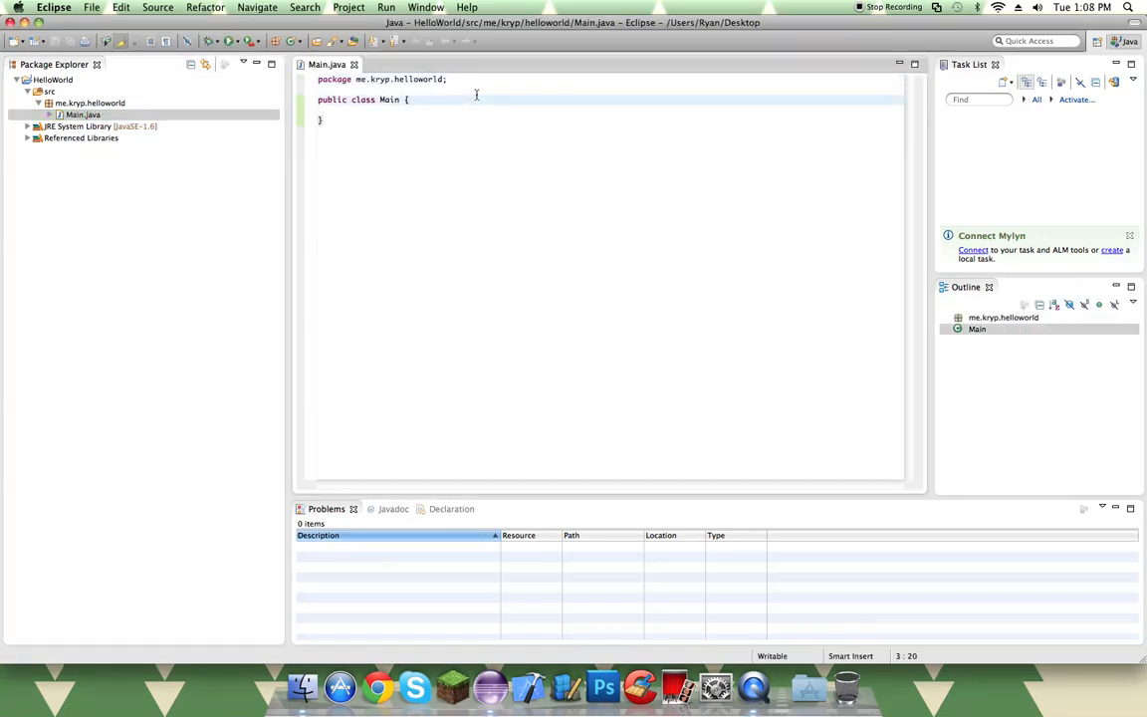
{"action": "key", "text": "BackSpace"}
{"action": "type", "text": "extends JavaPl"}
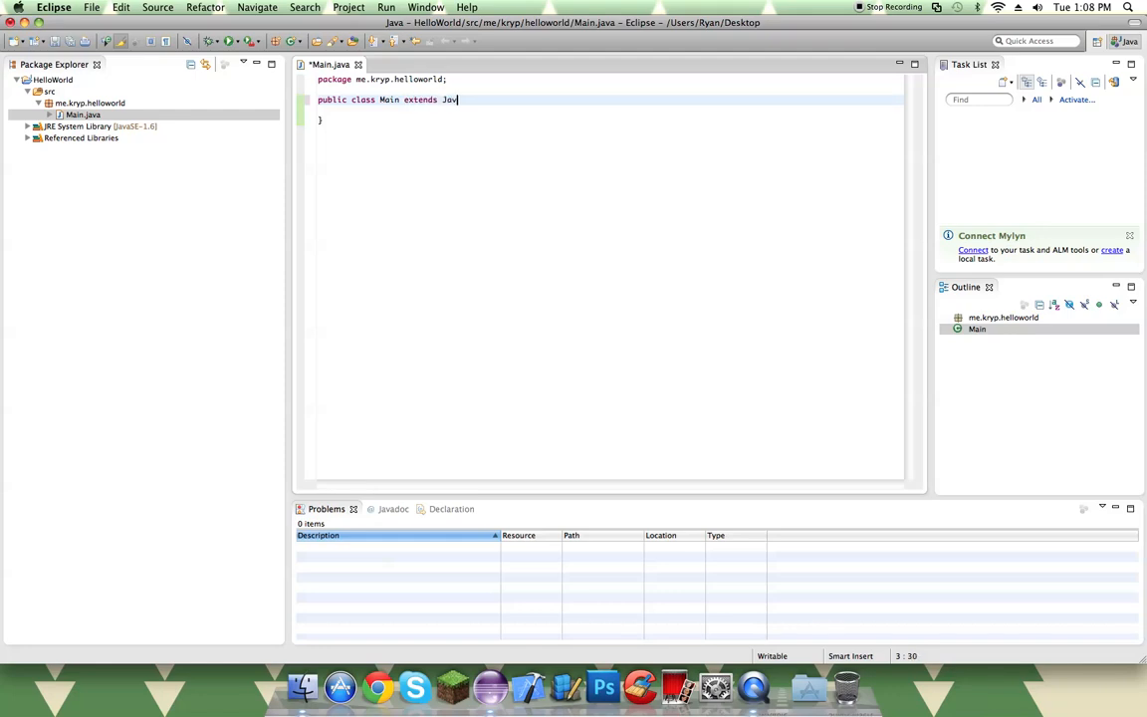
{"action": "type", "text": "ugin"}
{"action": "type", "text": " {"}
{"action": "key", "text": "Return"}
{"action": "key", "text": "super+s"}
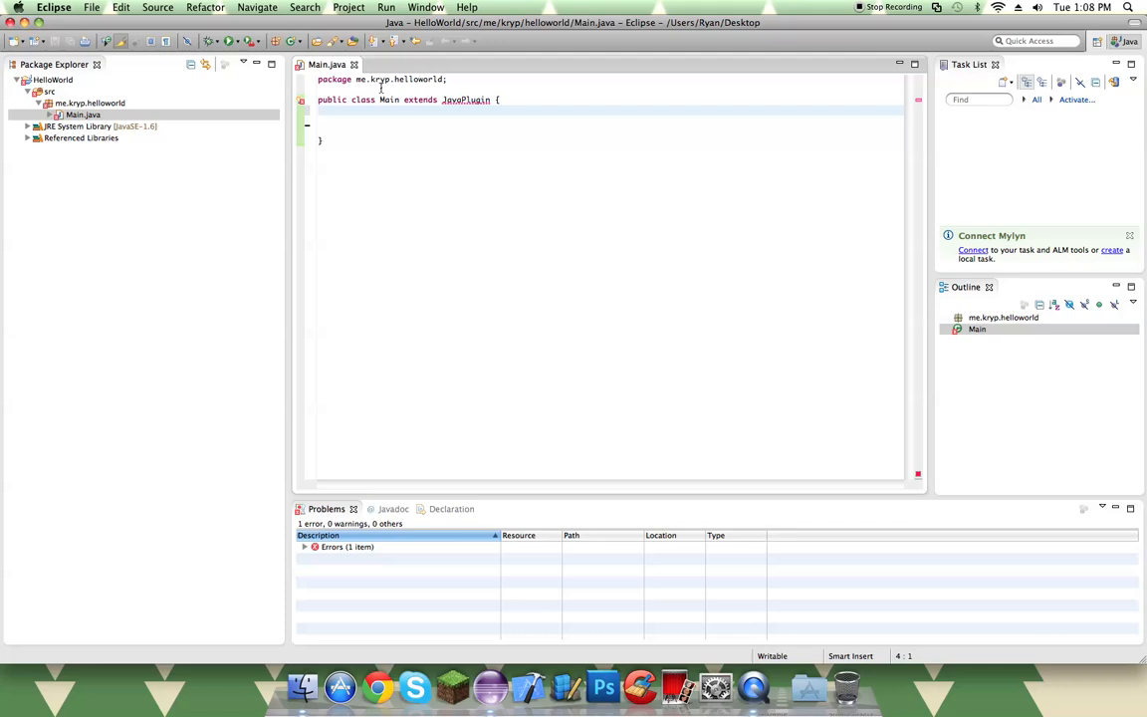
{"action": "left_click", "coordinate": [300, 99]}
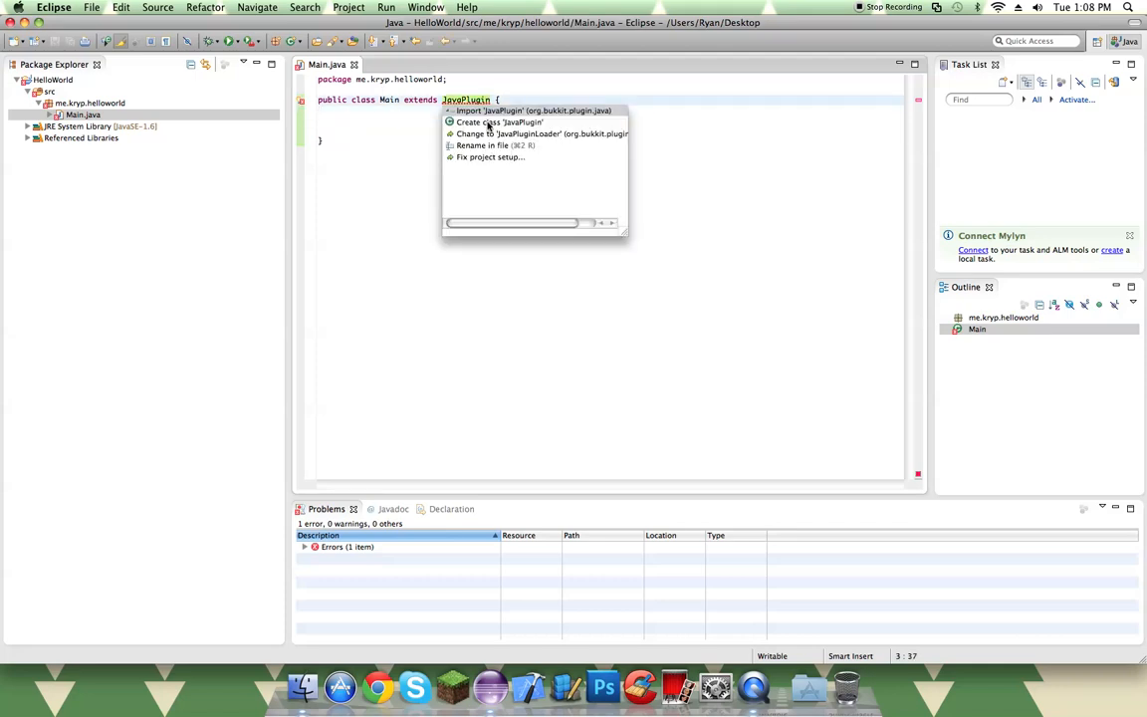
{"action": "key", "text": "Return"}
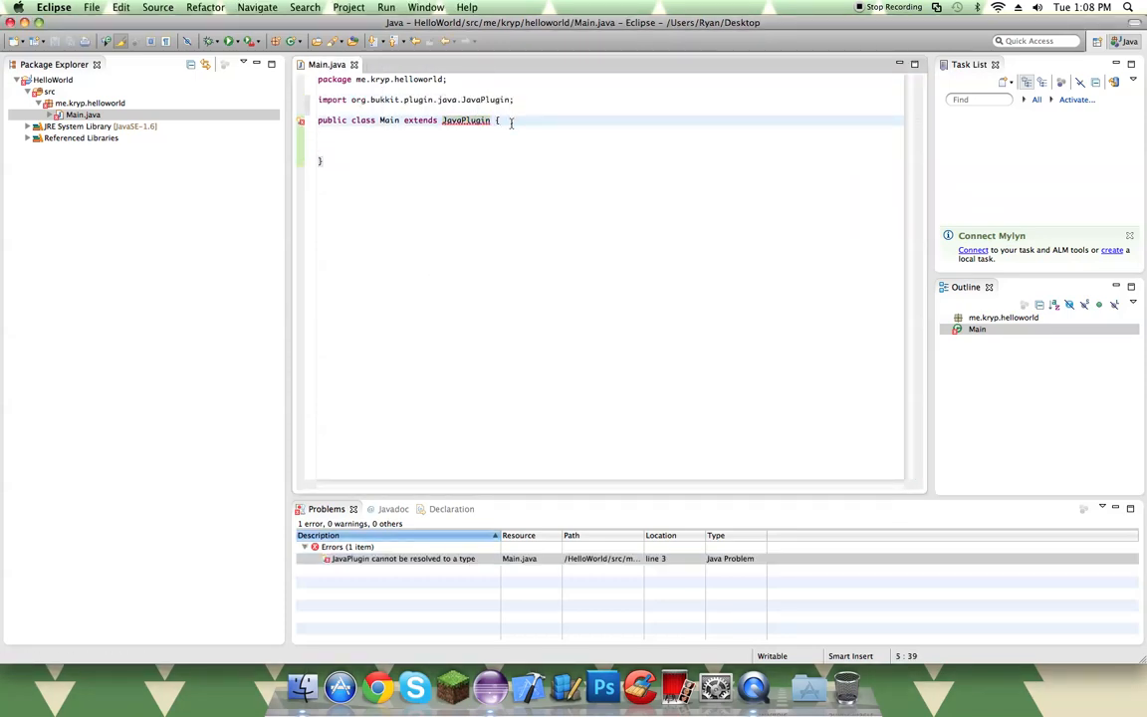
Step: Declare public final Logger logger = Logger.getLogger("Minecraft"), import java.util.logging.Logger, and save
{"action": "key", "text": "Return"}
{"action": "type", "text": "Logger"}
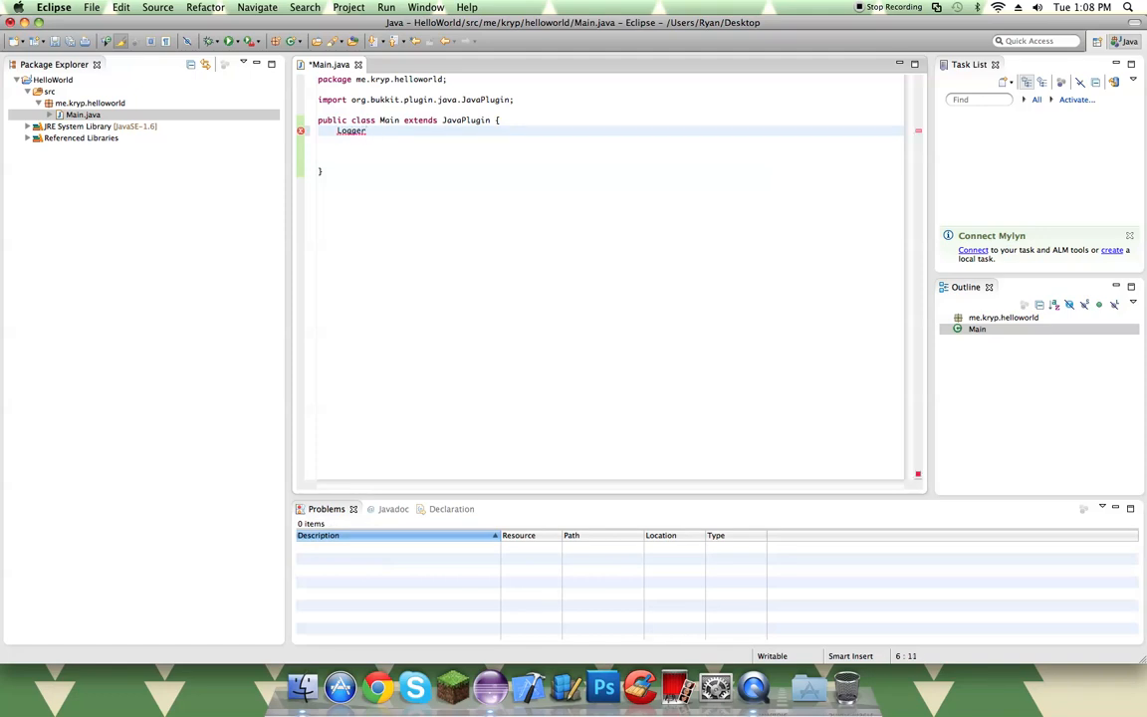
{"action": "key", "text": "BackSpace"}
{"action": "key", "text": "BackSpace"}
{"action": "type", "text": "ic fina"}
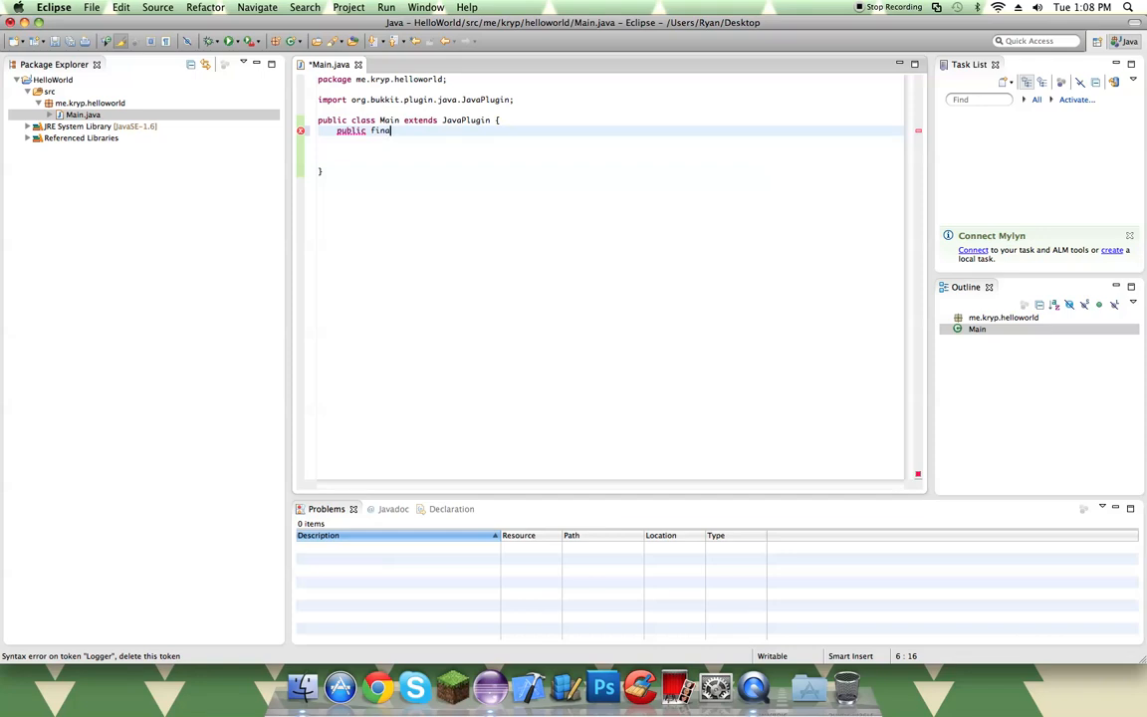
{"action": "type", "text": "l Logger logger ="}
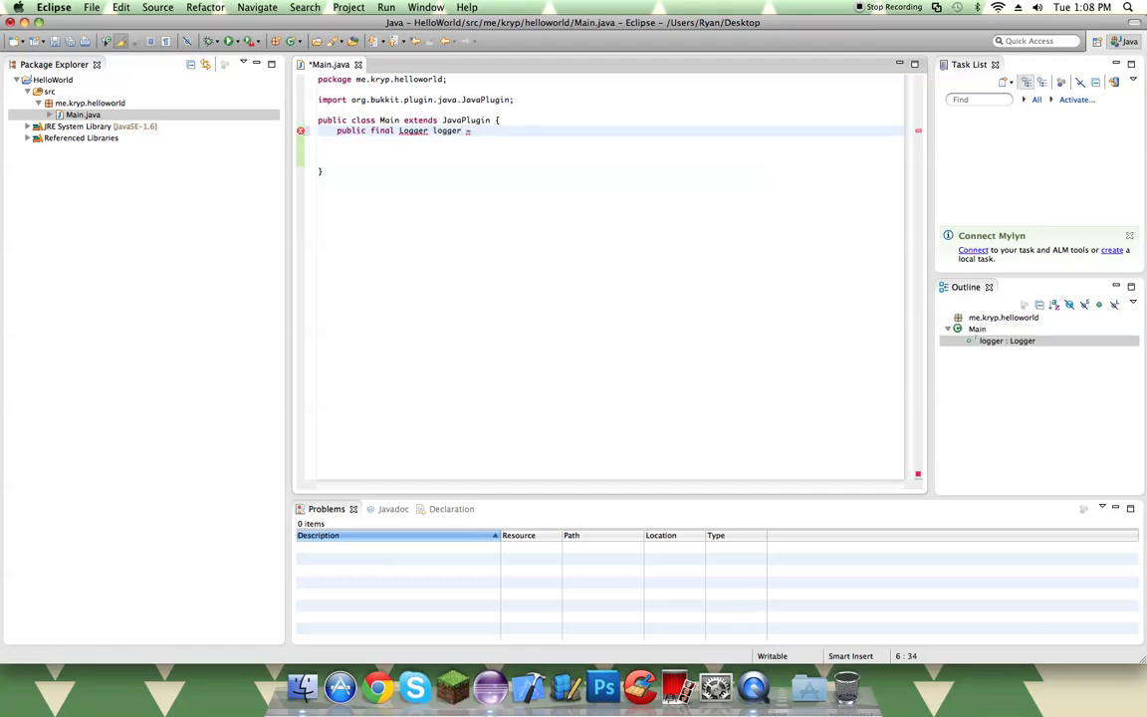
{"action": "type", "text": "ger."}
{"action": "type", "text": "hget"}
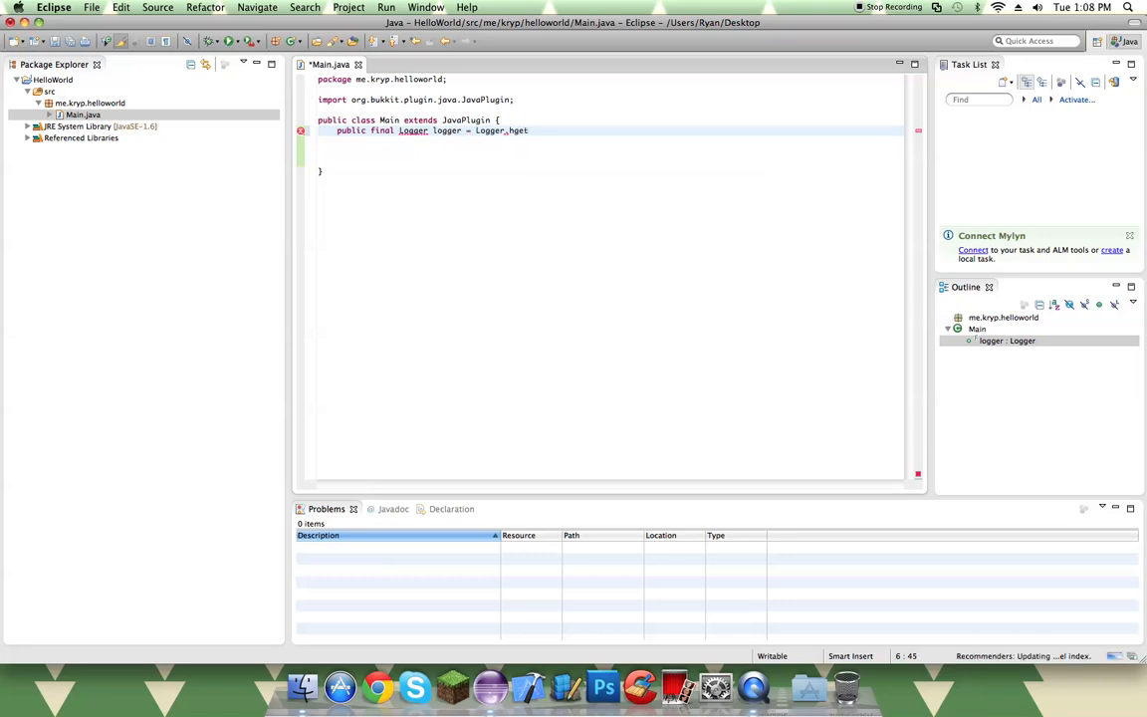
{"action": "key", "text": "BackSpace"}
{"action": "key", "text": "BackSpace"}
{"action": "key", "text": "BackSpace"}
{"action": "type", "text": "getLogger(\""}
{"action": "type", "text": "minecraft\""}
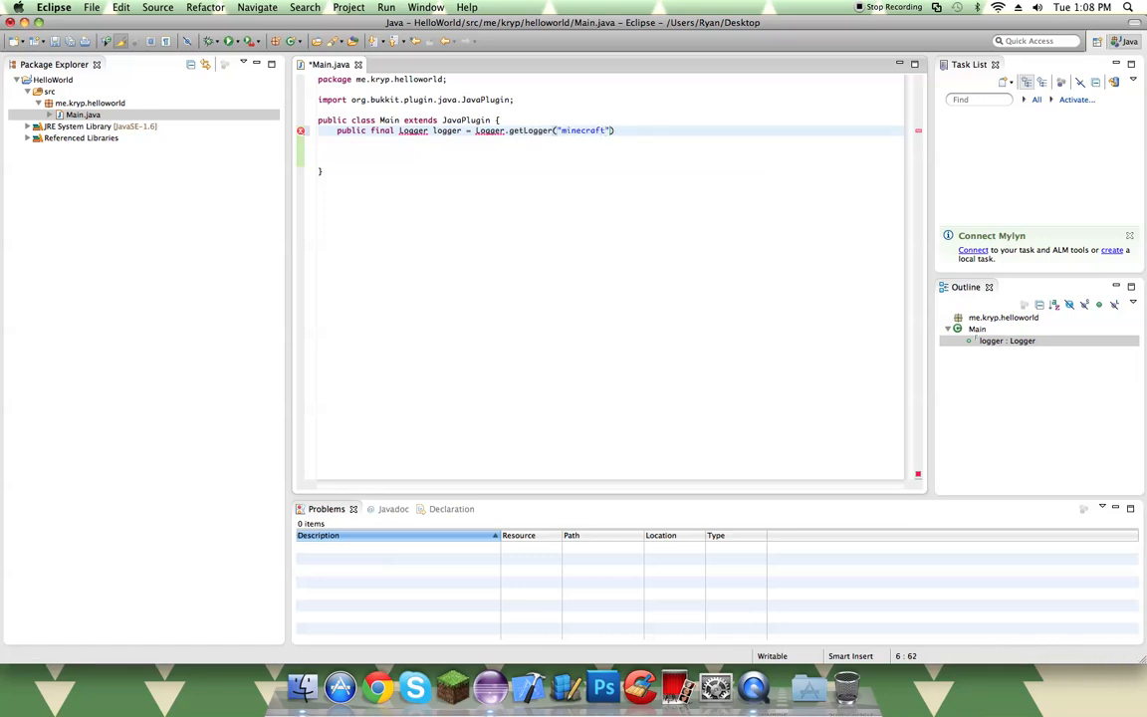
{"action": "key", "text": "BackSpace"}
{"action": "key", "text": "BackSpace"}
{"action": "key", "text": "BackSpace"}
{"action": "key", "text": "BackSpace"}
{"action": "key", "text": "BackSpace"}
{"action": "key", "text": "BackSpace"}
{"action": "key", "text": "BackSpace"}
{"action": "key", "text": "BackSpace"}
{"action": "key", "text": "BackSpace"}
{"action": "key", "text": "BackSpace"}
{"action": "type", "text": "Mine"}
{"action": "type", "text": "craft\")"}
{"action": "type", "text": ";"}
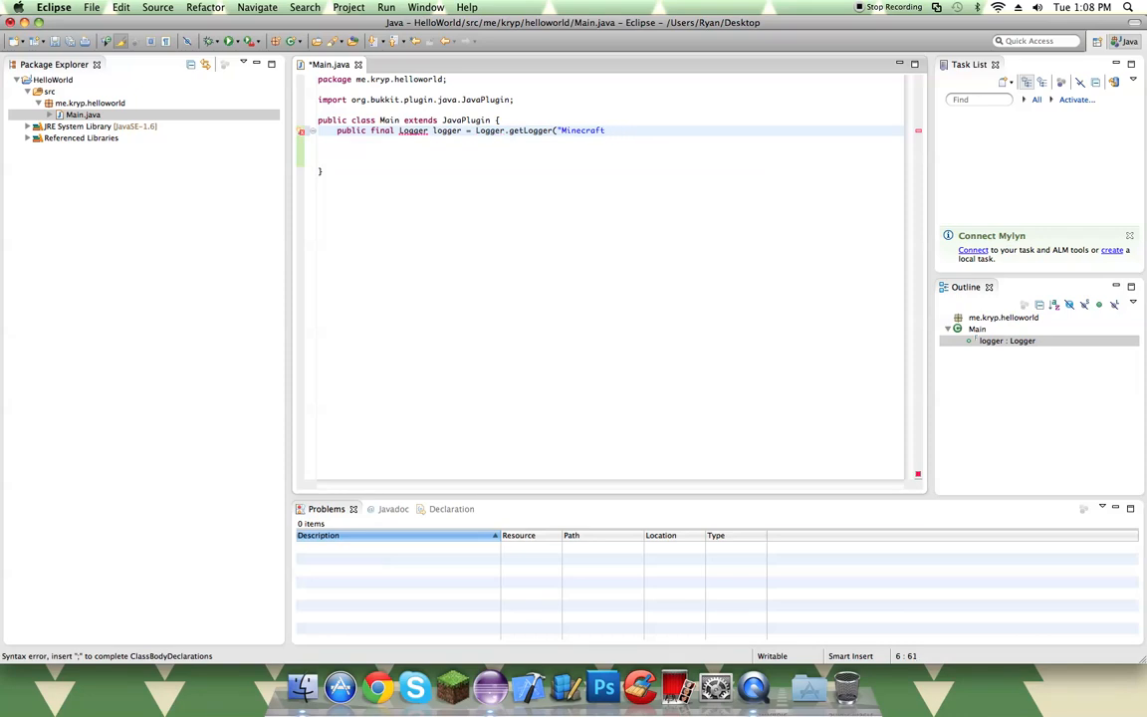
{"action": "type", "text": "\""}
{"action": "key", "text": "super+s"}
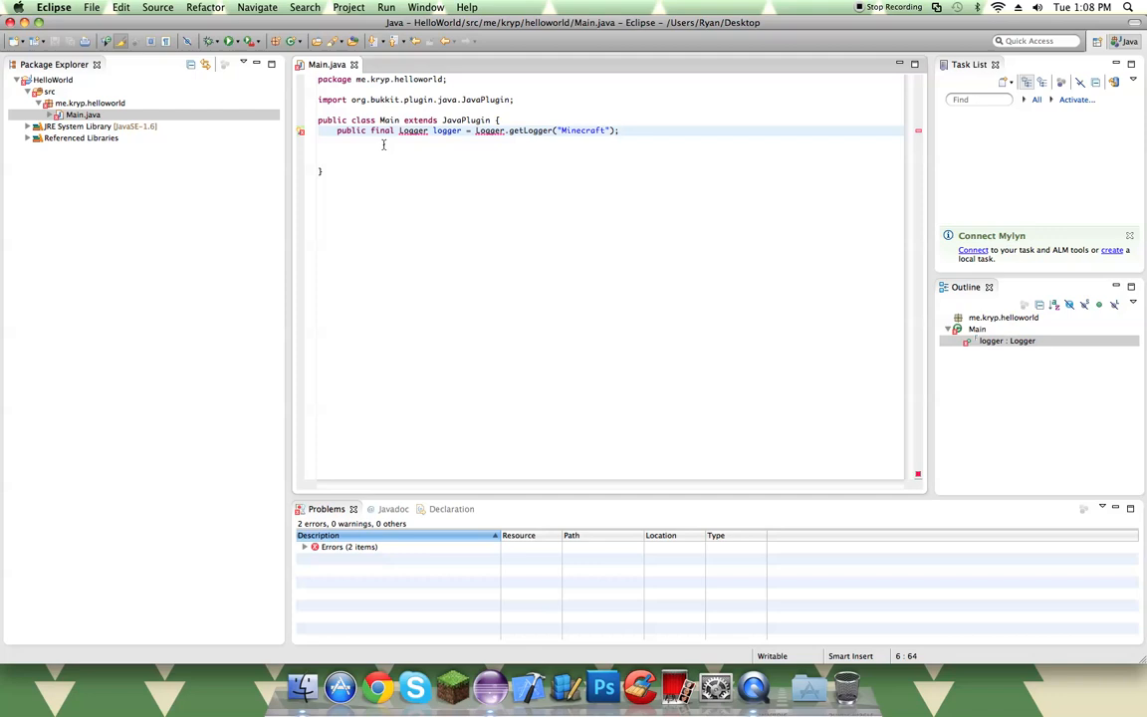
{"action": "left_click", "coordinate": [428, 131]}
{"action": "key", "text": "super+1"}
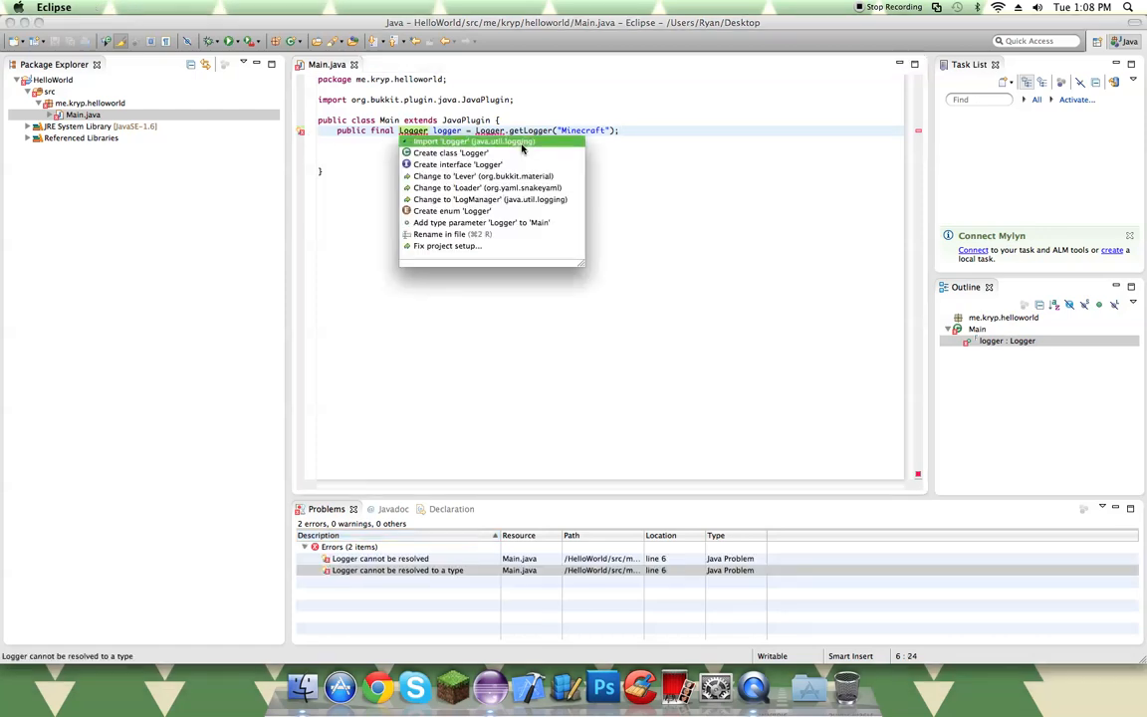
{"action": "key", "text": "Return"}
{"action": "key", "text": "super+s"}
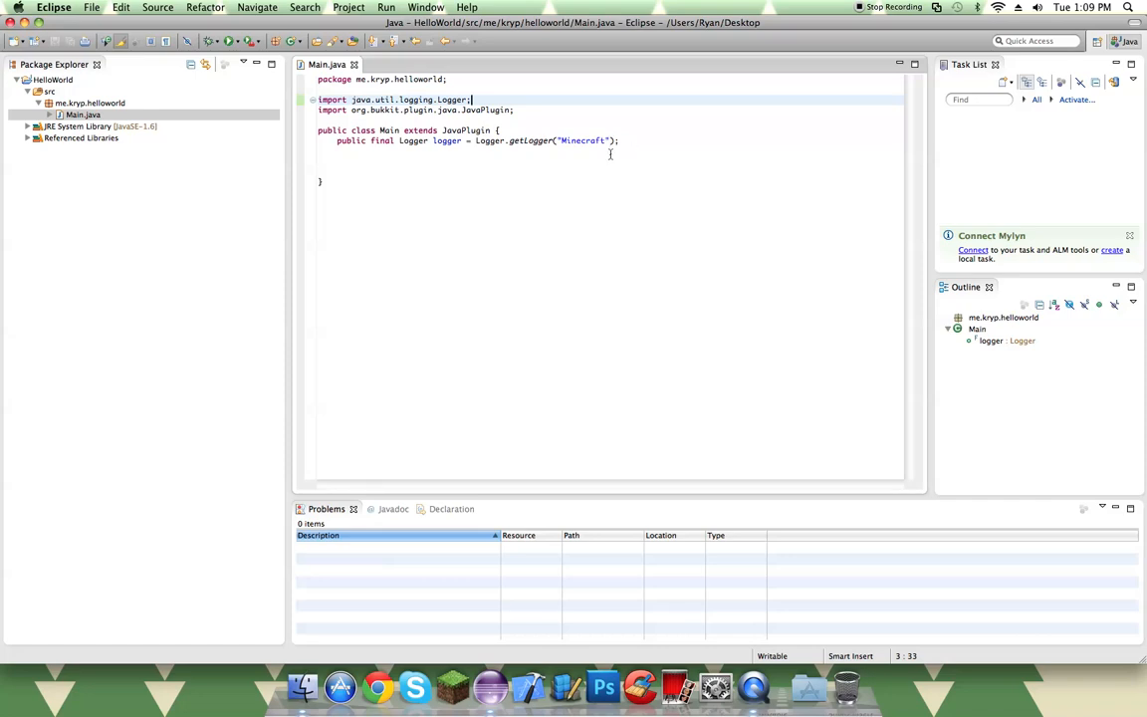
Step: Add an onEnable() method logging "[HelloWorld] has been enabled!" and save Main.java
{"action": "left_click", "coordinate": [620, 151]}
{"action": "key", "text": "Return"}
{"action": "key", "text": "Return"}
{"action": "type", "text": "pub"}
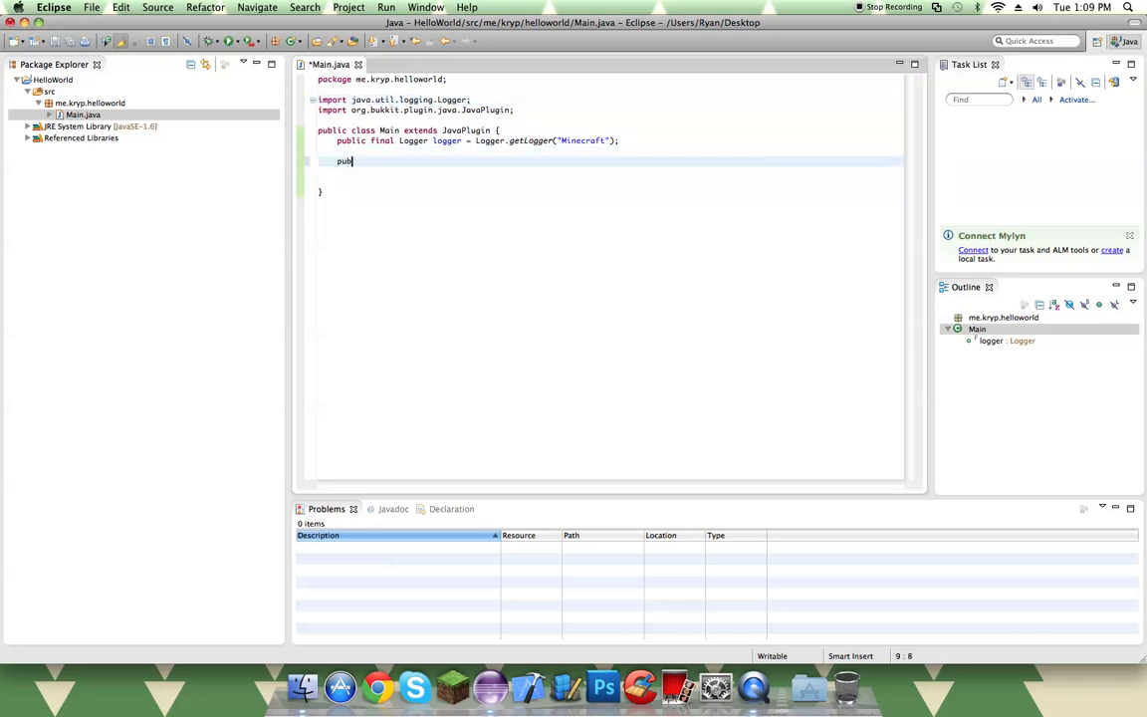
{"action": "type", "text": "lic void o"}
{"action": "type", "text": "nEnable()"}
{"action": "type", "text": " {"}
{"action": "key", "text": "Return"}
{"action": "type", "text": "logge"}
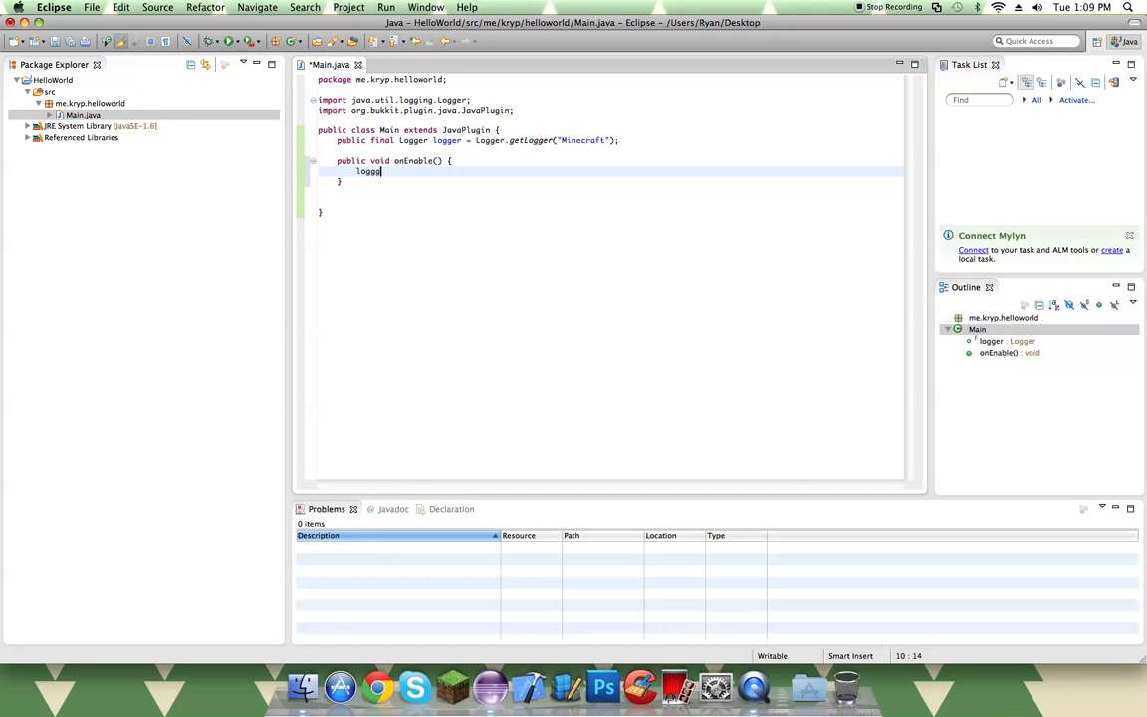
{"action": "type", "text": "r.info"}
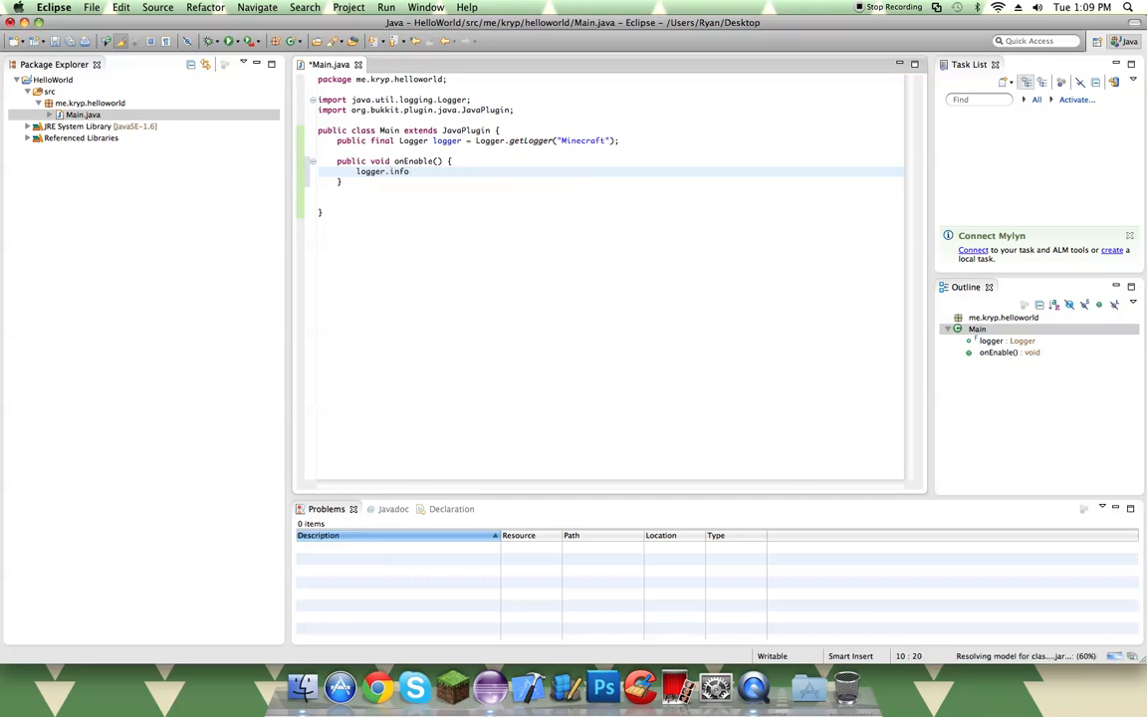
{"action": "type", "text": "("}
{"action": "type", "text": "\"[Hello"}
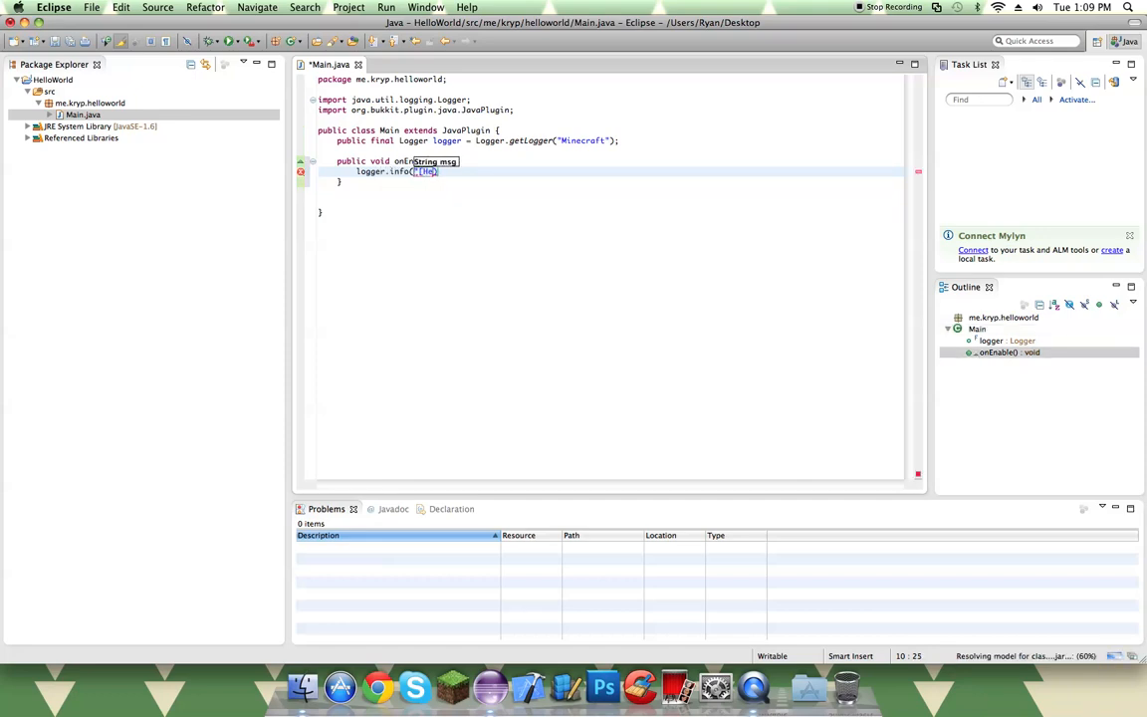
{"action": "type", "text": "World]"}
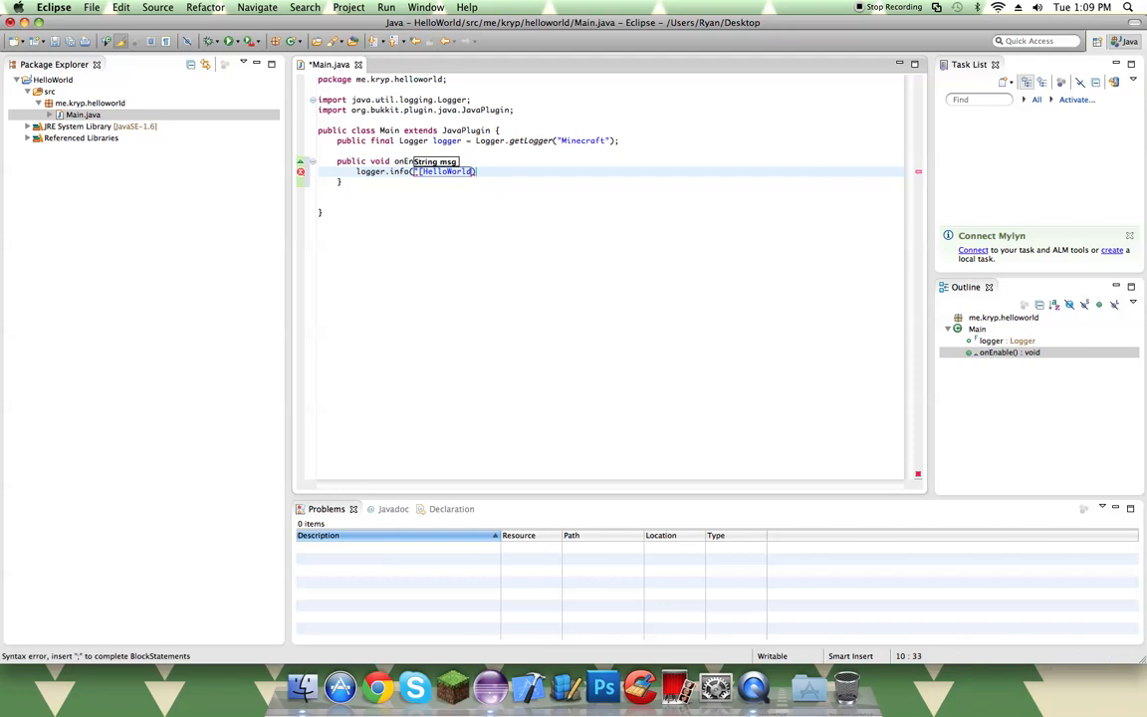
{"action": "type", "text": " has been enabled!\""}
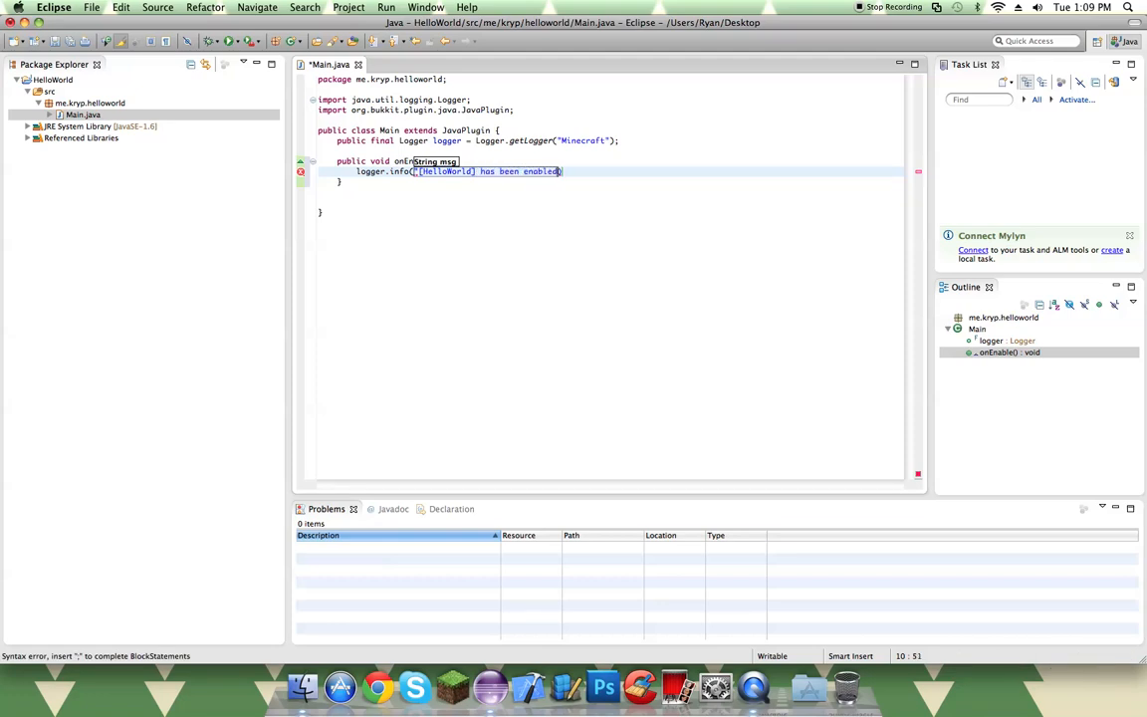
{"action": "type", "text": ");"}
{"action": "key", "text": "super+s"}
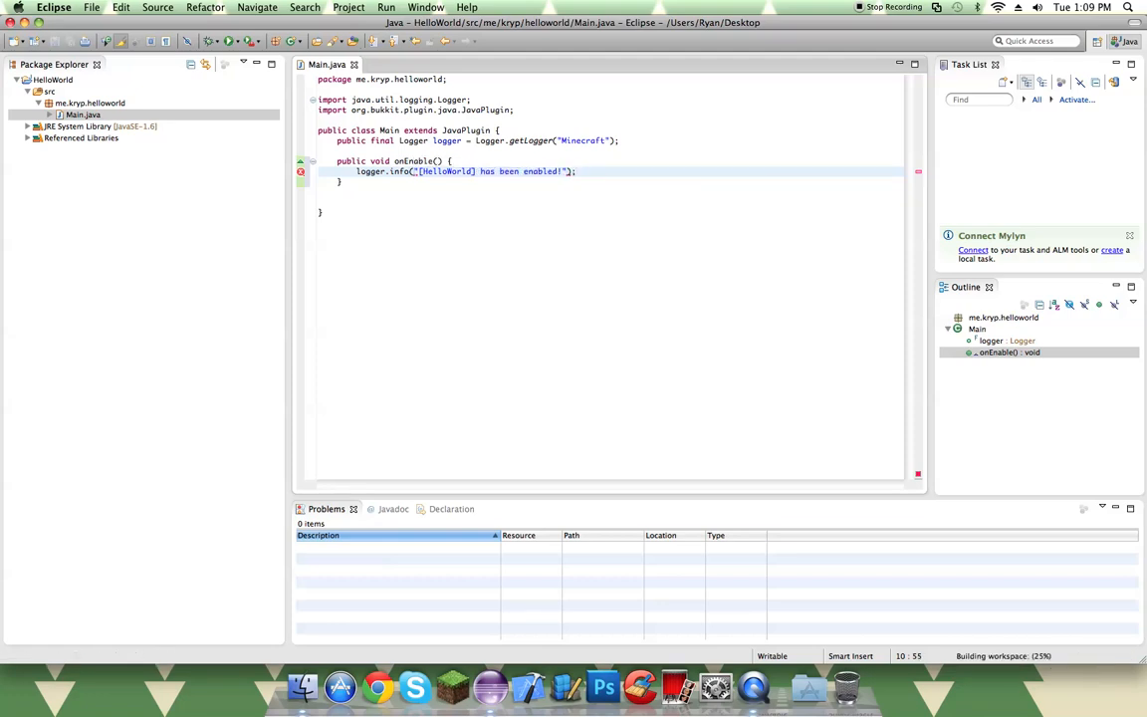
{"action": "left_click", "coordinate": [449, 187]}
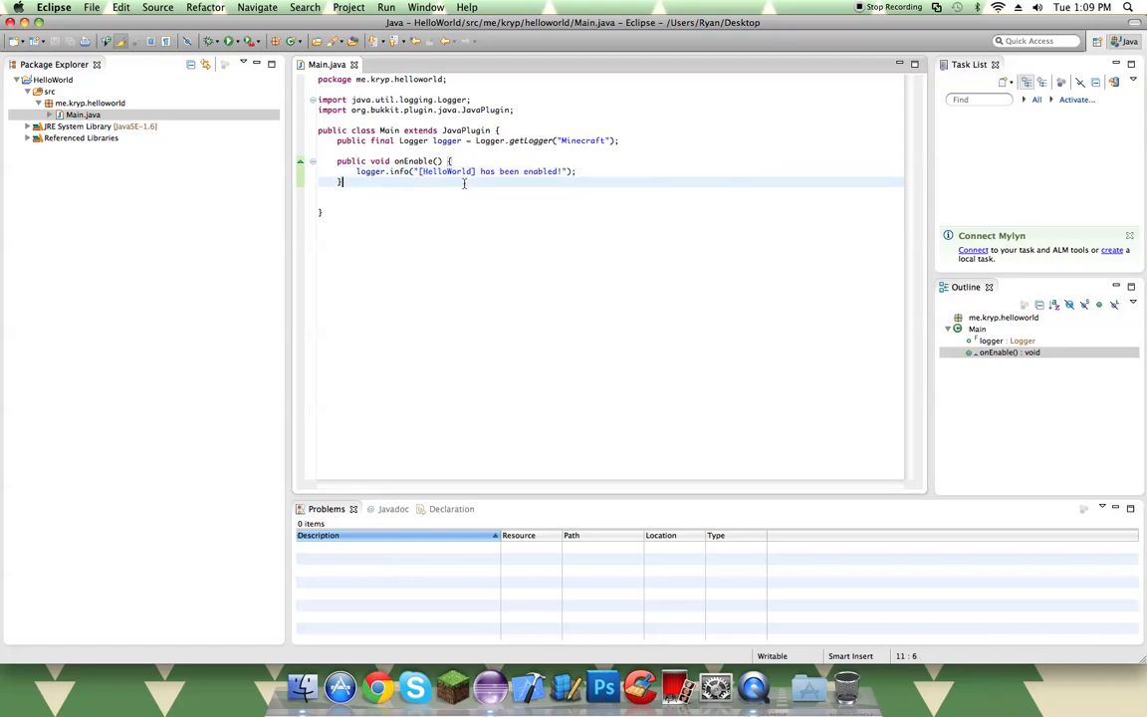
Step: Add an onDisable() method logging "[HelloWorld] has been disabled!" and save
{"action": "key", "text": "Return"}
{"action": "key", "text": "Return"}
{"action": "type", "text": "public void onDis"}
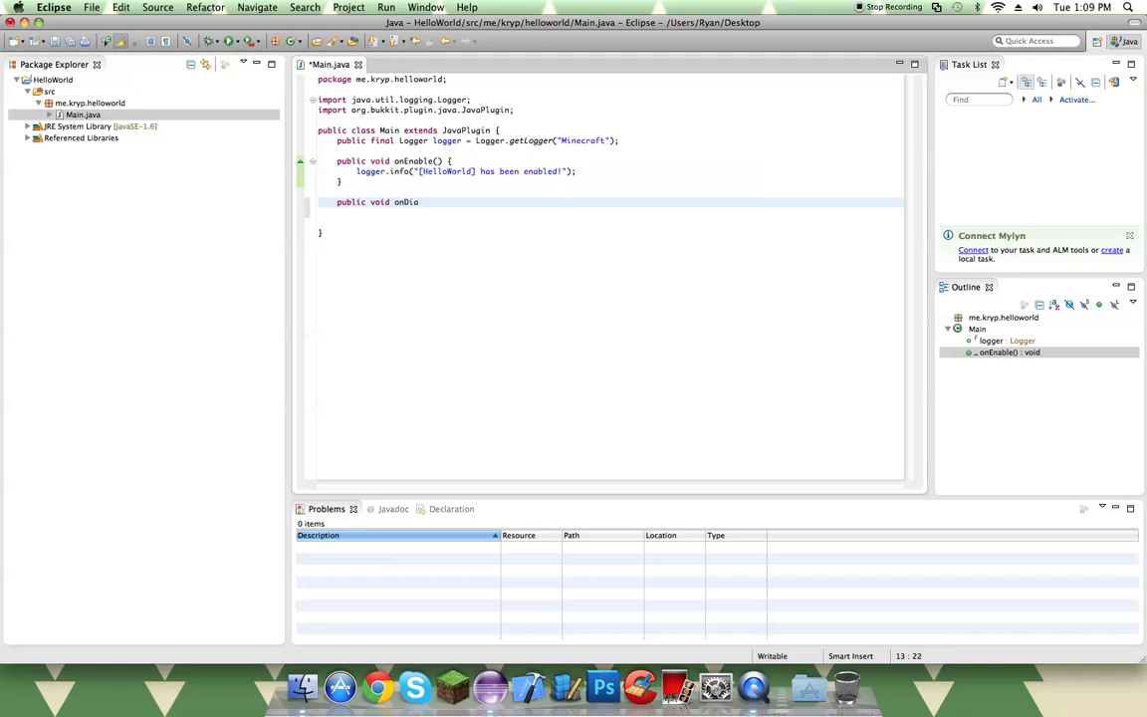
{"action": "type", "text": "ab"}
{"action": "type", "text": "le() {"}
{"action": "key", "text": "Return"}
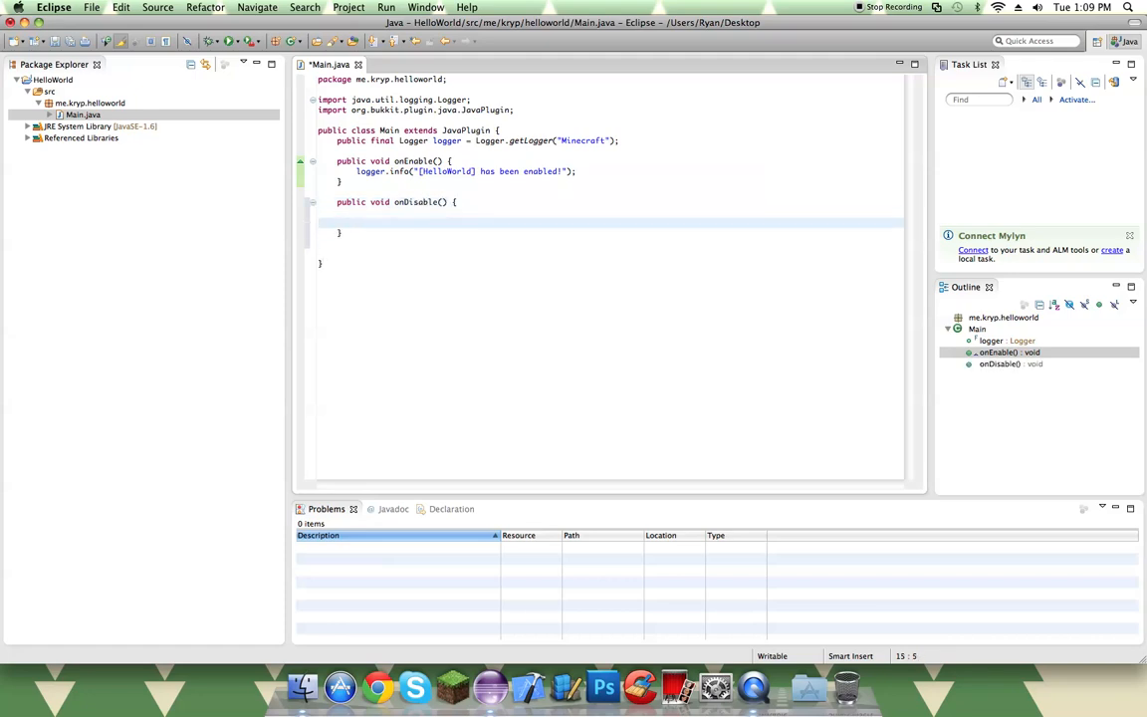
{"action": "key", "text": "BackSpace"}
{"action": "type", "text": ".info("}
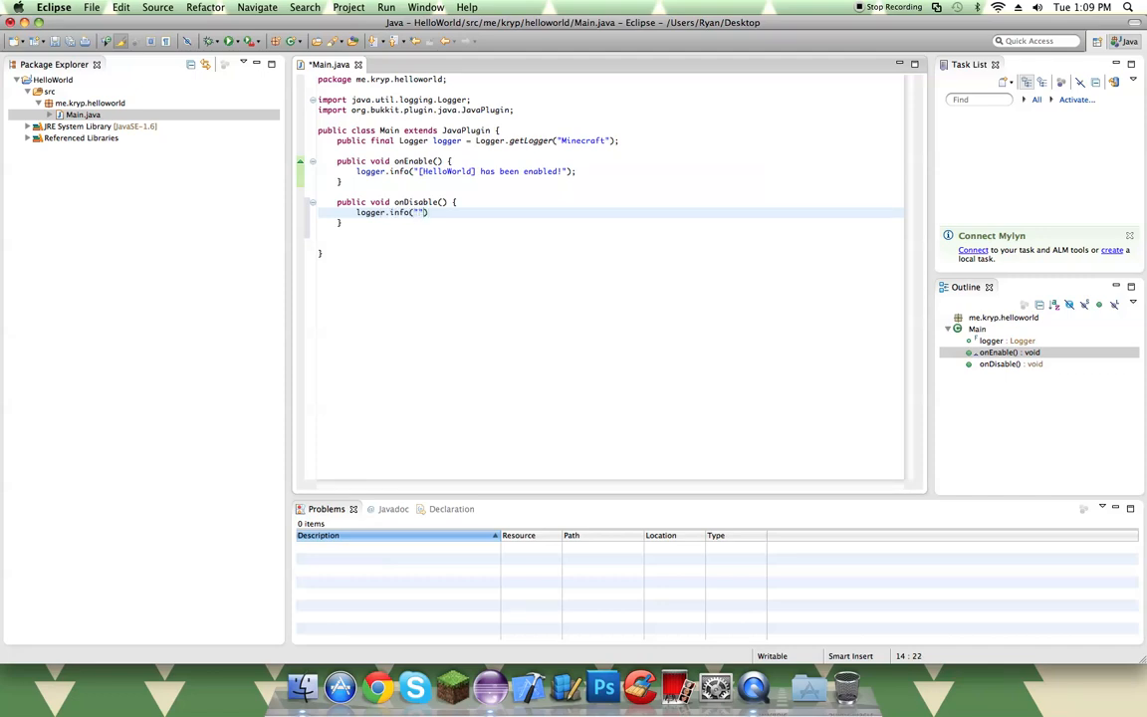
{"action": "type", "text": "[HelloWor"}
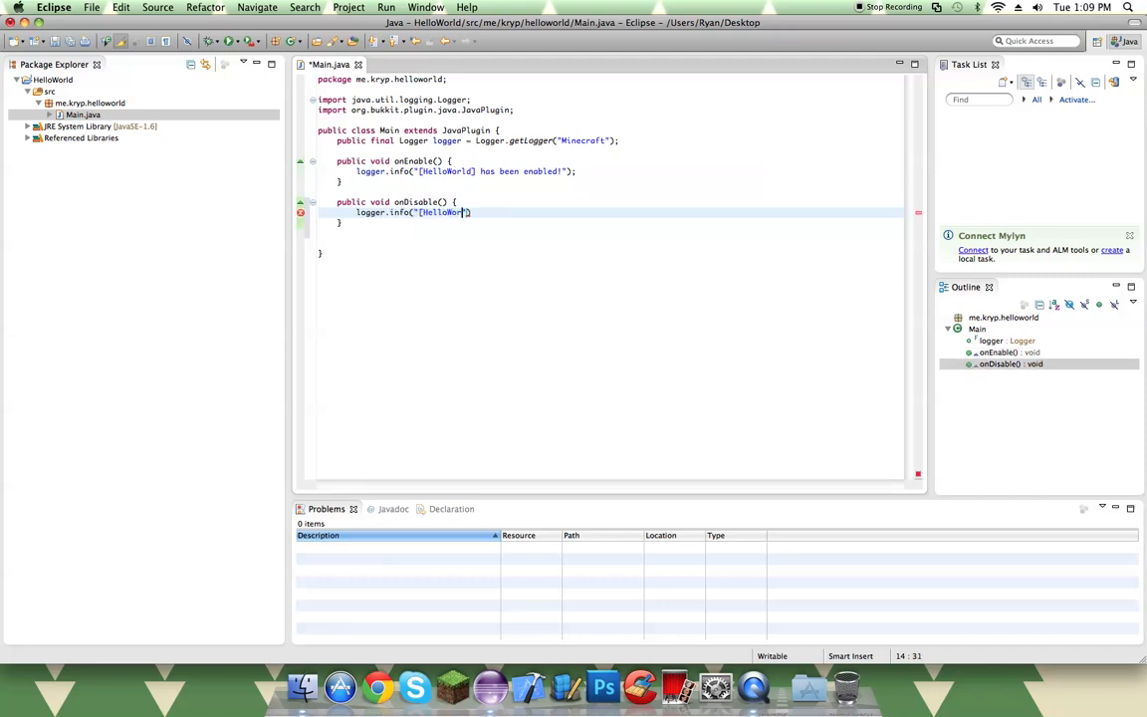
{"action": "type", "text": "ld\\"}
{"action": "key", "text": "BackSpace"}
{"action": "type", "text": "] hasb been "}
{"action": "type", "text": "disabled!"}
{"action": "key", "text": "super+s"}
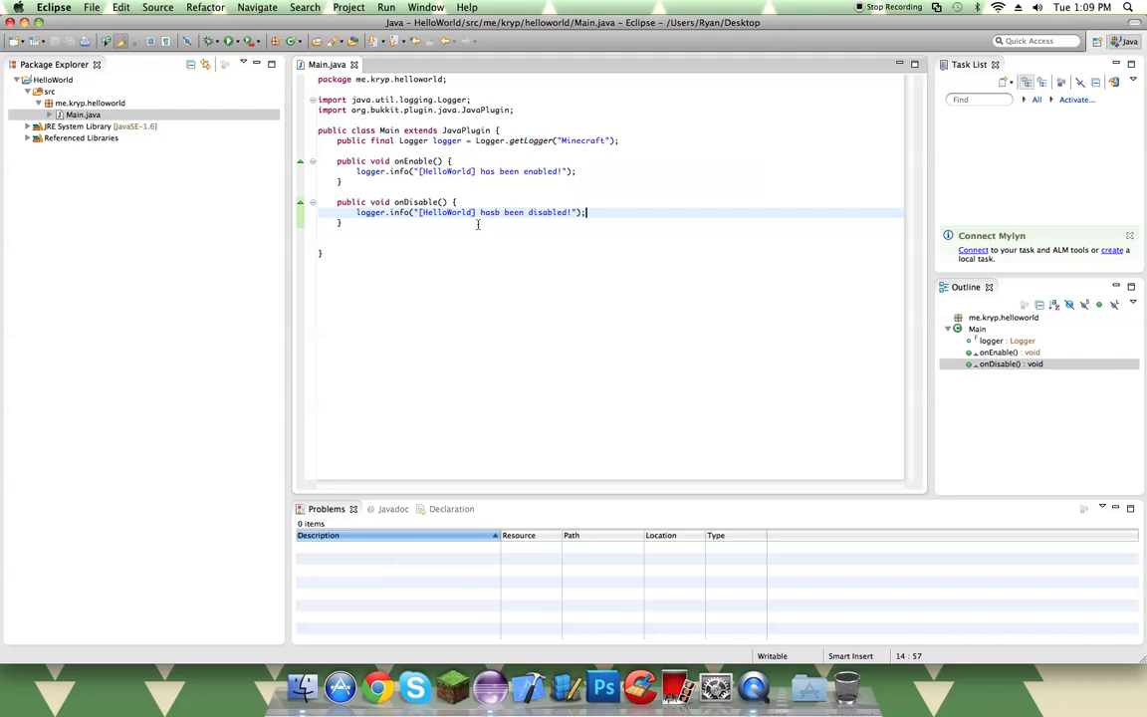
Step: Correct the typo 'hasb' to 'has' in the disable message and save again
{"action": "left_click", "coordinate": [499, 212]}
{"action": "key", "text": "BackSpace"}
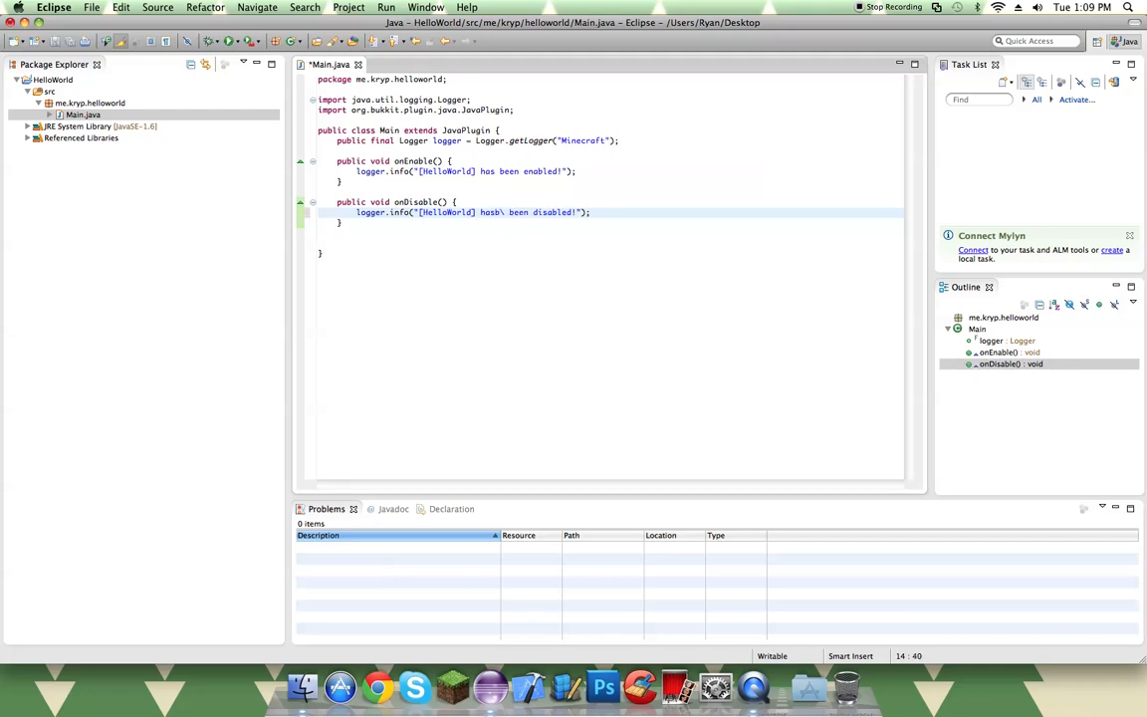
{"action": "key", "text": "super+s"}
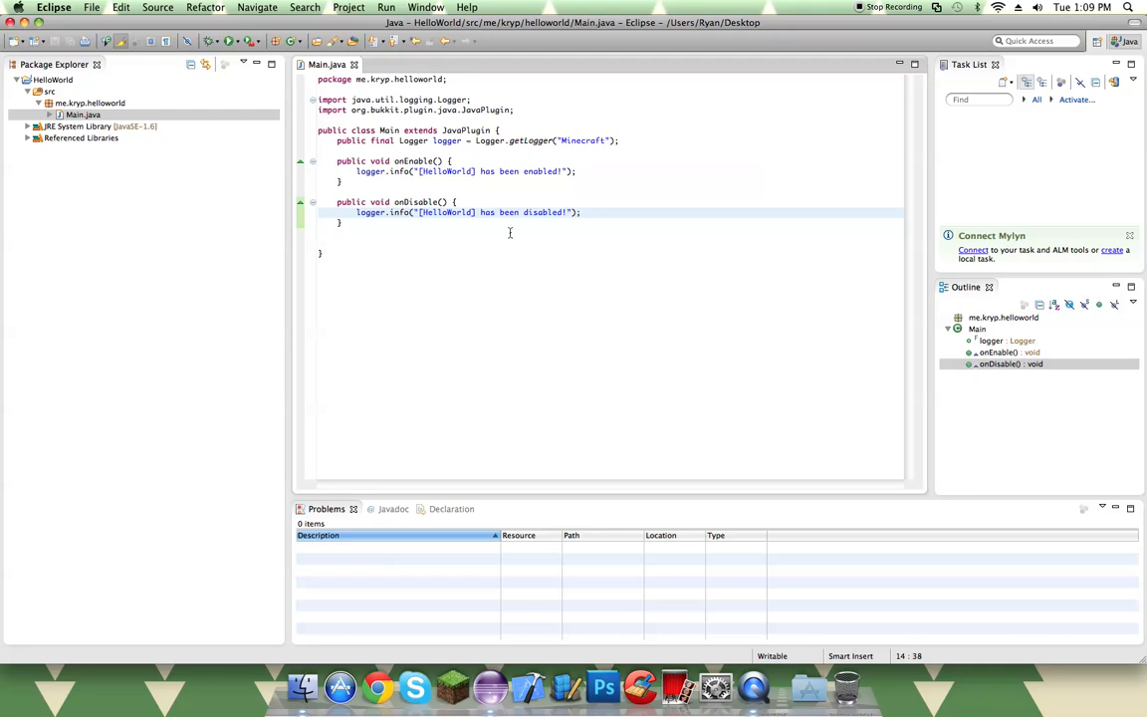
{"action": "left_click", "coordinate": [521, 221]}
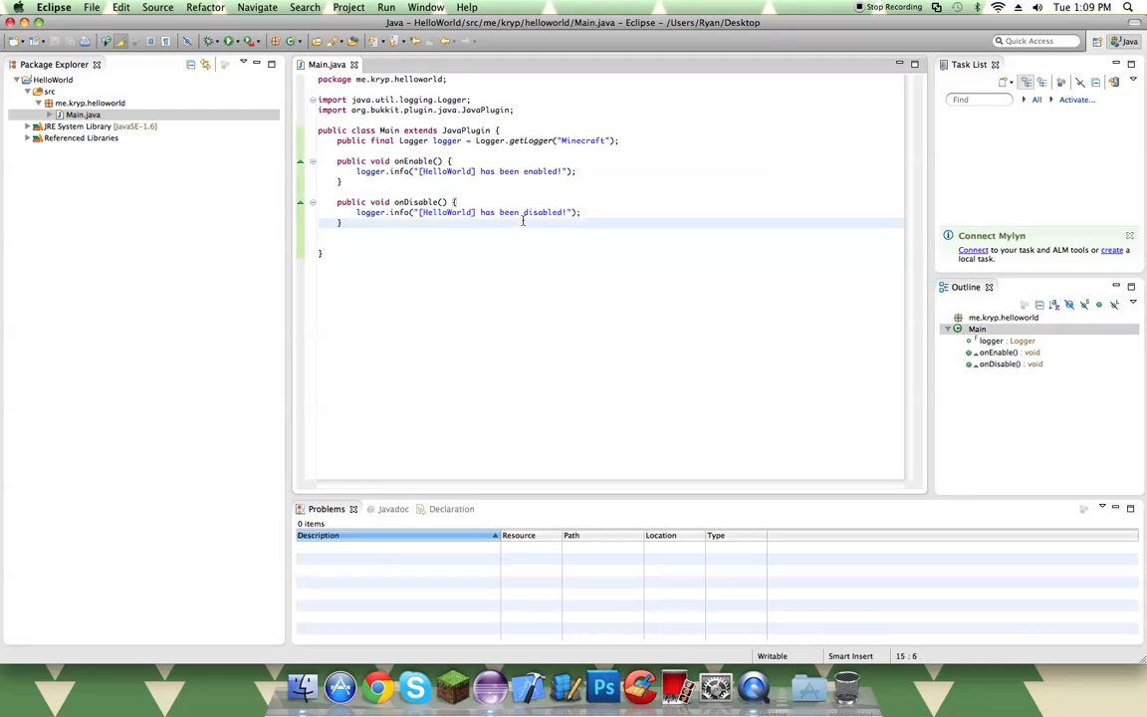
Step: Write the onCommand(CommandSender sender, Command cmd, String commandLabel, String[] args) signature below onDisable
{"action": "key", "text": "Return"}
{"action": "key", "text": "Return"}
{"action": "type", "text": "public"}
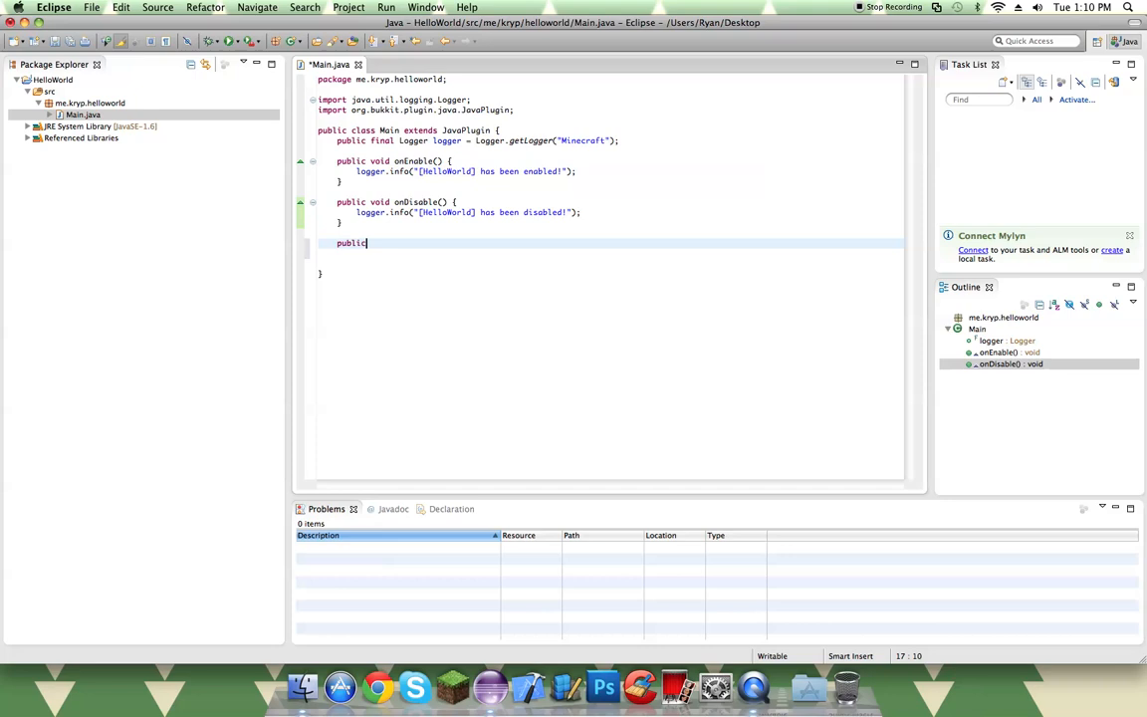
{"action": "type", "text": " boolean onCommand"}
{"action": "type", "text": "(Comm"}
{"action": "key", "text": "BackSpace"}
{"action": "key", "text": "BackSpace"}
{"action": "key", "text": "BackSpace"}
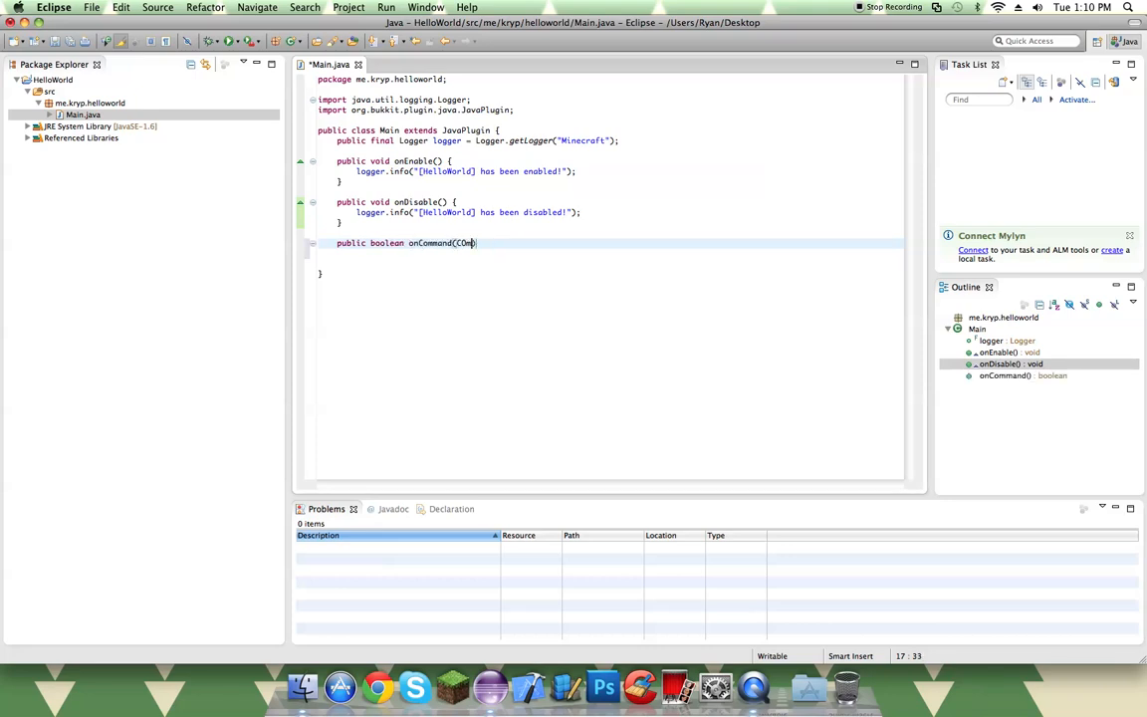
{"action": "type", "text": "CommandS"}
{"action": "type", "text": "end"}
{"action": "type", "text": "er"}
{"action": "type", "text": " sende"}
{"action": "type", "text": "r, C"}
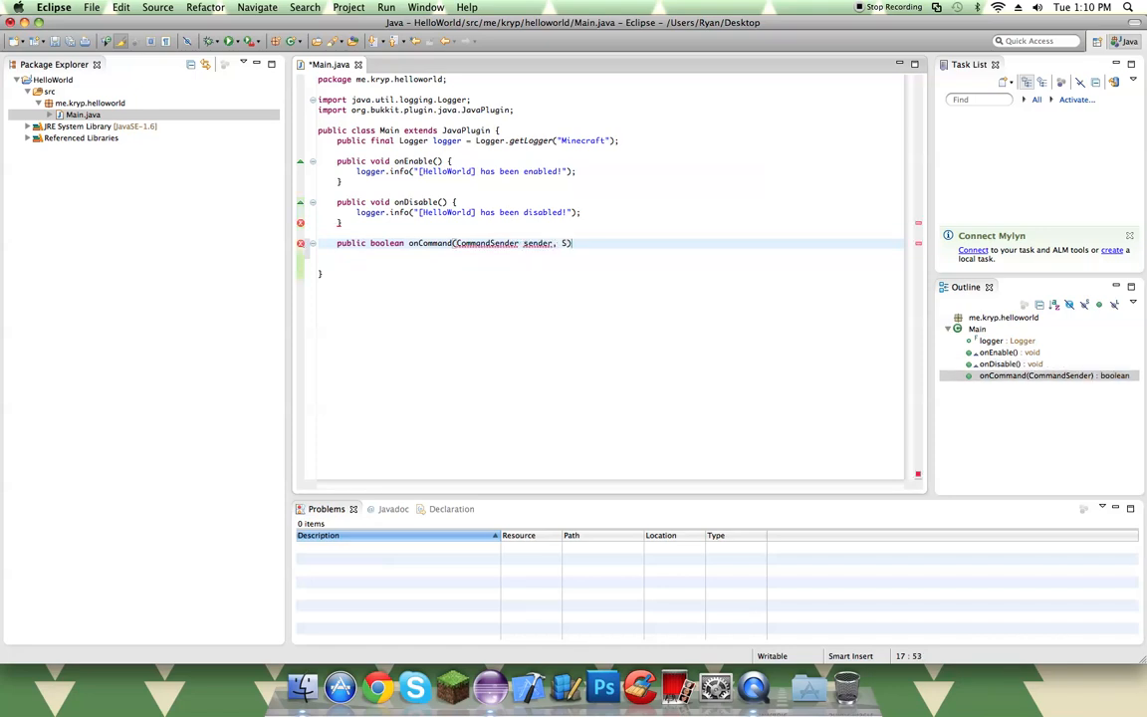
{"action": "type", "text": "omm"}
{"action": "key", "text": "BackSpace"}
{"action": "key", "text": "BackSpace"}
{"action": "key", "text": "BackSpace"}
{"action": "type", "text": "Cio"}
{"action": "key", "text": "BackSpace"}
{"action": "key", "text": "BackSpace"}
{"action": "type", "text": "ommand "}
{"action": "type", "text": "cmd, Stri"}
{"action": "type", "text": "ng co"}
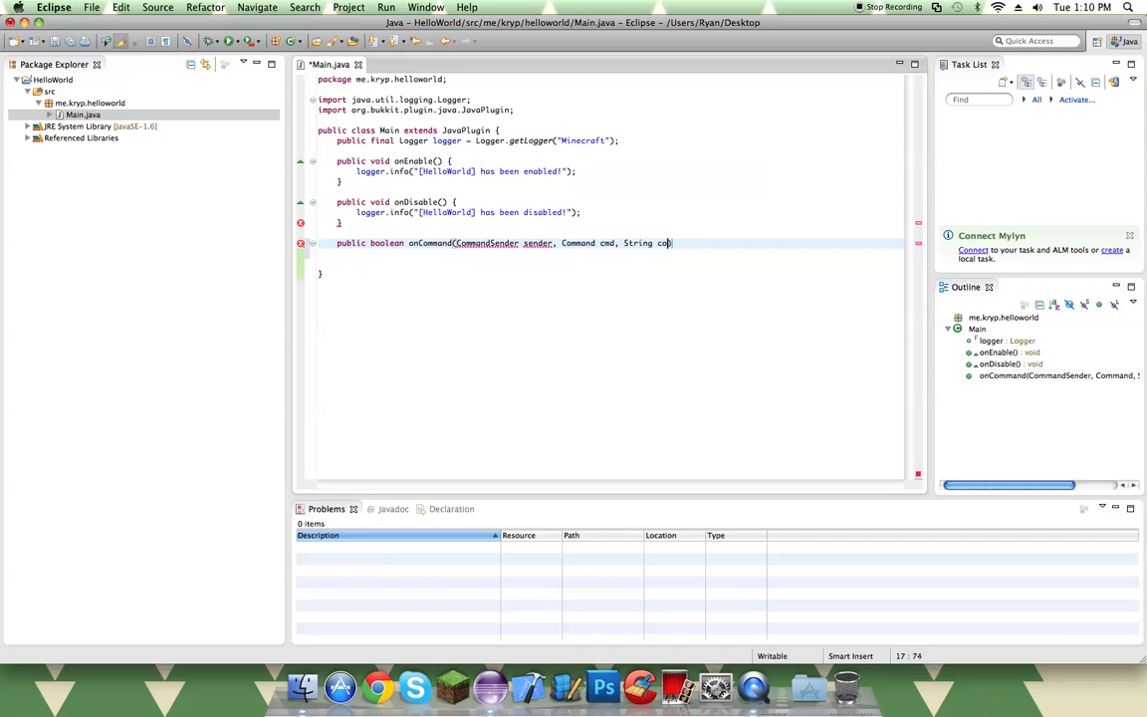
{"action": "type", "text": "mm"}
{"action": "key", "text": "BackSpace"}
{"action": "type", "text": "andL"}
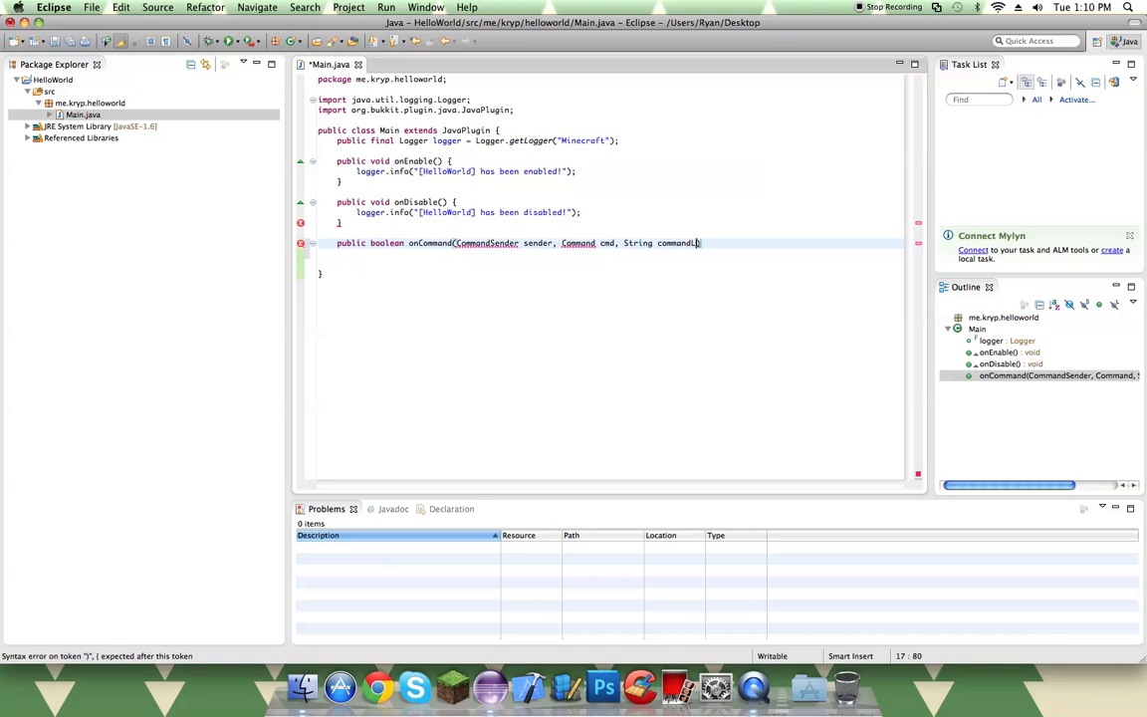
{"action": "type", "text": "abel, String[] args"}
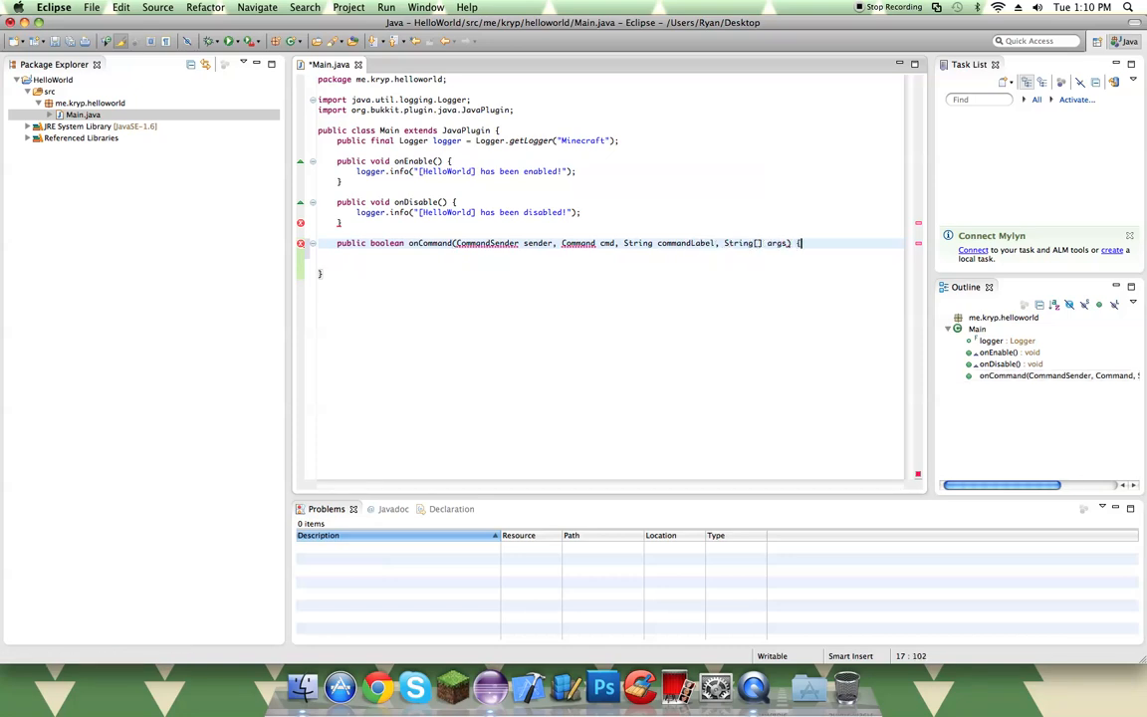
{"action": "type", "text": ") {"}
Step: Add an empty if (commandLabel.equalsIgnoreCase("hello")) block inside onCommand
{"action": "key", "text": "Return"}
{"action": "type", "text": "("}
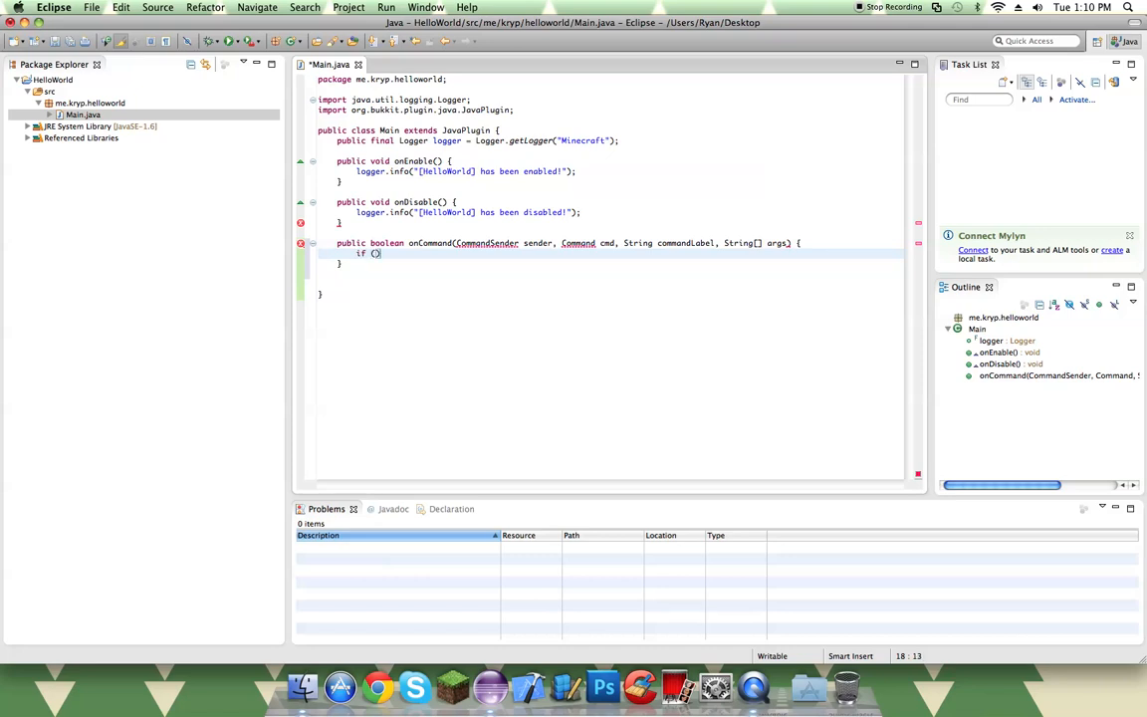
{"action": "type", "text": "commandLabel."}
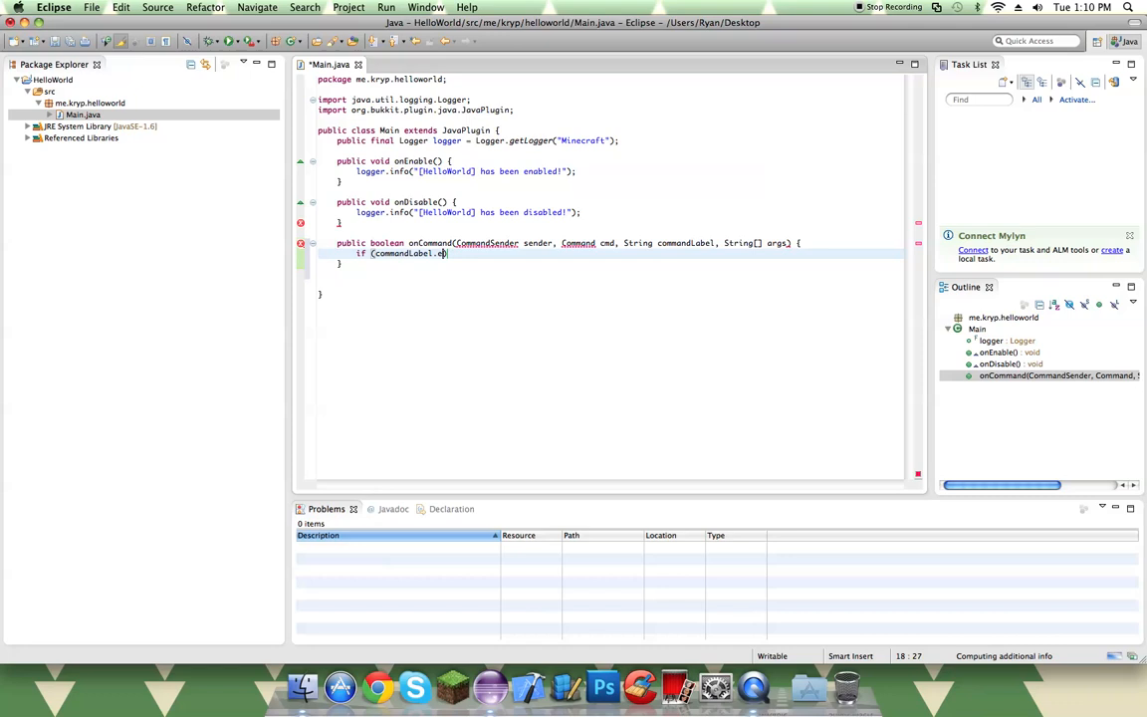
{"action": "type", "text": "eq"}
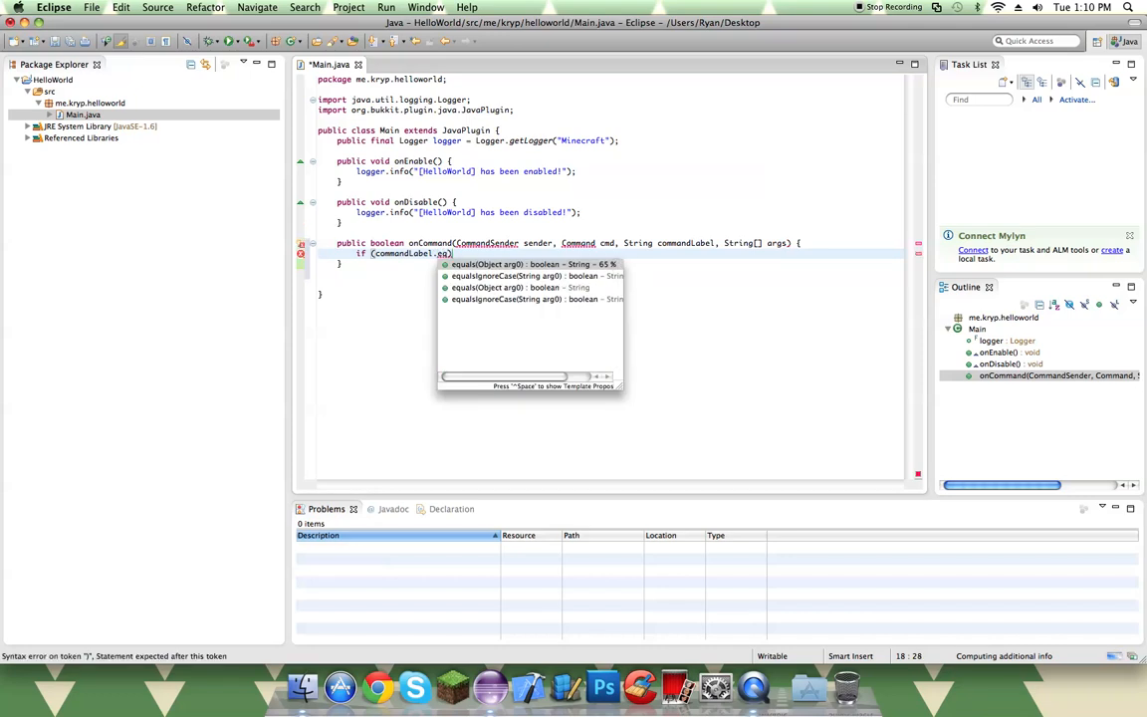
{"action": "key", "text": "Return"}
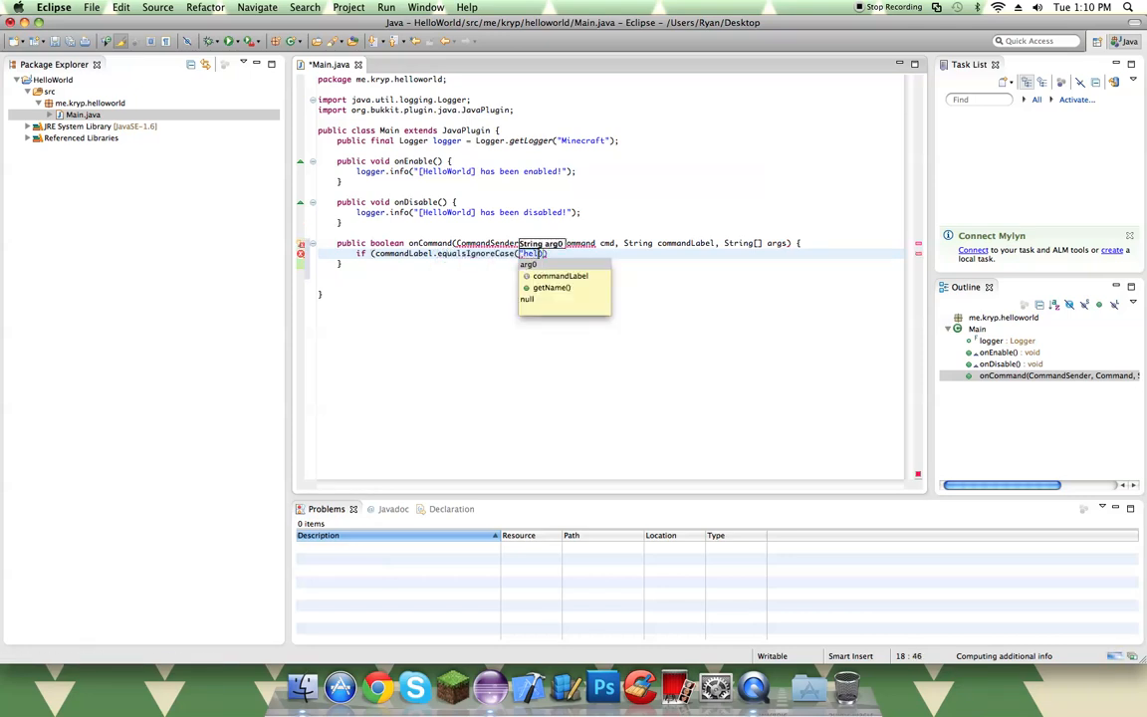
{"action": "type", "text": "\"hello\""}
{"action": "type", "text": ") {"}
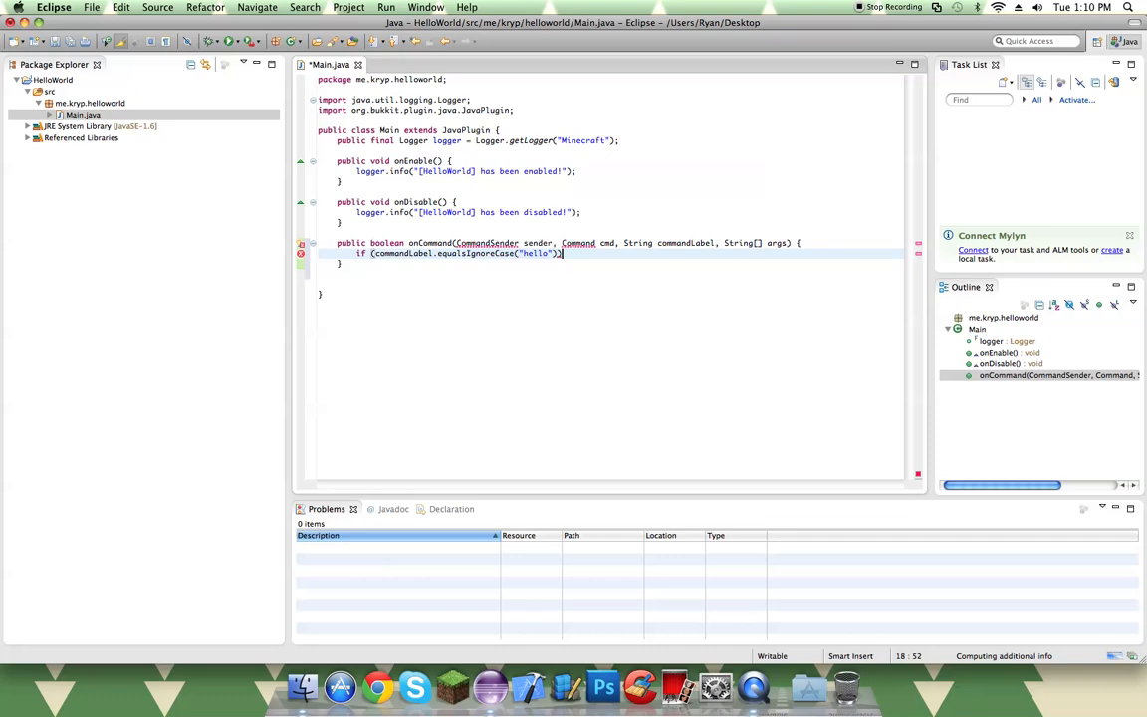
{"action": "type", "text": "{"}
{"action": "key", "text": "Return"}
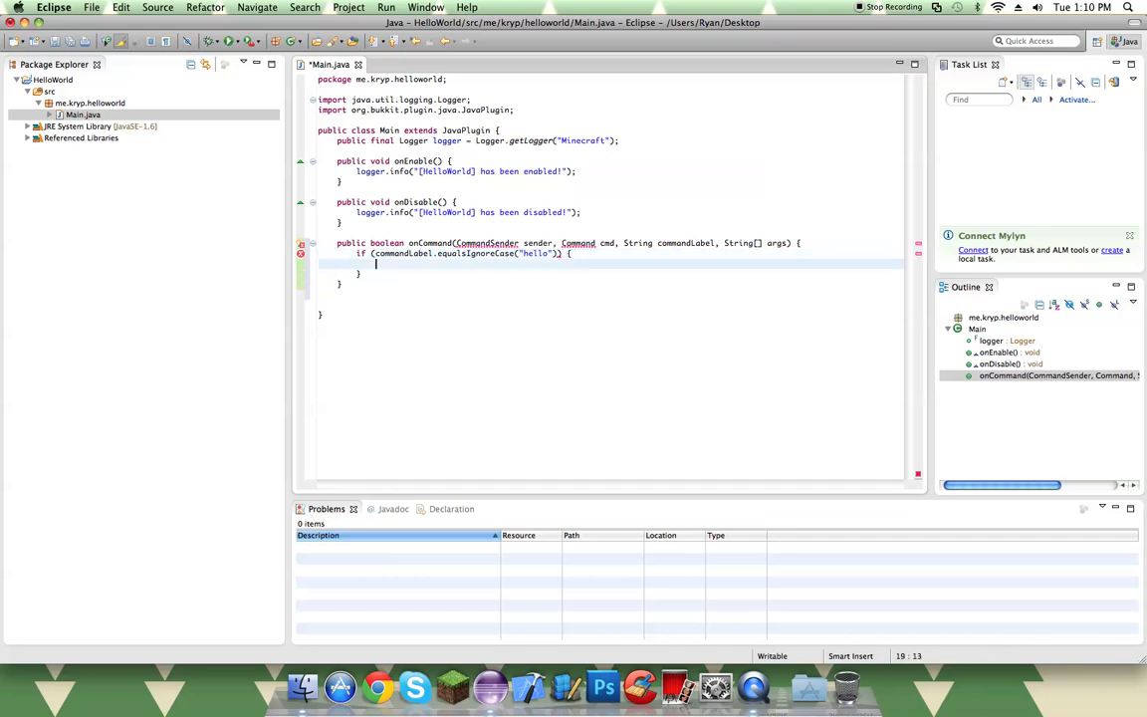
Step: Add Player player = (Player) sender; above the hello if block and save Main.java
{"action": "left_click", "coordinate": [807, 243]}
{"action": "key", "text": "Return"}
{"action": "type", "text": "Player "}
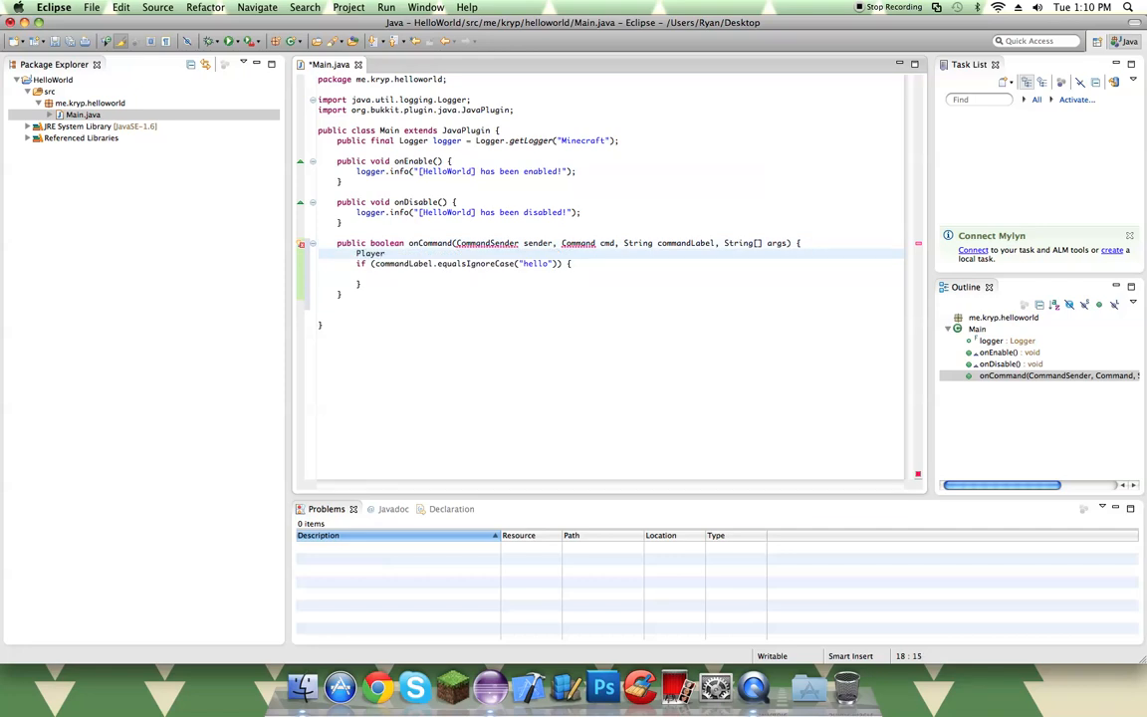
{"action": "type", "text": "player = ("}
{"action": "type", "text": "Player) sender;"}
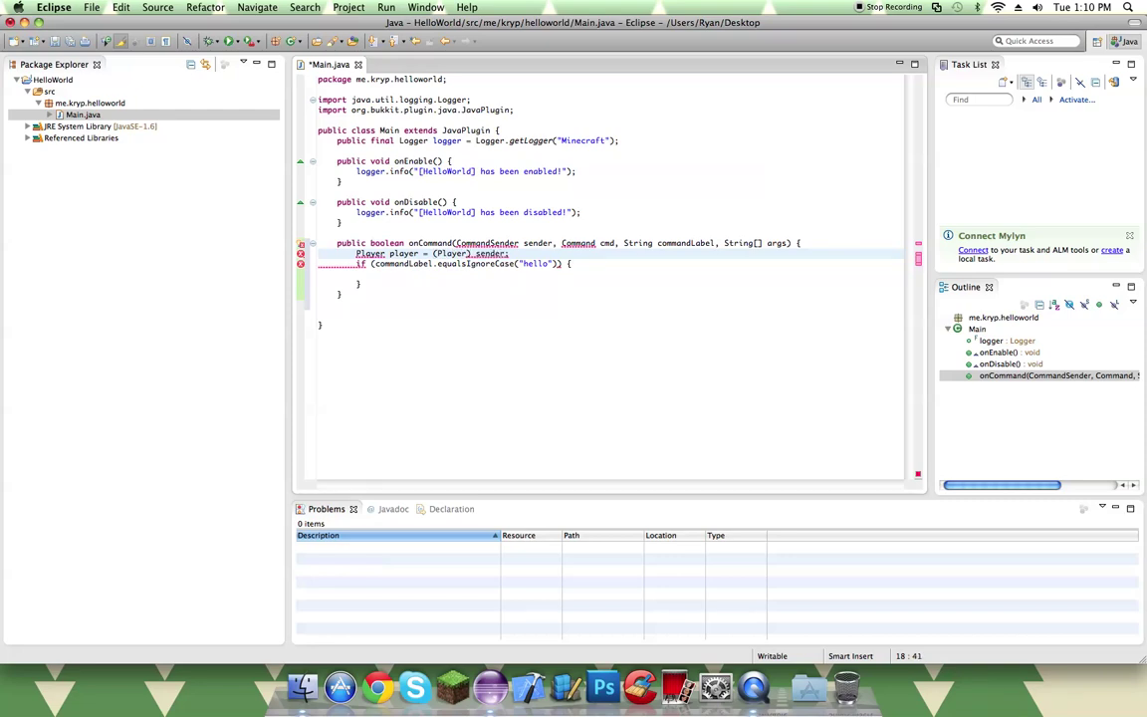
{"action": "key", "text": "super+s"}
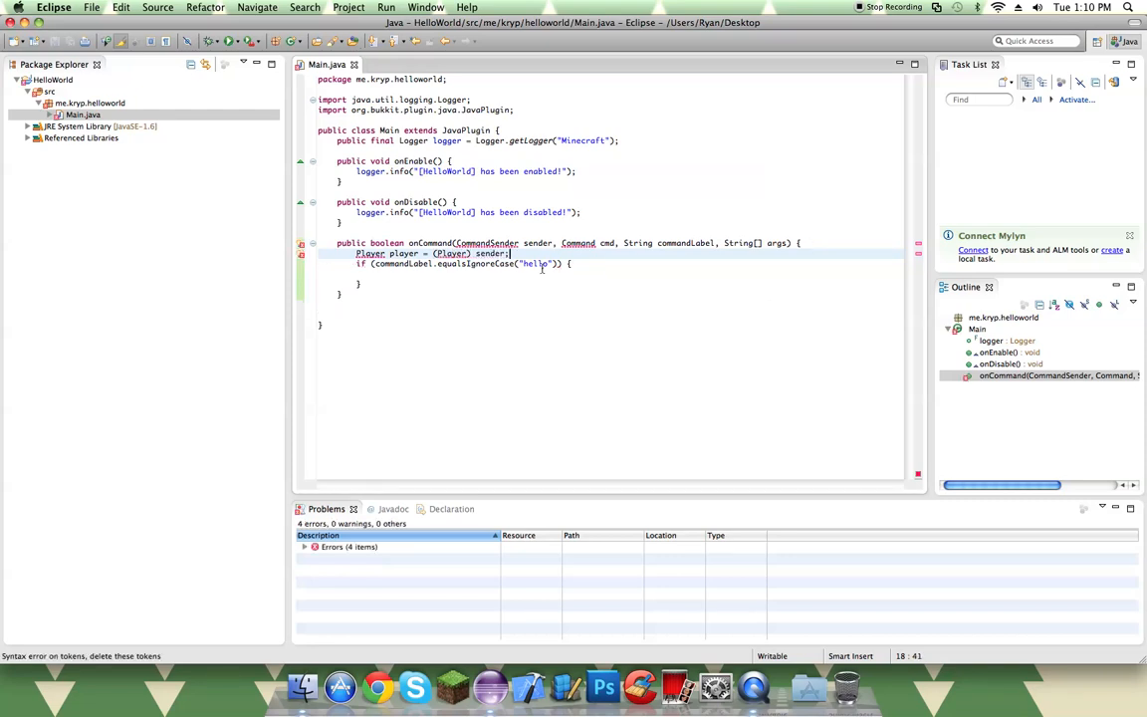
Step: Quick-fix imports for Player, Command and CommandSender from the Bukkit packages
{"action": "left_click", "coordinate": [300, 254]}
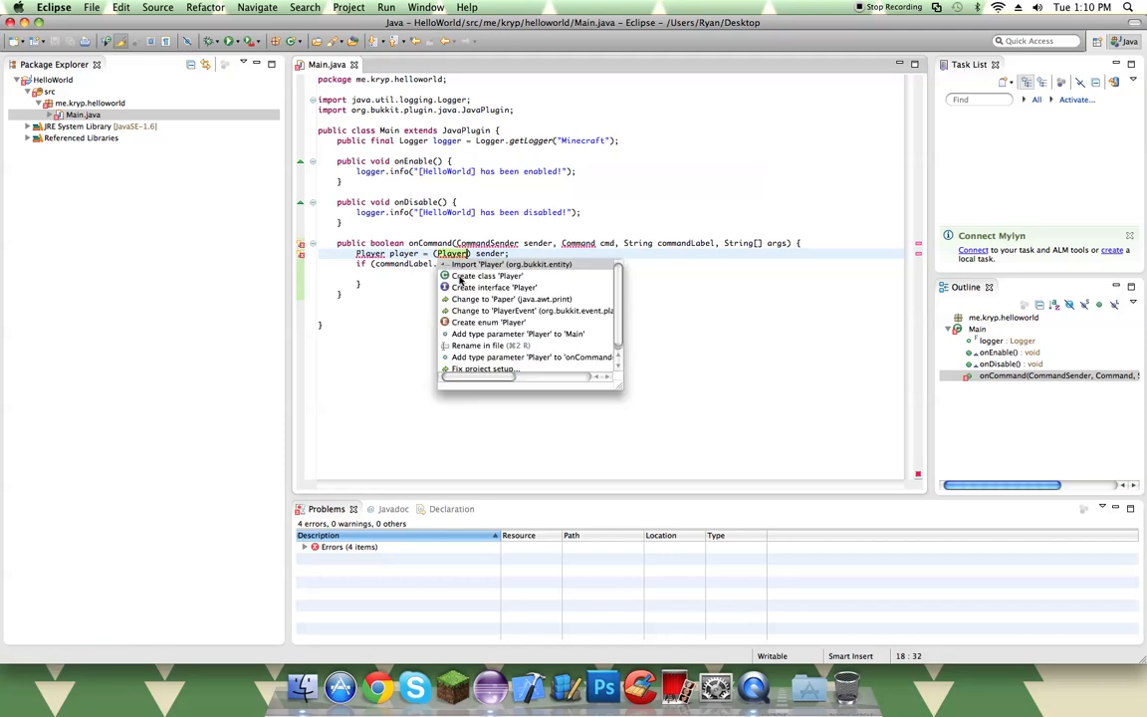
{"action": "double_click", "coordinate": [492, 265]}
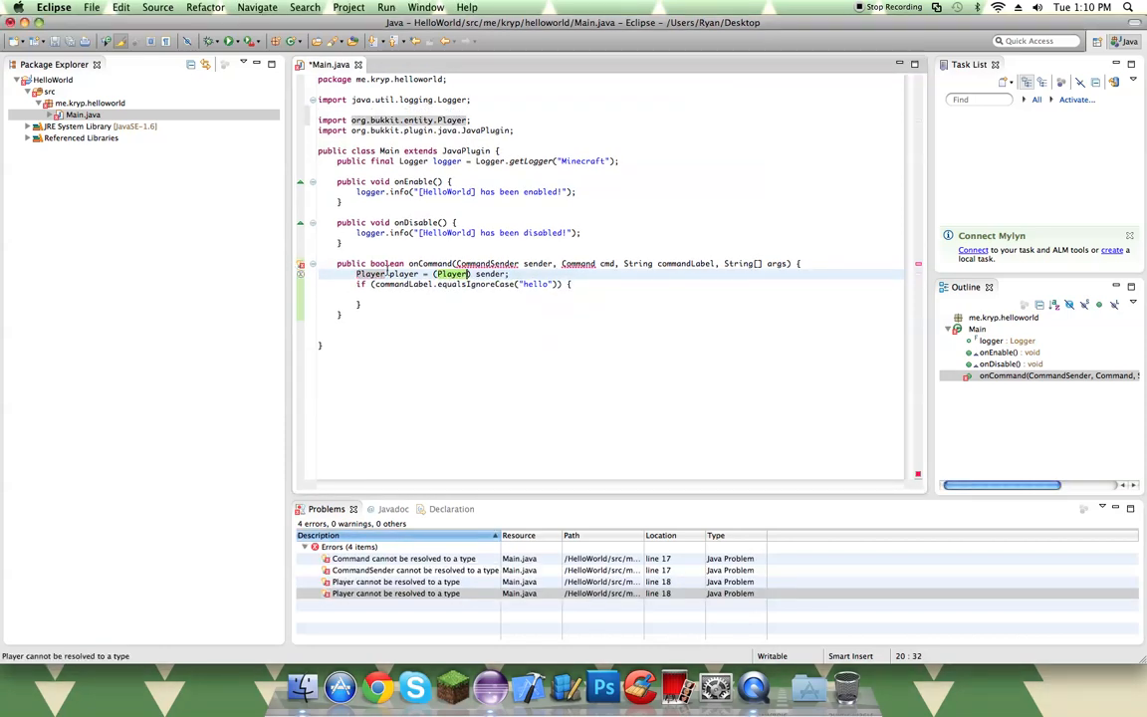
{"action": "left_click", "coordinate": [301, 264]}
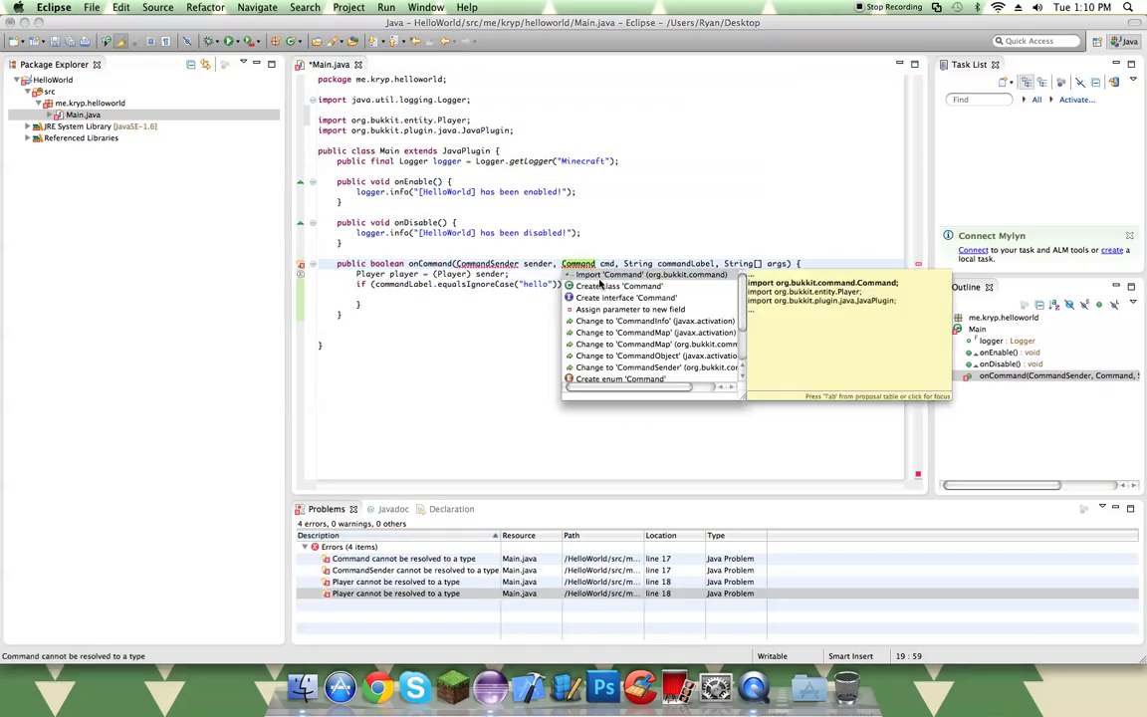
{"action": "key", "text": "Return"}
{"action": "left_click", "coordinate": [487, 273]}
{"action": "left_click", "coordinate": [300, 273]}
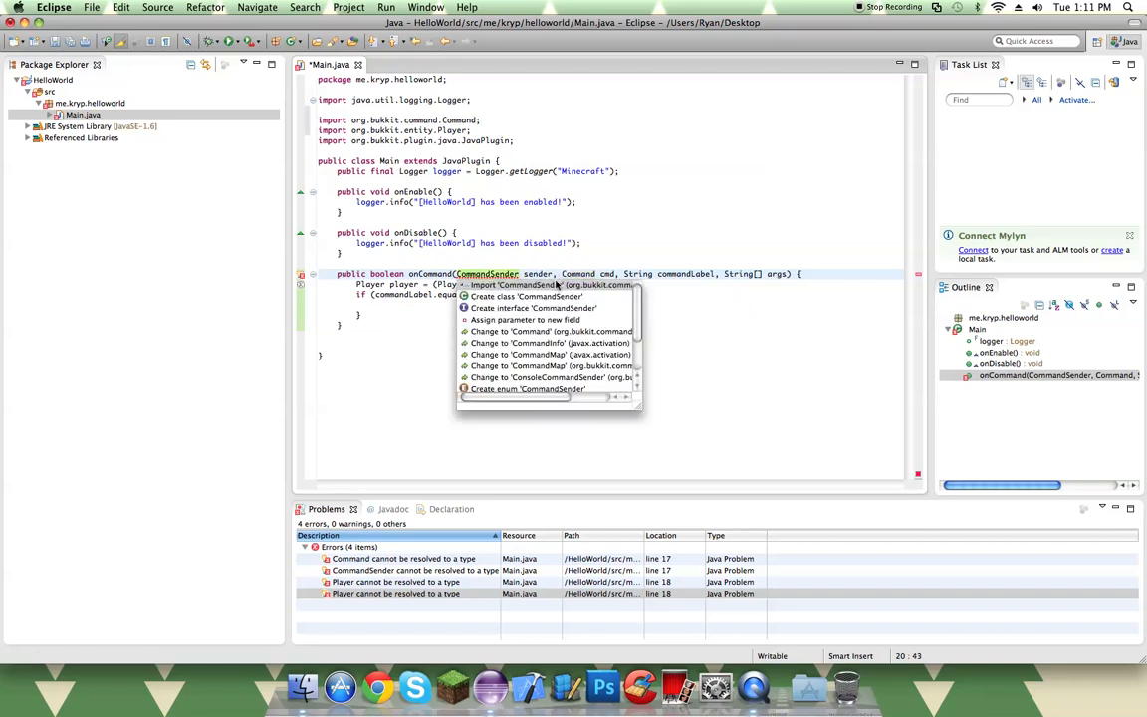
{"action": "key", "text": "Return"}
Step: Review the missing-return error without applying a fix and save Main.java
{"action": "left_click", "coordinate": [315, 283]}
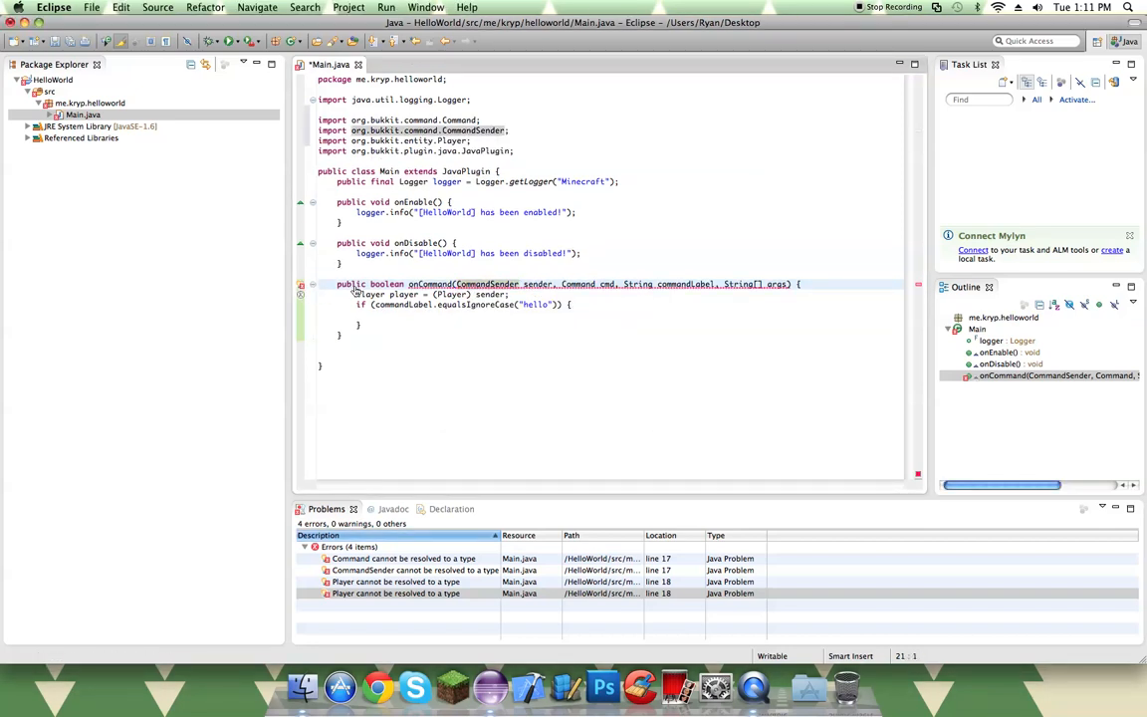
{"action": "left_click", "coordinate": [300, 287]}
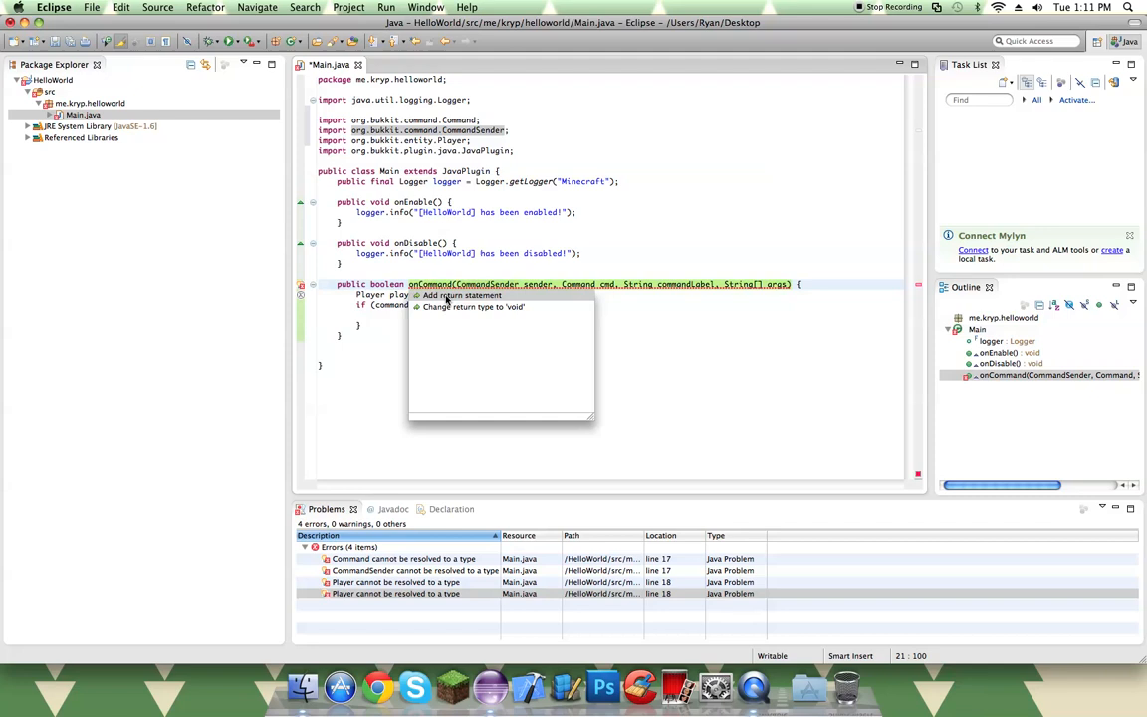
{"action": "left_click", "coordinate": [611, 304]}
{"action": "key", "text": "super+s"}
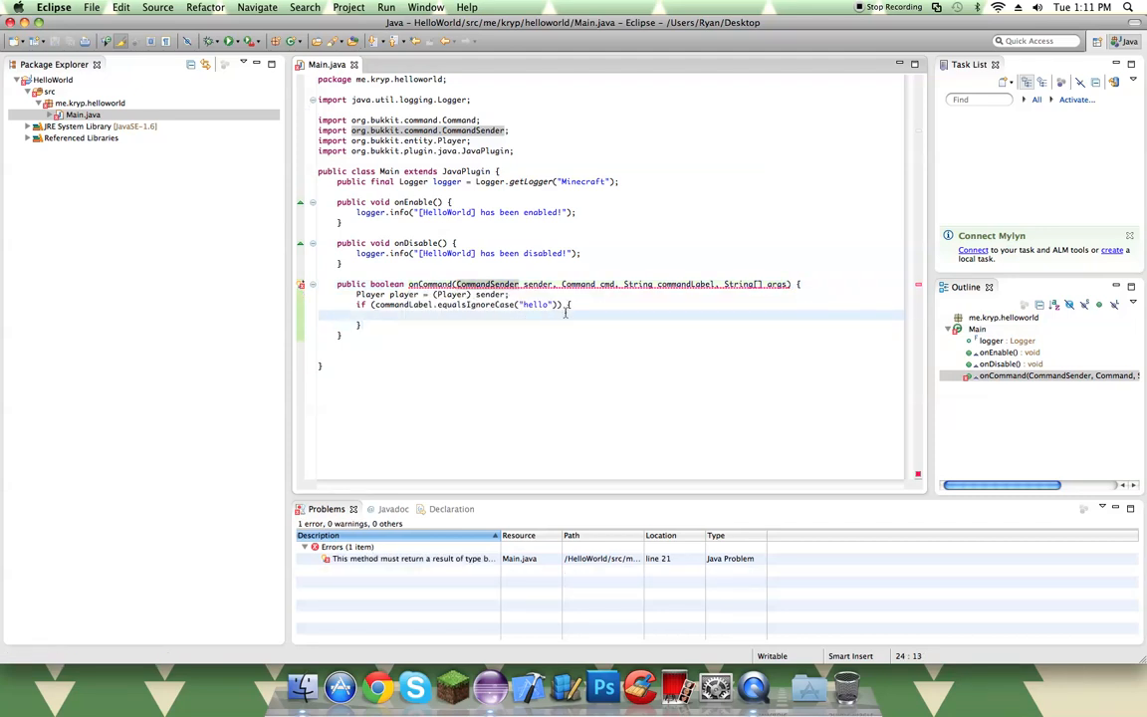
{"action": "type", "text": "play"}
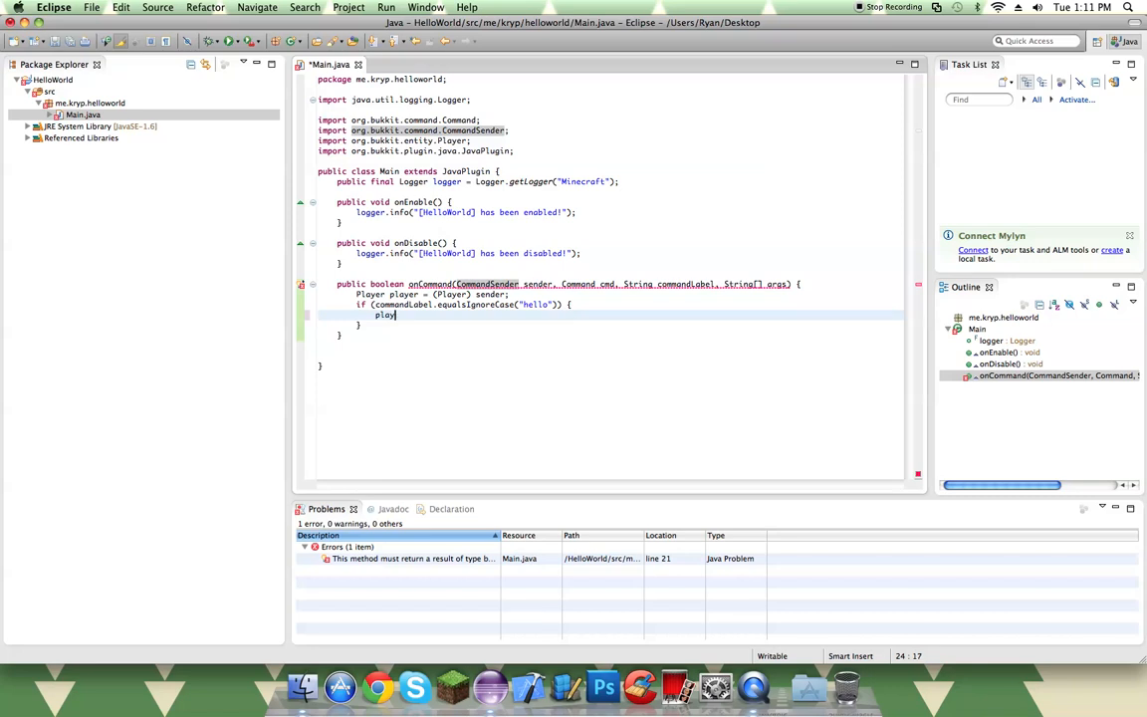
{"action": "type", "text": "er.sendMess"}
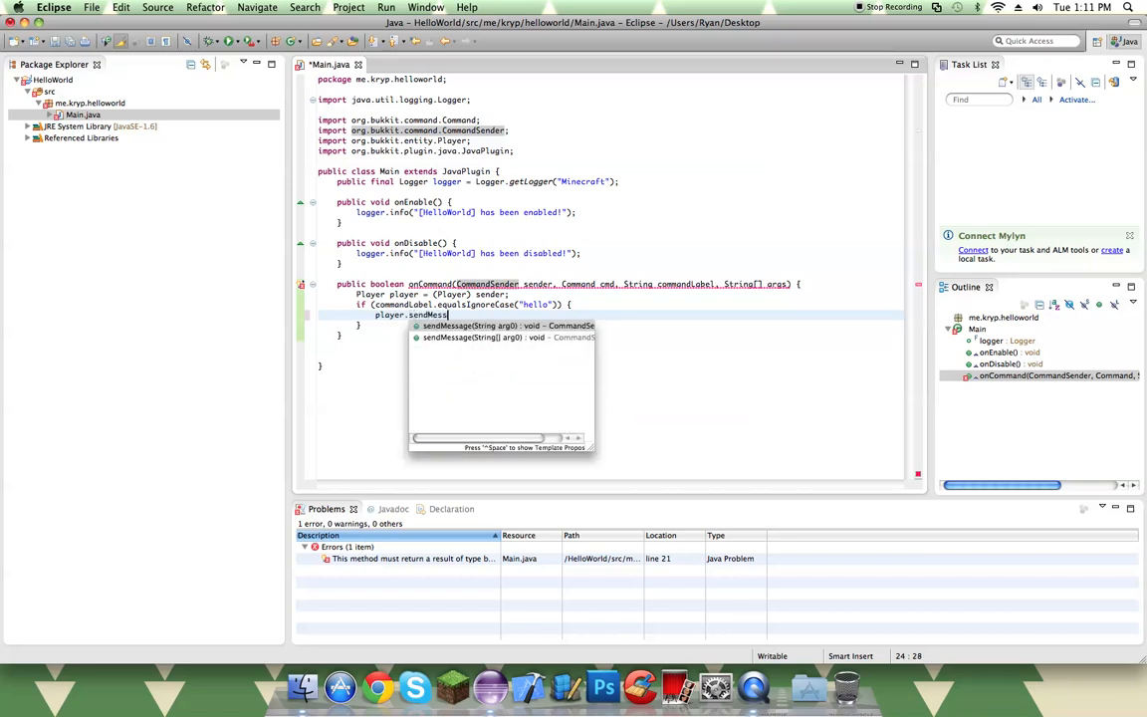
{"action": "type", "text": "ag"}
Step: Write player.sendMessage(ChatColor.BOLD + "You typed /hello!"); in the hello block and save
{"action": "key", "text": "Return"}
{"action": "type", "text": "CH"}
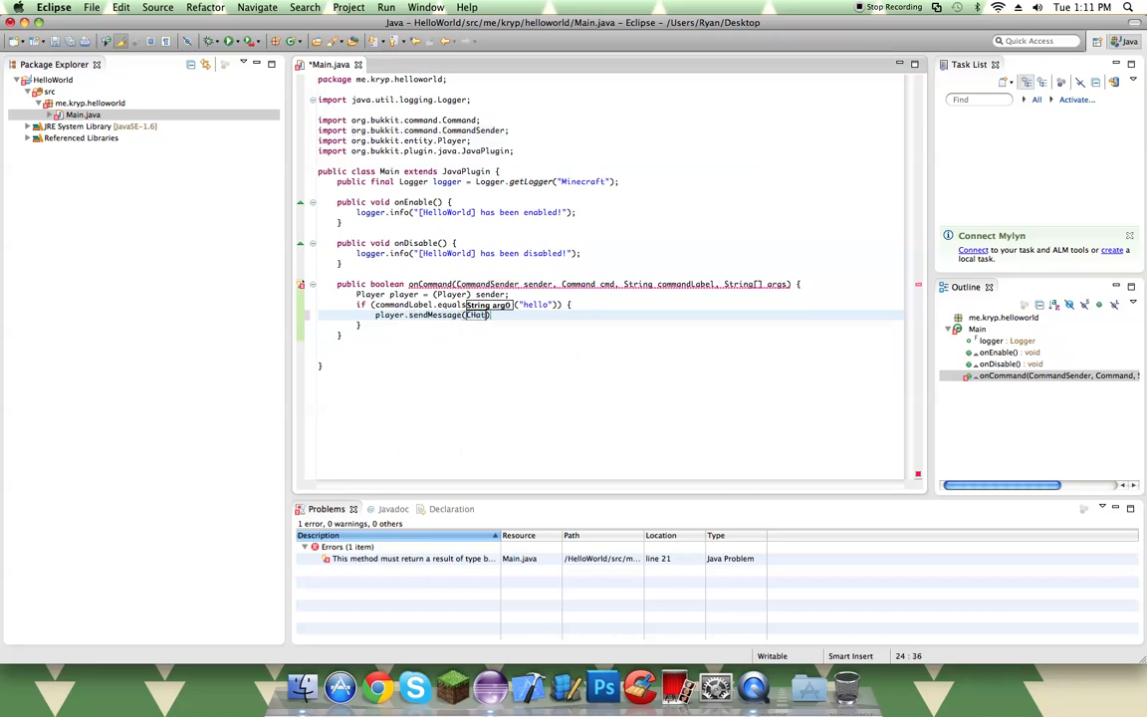
{"action": "key", "text": "BackSpace"}
{"action": "type", "text": "ha"}
{"action": "type", "text": "tColor/"}
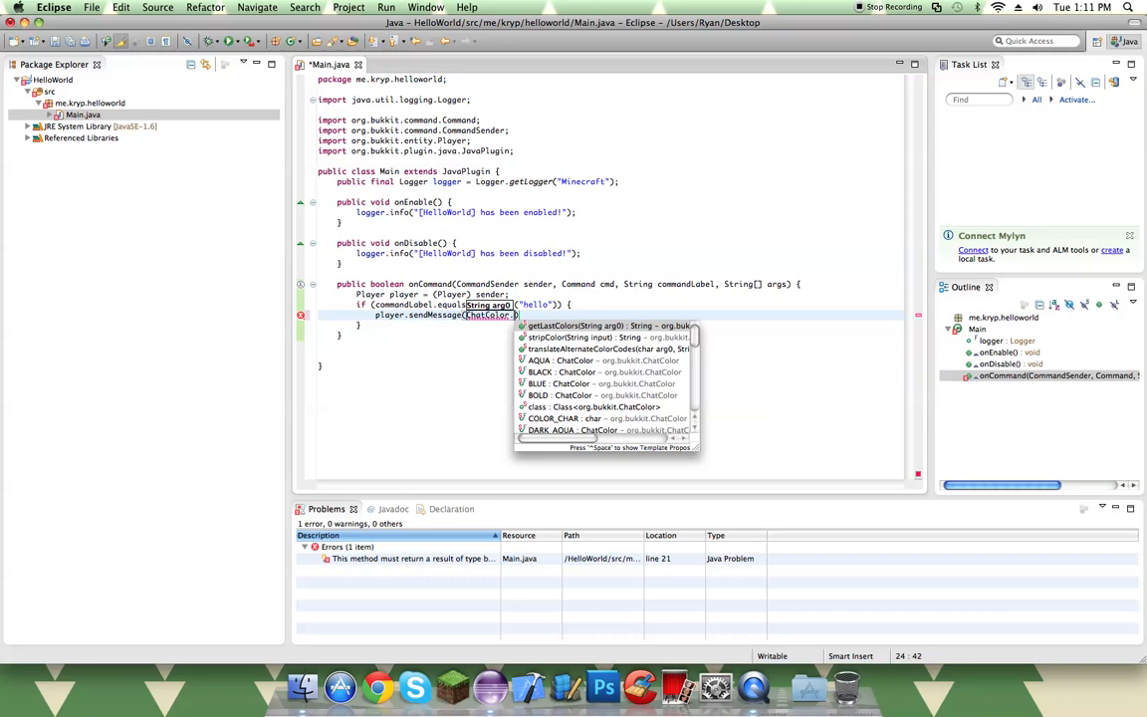
{"action": "double_click", "coordinate": [538, 395]}
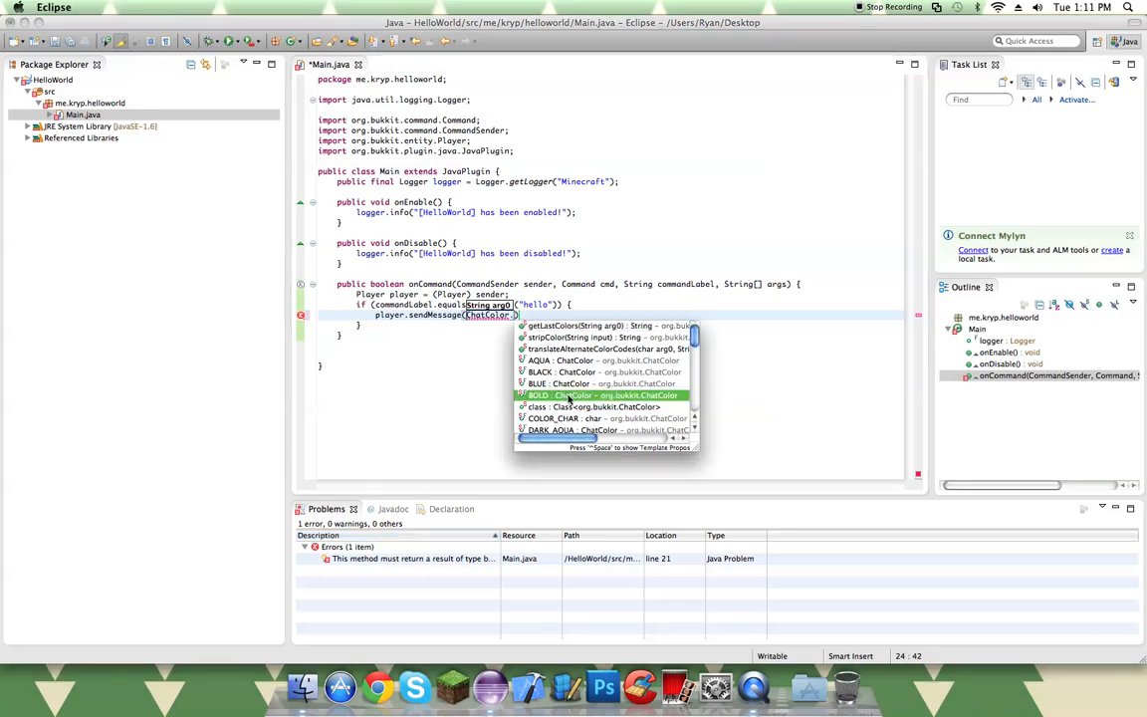
{"action": "type", "text": "BOLD + \""}
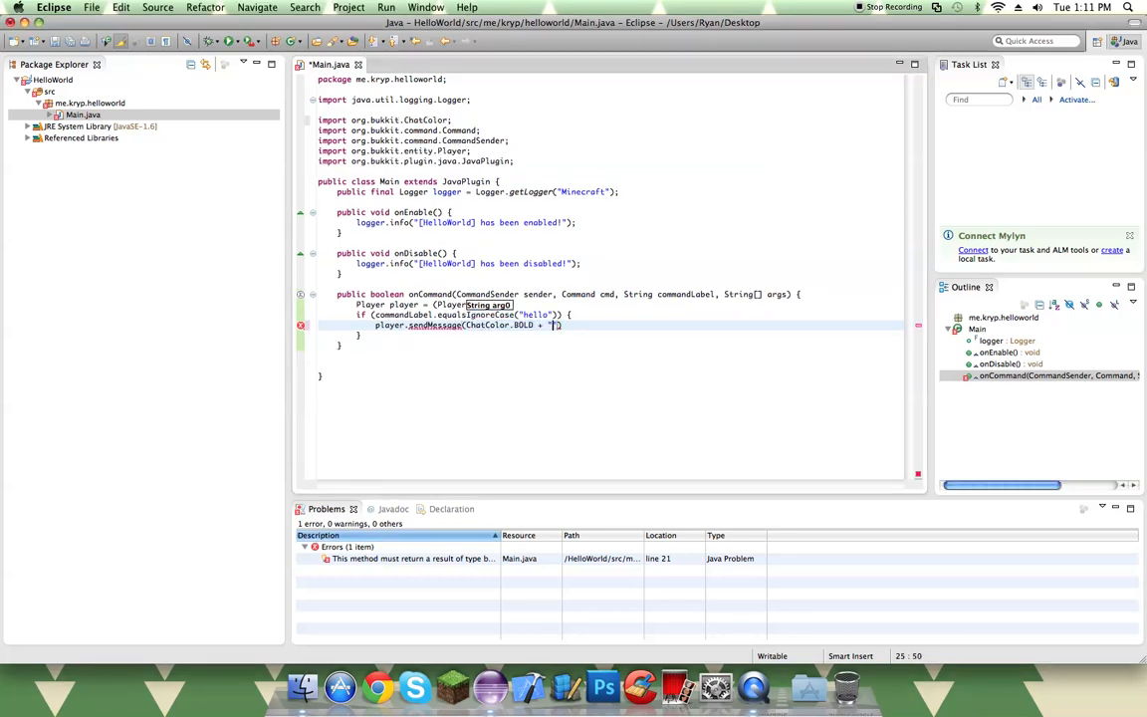
{"action": "type", "text": "You typed /h"}
{"action": "type", "text": "ello!\");"}
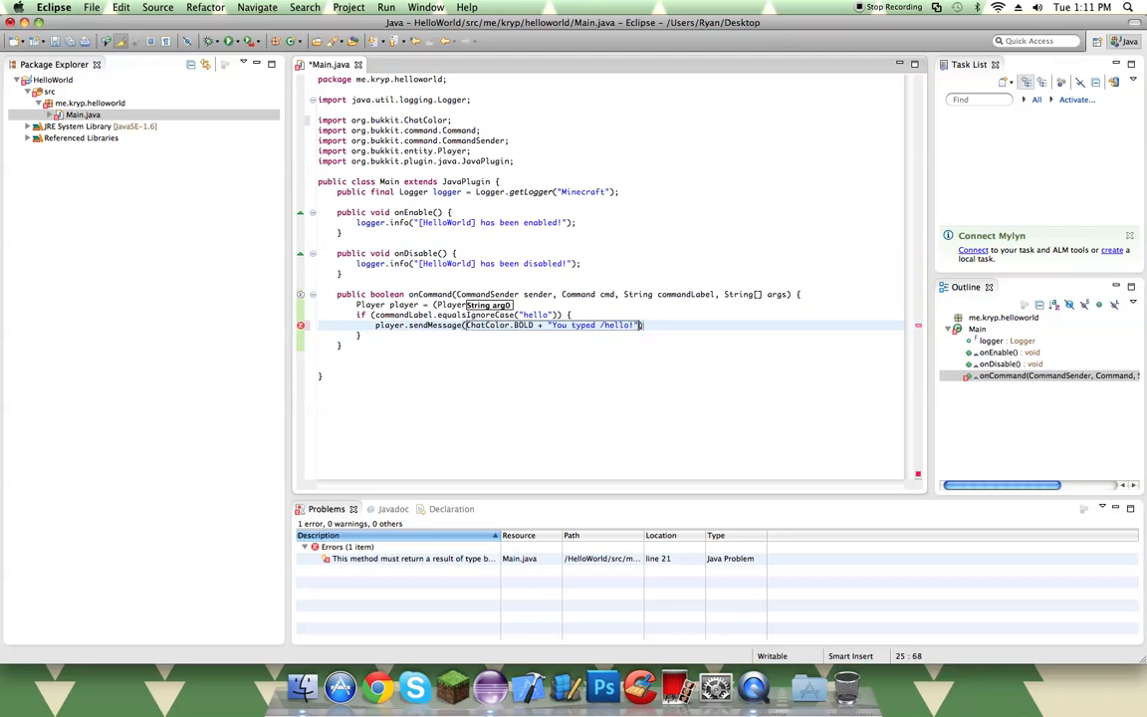
{"action": "key", "text": "super+s"}
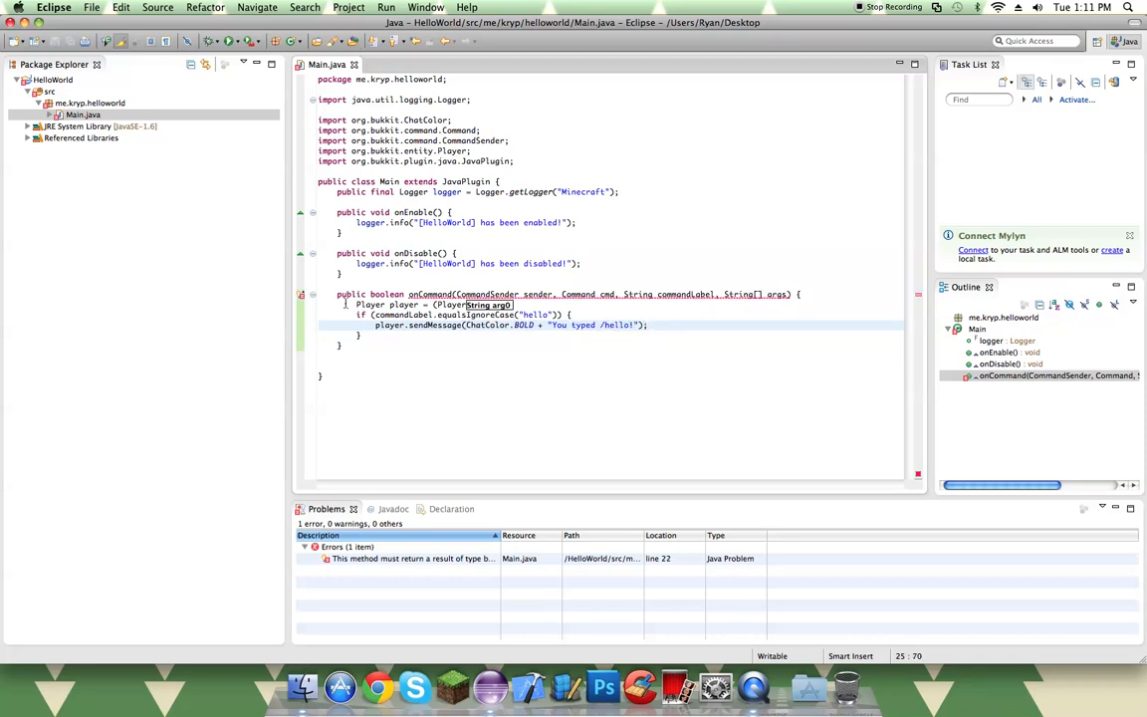
{"action": "left_click", "coordinate": [301, 294]}
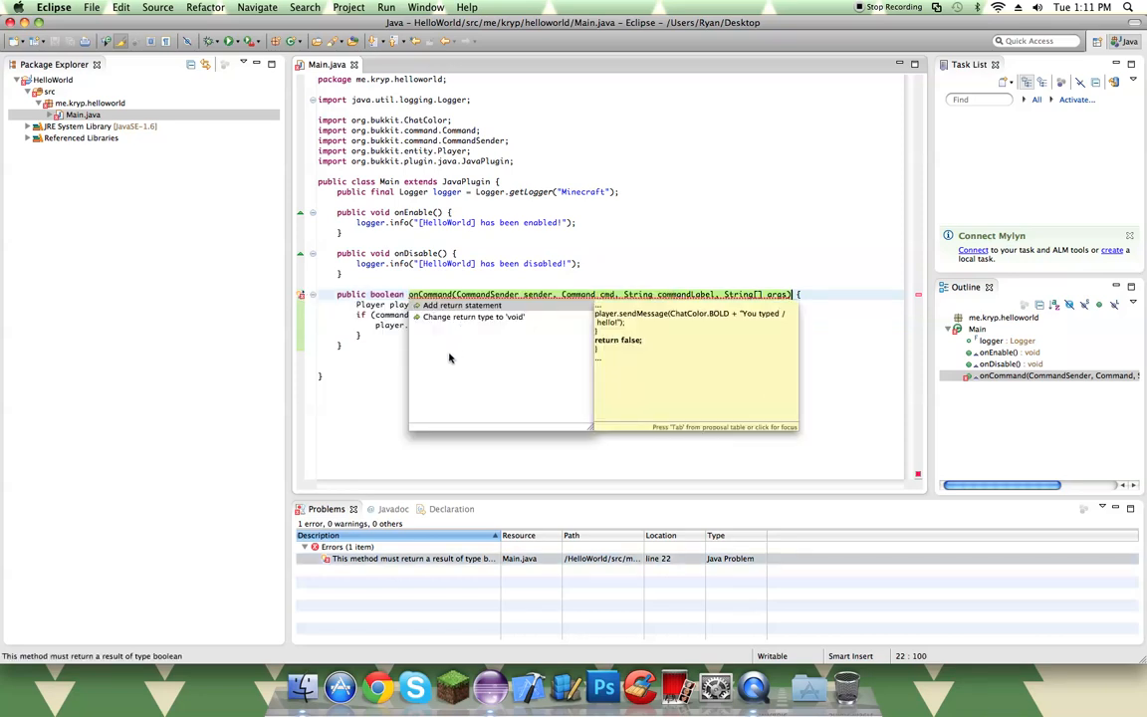
{"action": "left_click", "coordinate": [400, 348]}
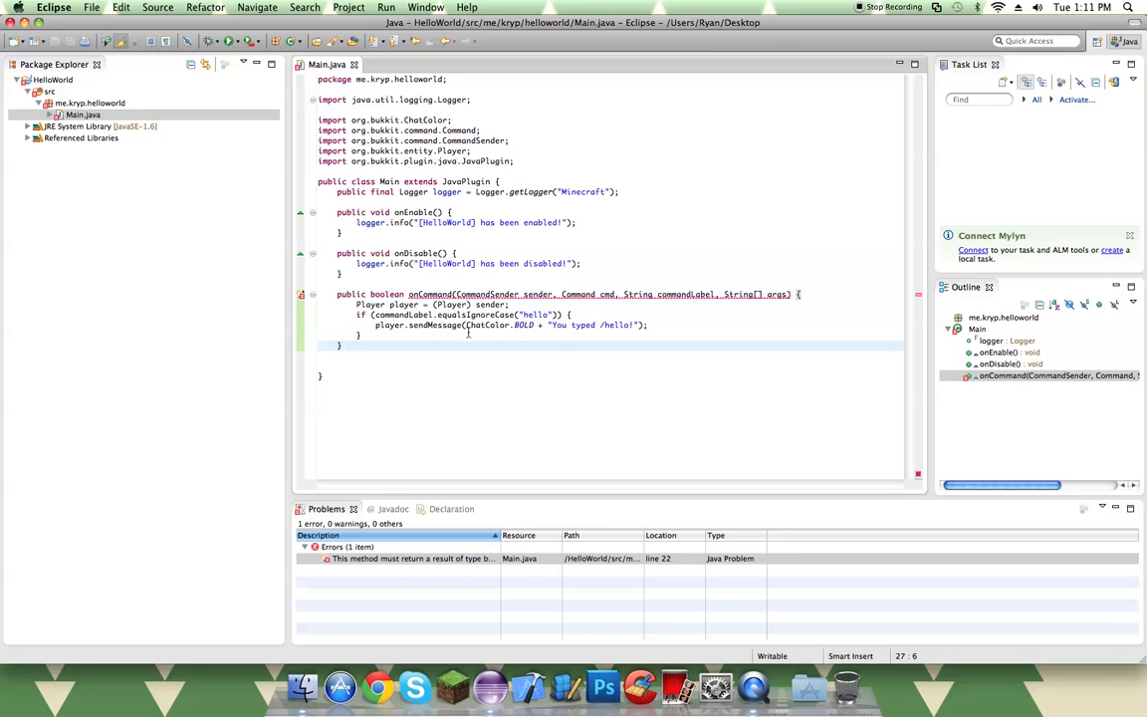
Step: Start an else if on commandLabel after the hello block, correcting the mistyped names
{"action": "key", "text": "Return"}
{"action": "key", "text": "Return"}
{"action": "type", "text": "else if"}
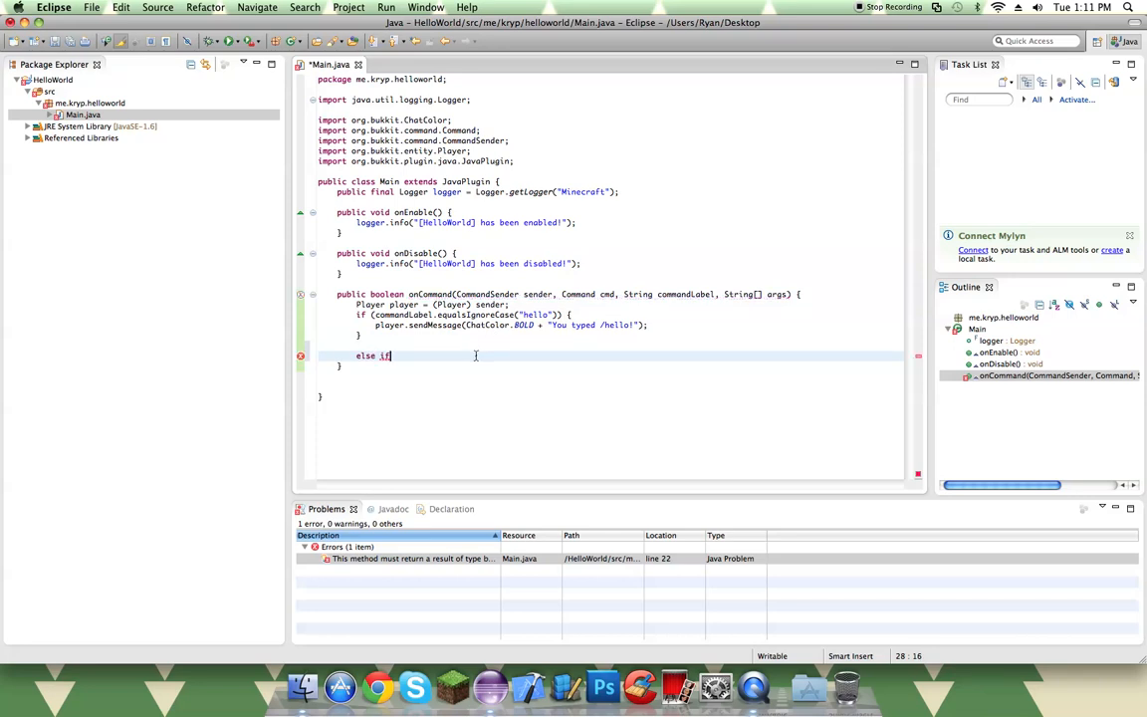
{"action": "type", "text": " (co"}
{"action": "type", "text": "mmab"}
{"action": "key", "text": "BackSpace"}
{"action": "type", "text": "nd"}
{"action": "type", "text": "Label.e"}
{"action": "type", "text": "qu"}
{"action": "type", "text": "alsI"}
{"action": "type", "text": "fnore"}
{"action": "key", "text": "BackSpace"}
{"action": "key", "text": "BackSpace"}
{"action": "key", "text": "BackSpace"}
{"action": "key", "text": "BackSpace"}
{"action": "mouse_move", "coordinate": [482, 355]}
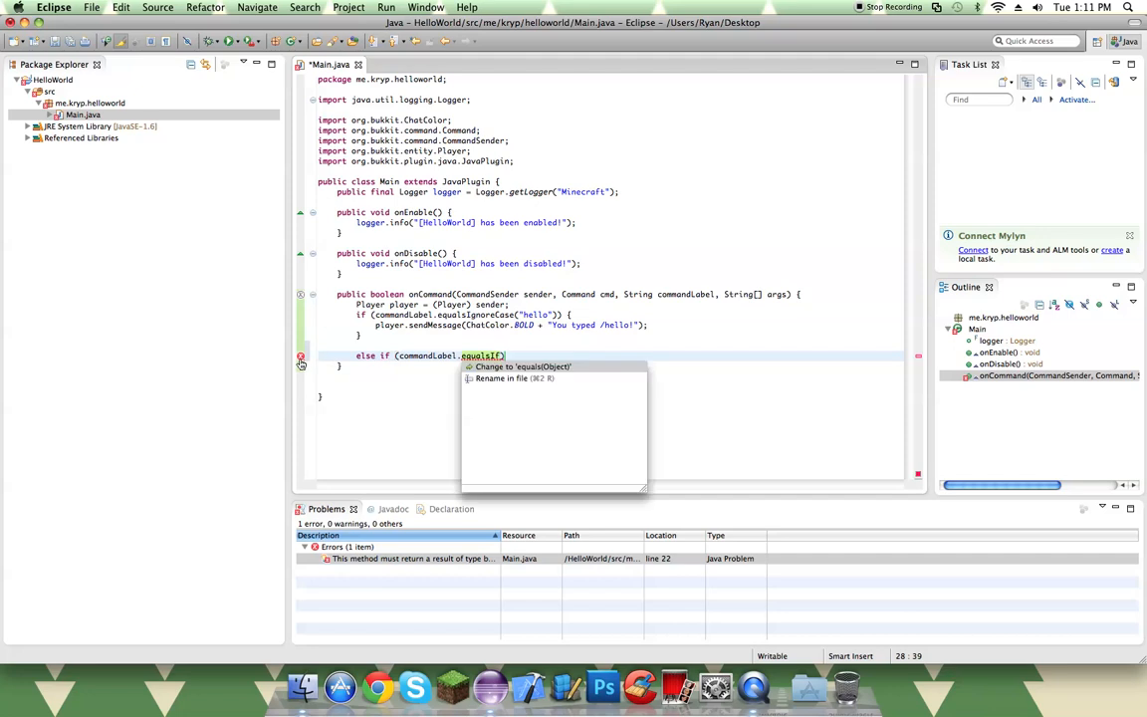
{"action": "left_click", "coordinate": [406, 397]}
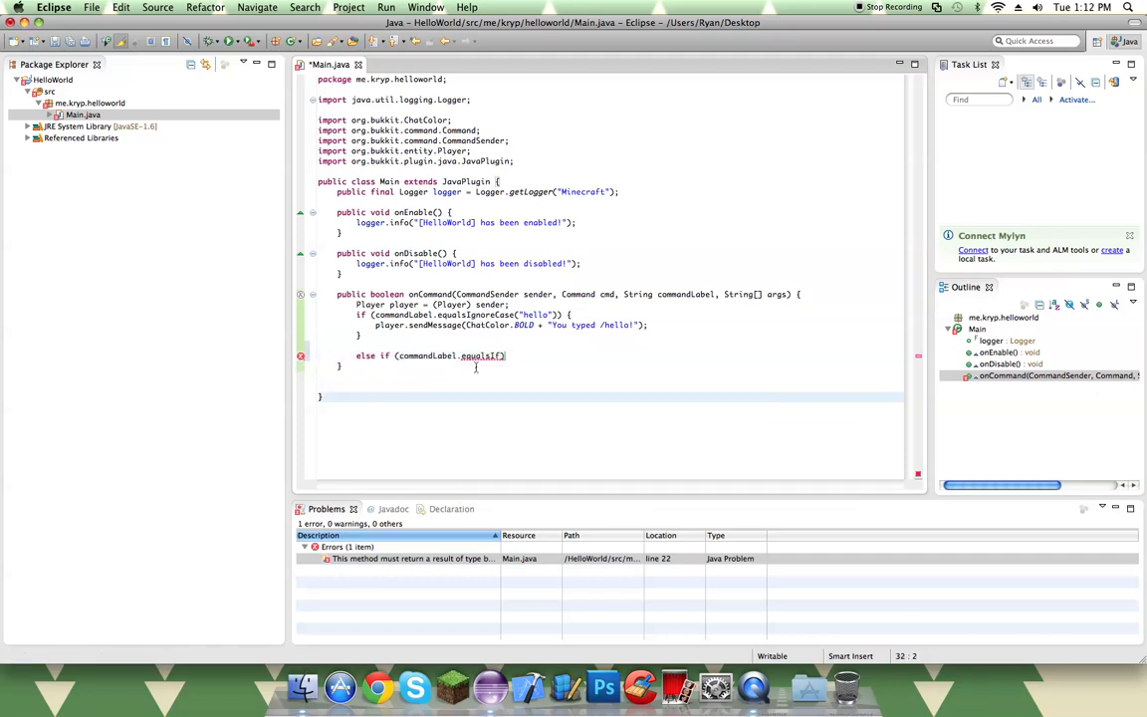
Step: Complete the condition as equalsIgnoreCase("world") and open the branch body
{"action": "left_click", "coordinate": [517, 355]}
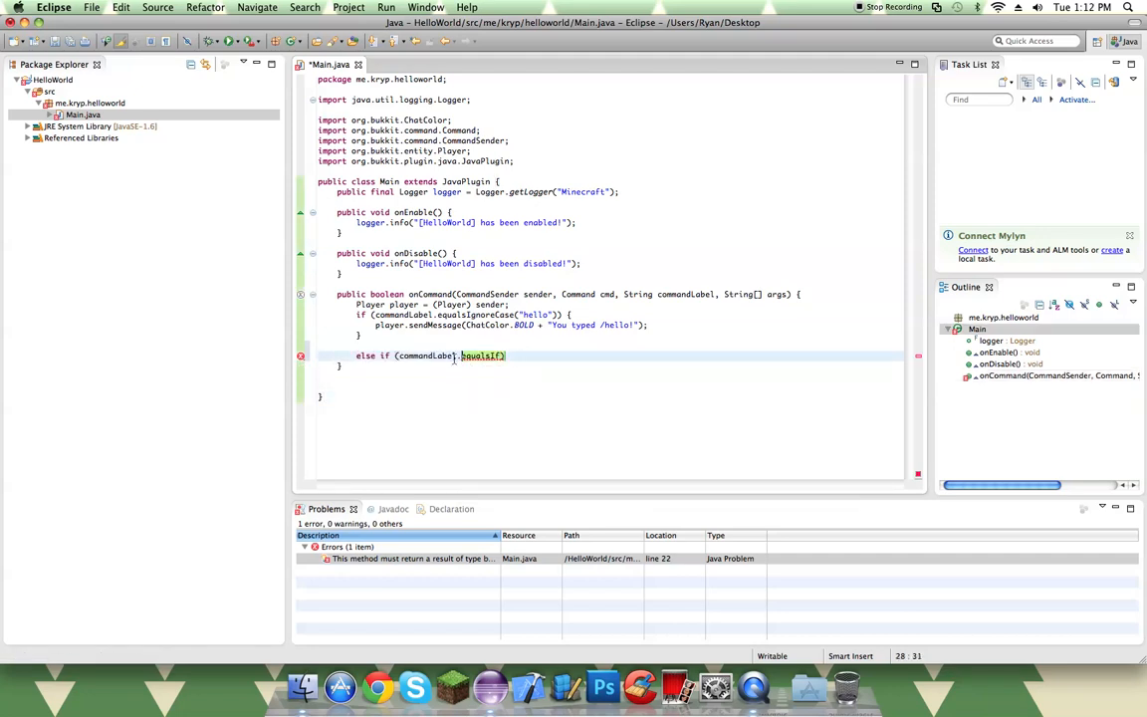
{"action": "key", "text": "BackSpace"}
{"action": "key", "text": "BackSpace"}
{"action": "key", "text": "BackSpace"}
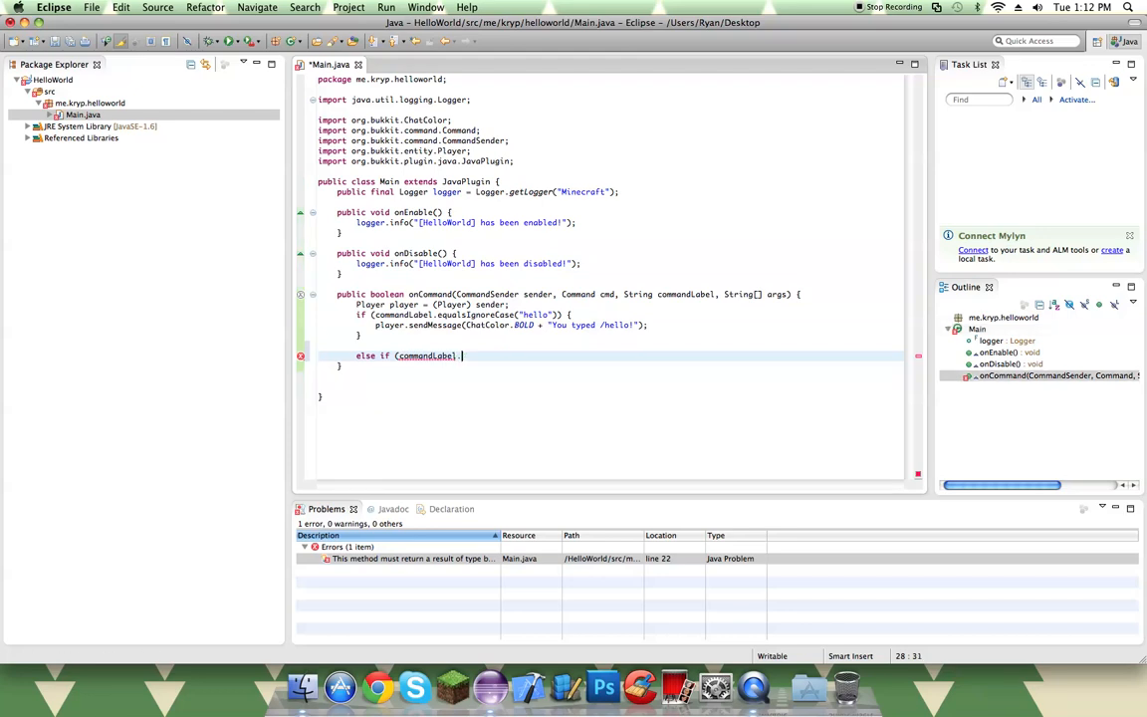
{"action": "type", "text": ".equ"}
{"action": "key", "text": "Return"}
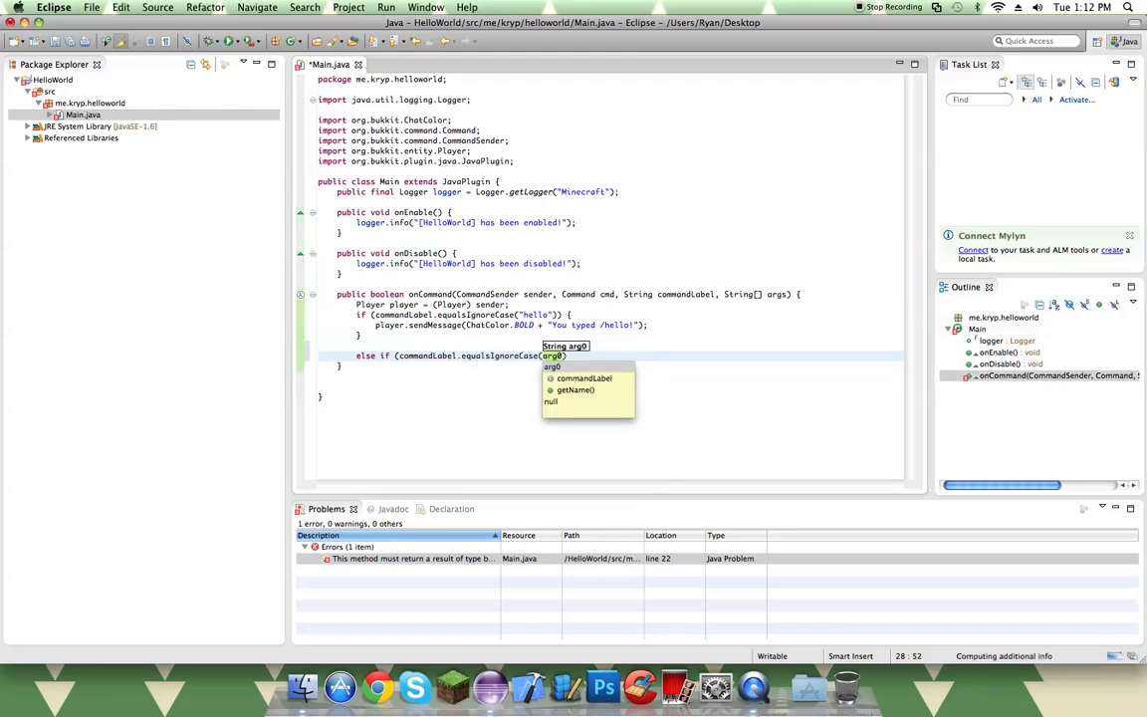
{"action": "type", "text": "\"world"}
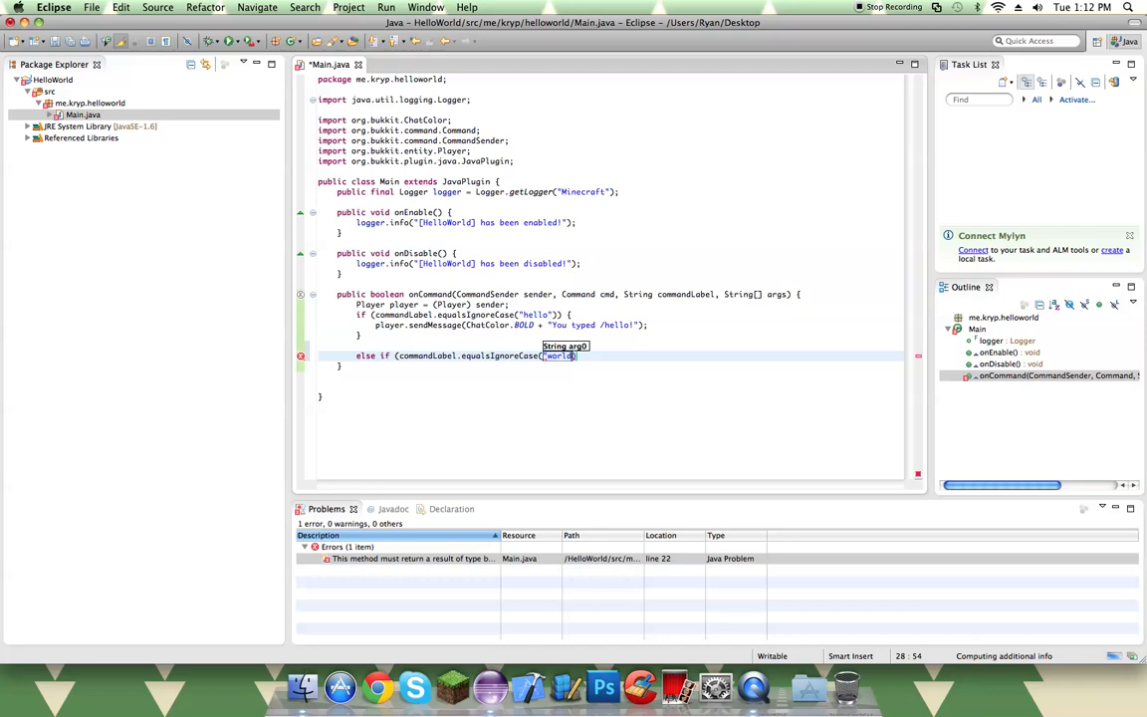
{"action": "type", "text": "\")"}
{"action": "type", "text": ") {"}
{"action": "key", "text": "Return"}
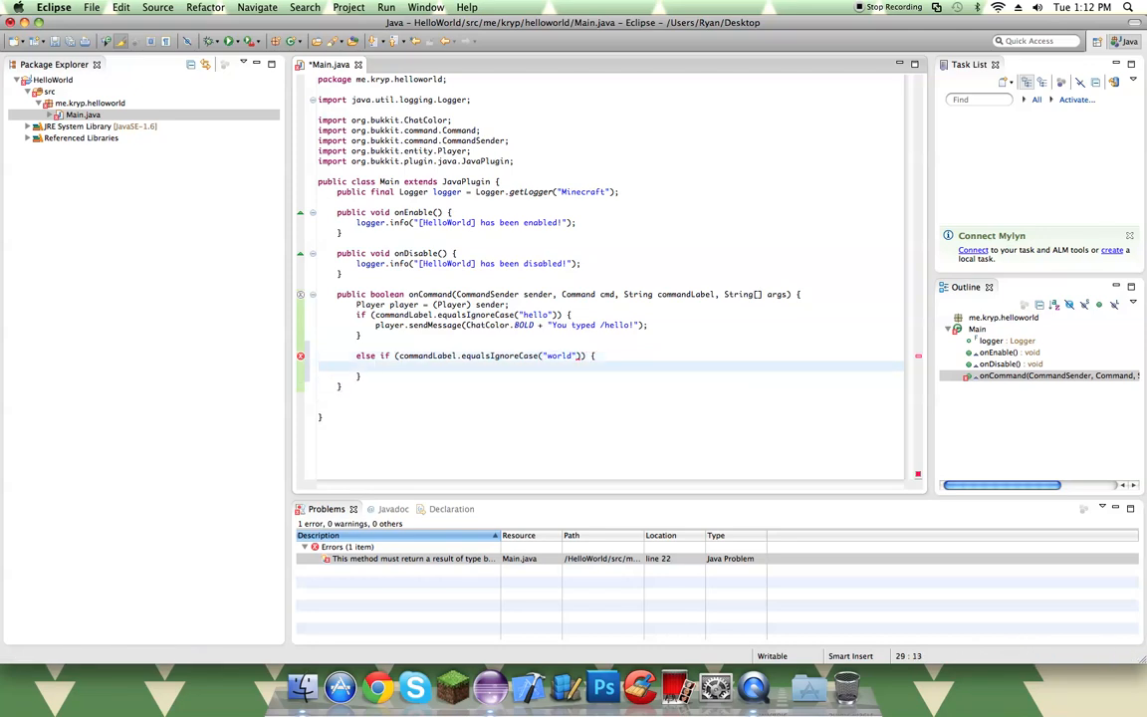
{"action": "type", "text": "player.sendMes"}
{"action": "type", "text": "sage(ChatC"}
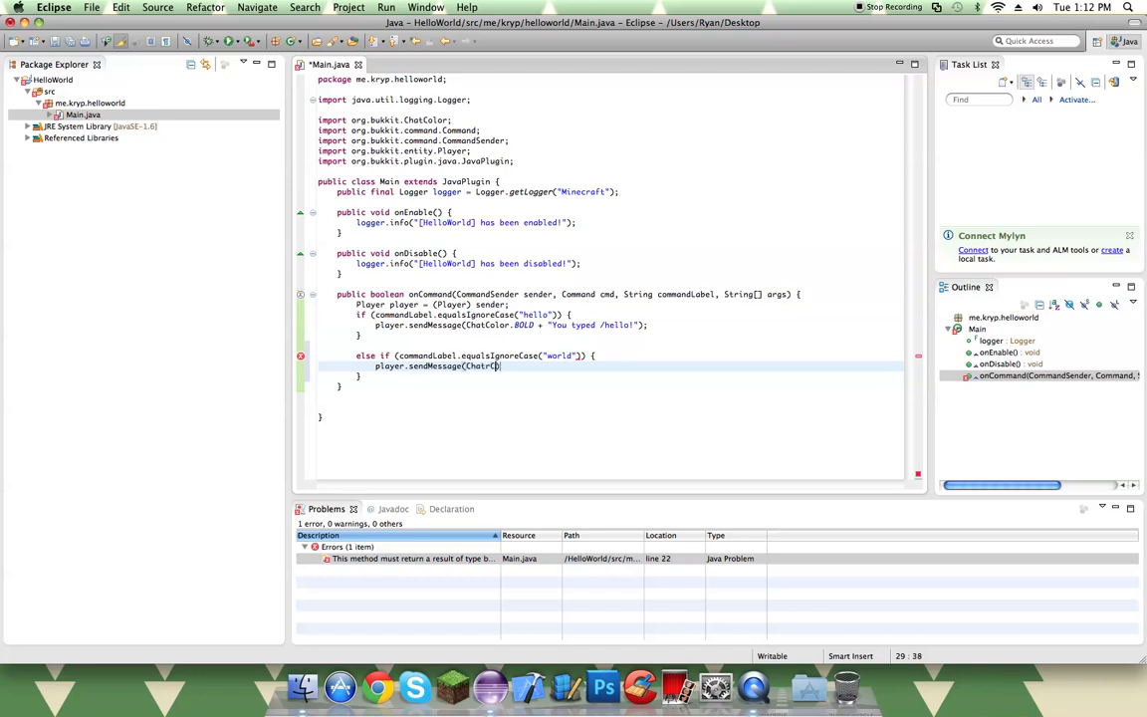
{"action": "type", "text": "olor.B"}
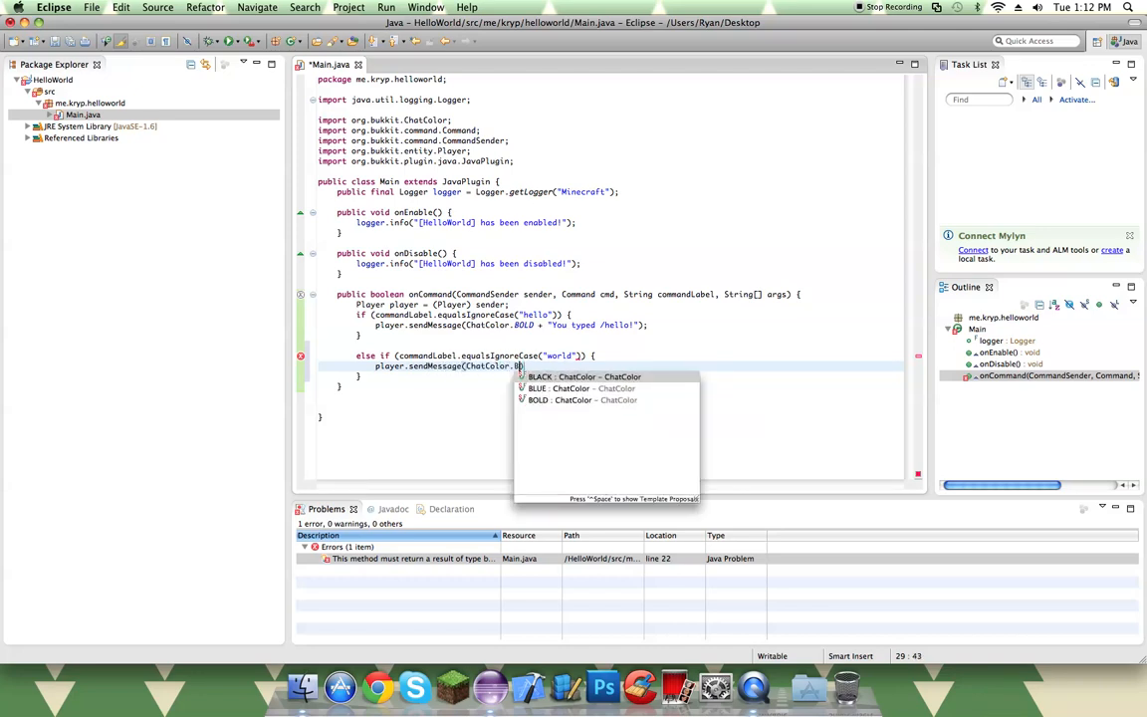
{"action": "type", "text": "OLD + \""}
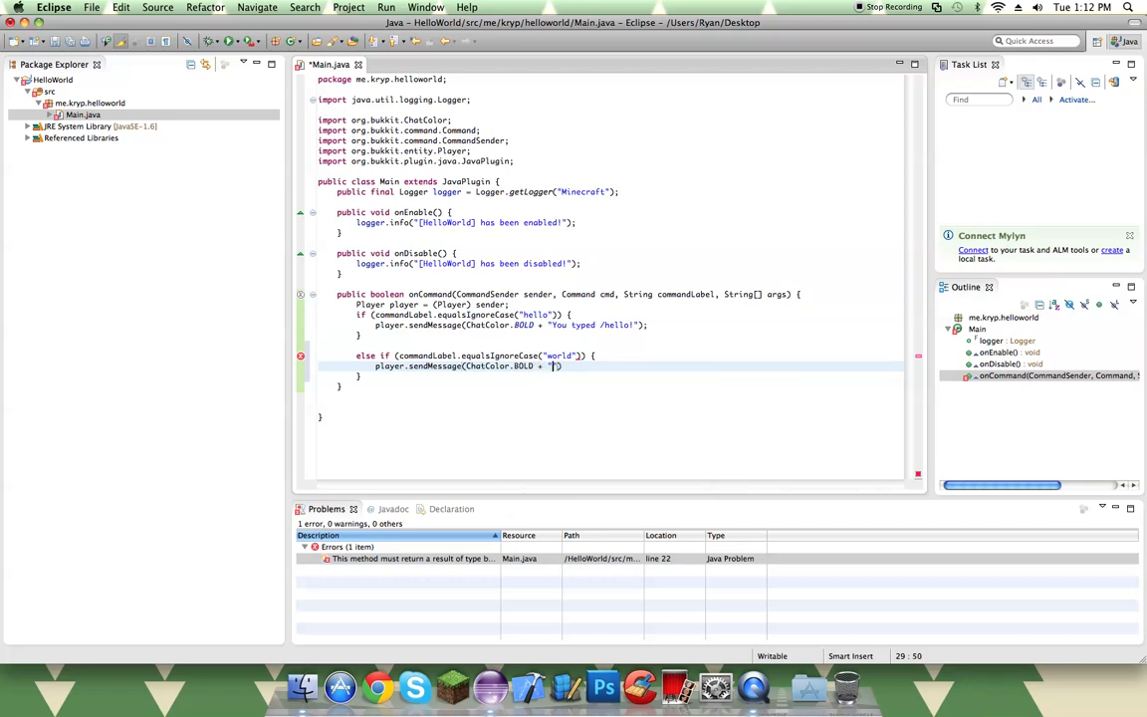
{"action": "type", "text": "You typed "}
{"action": "type", "text": "/world!"}
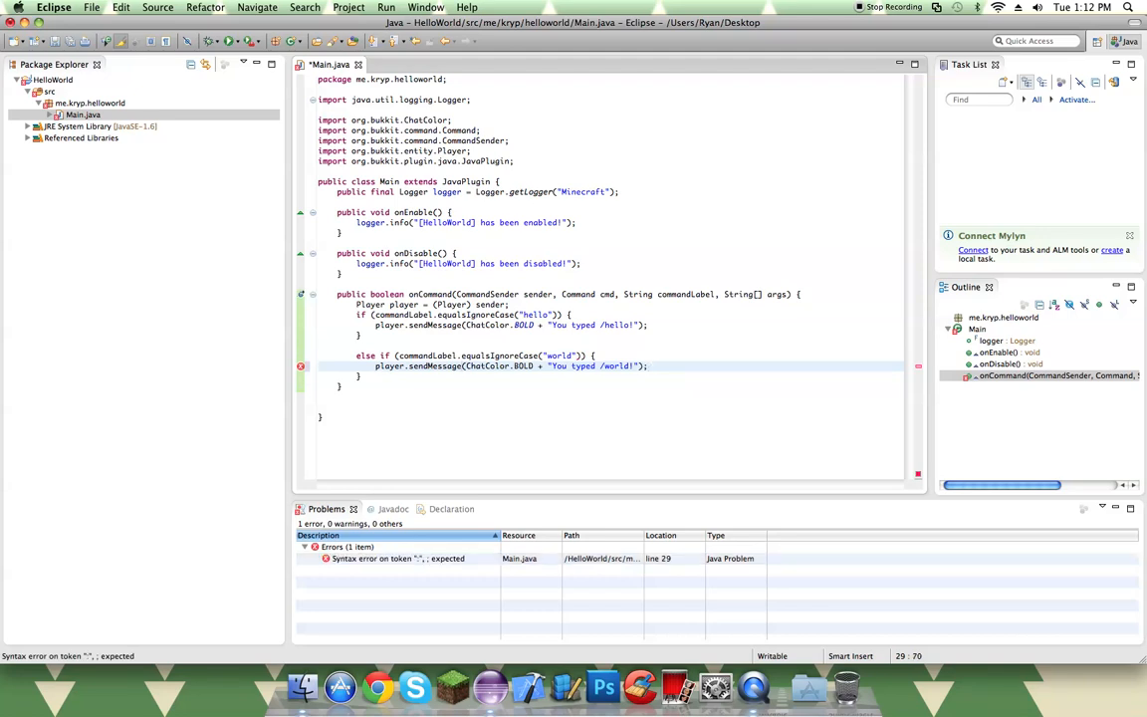
Step: Send ChatColor.BOLD + "You typed /world!" to the player in the world branch and save
{"action": "key", "text": "super+s"}
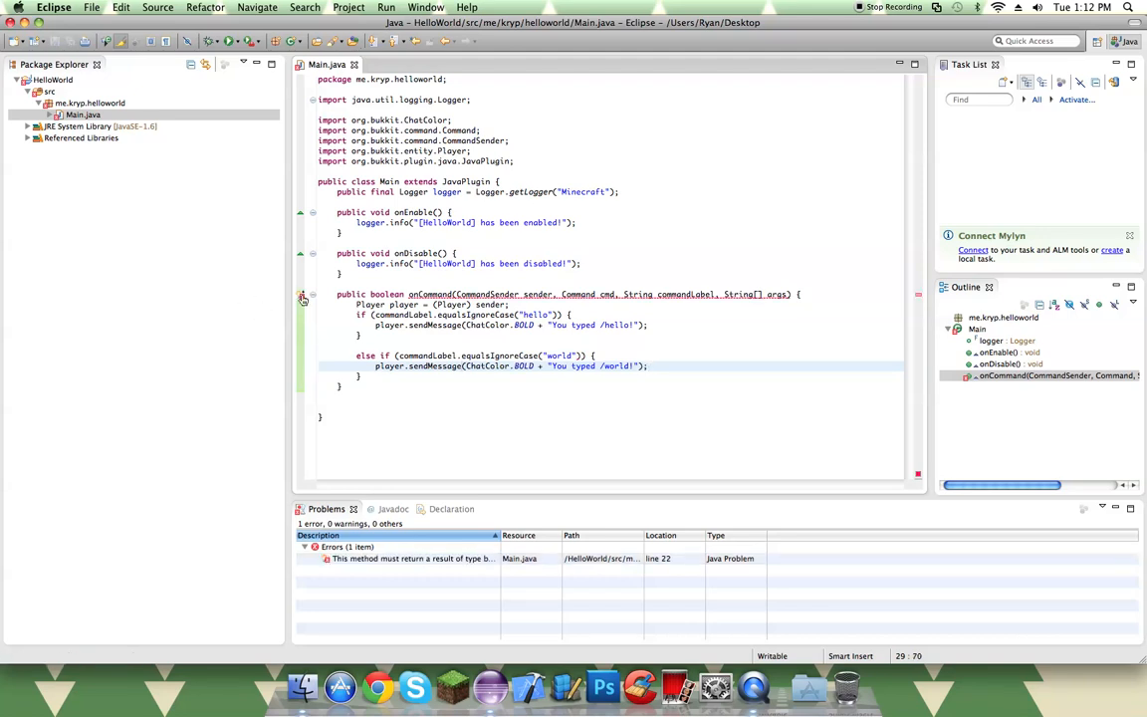
{"action": "left_click", "coordinate": [303, 297]}
{"action": "left_click", "coordinate": [678, 369]}
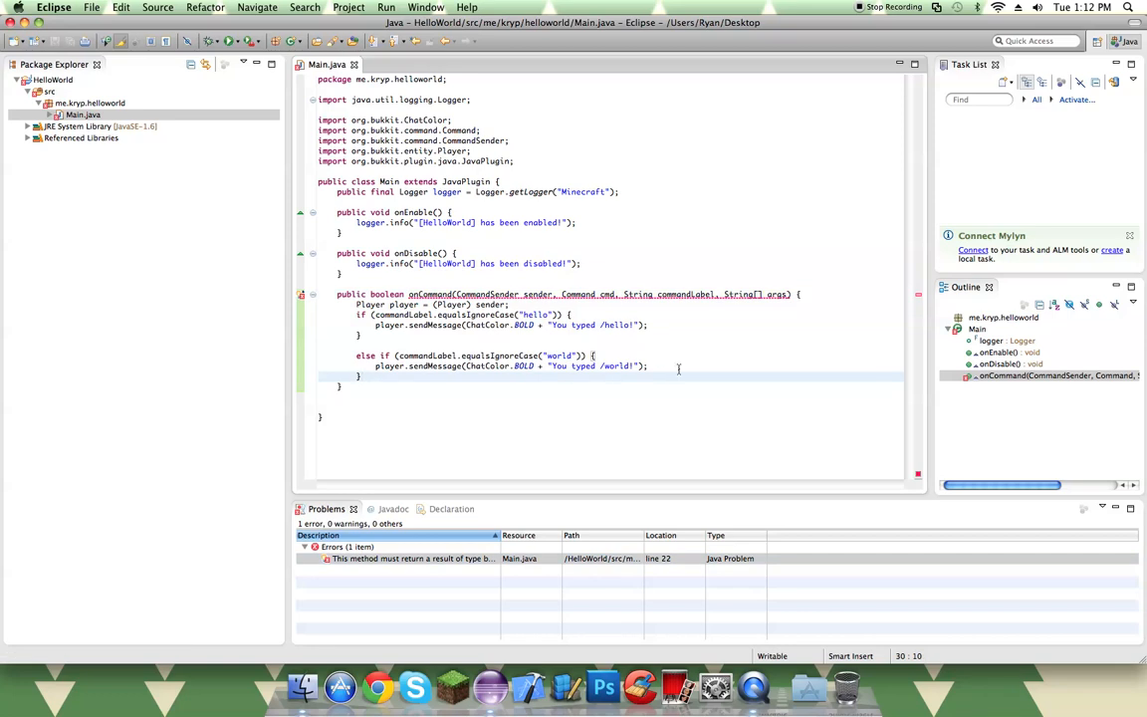
Step: End onCommand with return false; and save Main.java error-free
{"action": "key", "text": "Return"}
{"action": "key", "text": "Return"}
{"action": "type", "text": "retuenf"}
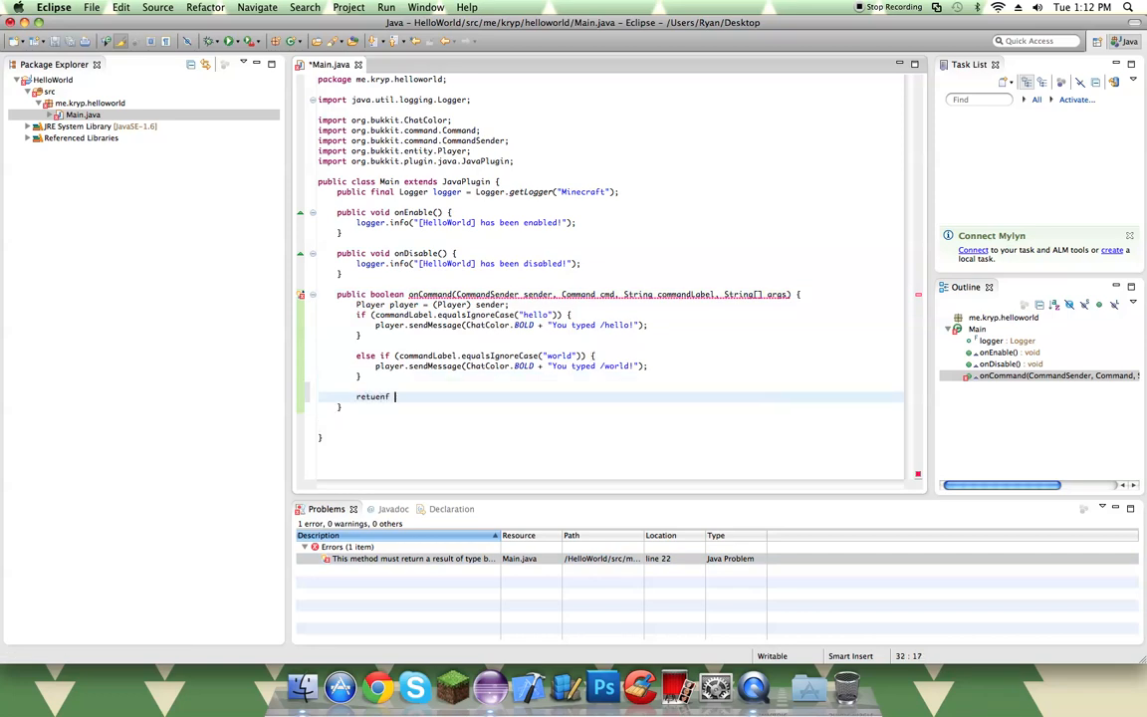
{"action": "key", "text": "BackSpace"}
{"action": "key", "text": "BackSpace"}
{"action": "key", "text": "BackSpace"}
{"action": "key", "text": "BackSpace"}
{"action": "key", "text": "BackSpace"}
{"action": "key", "text": "BackSpace"}
{"action": "type", "text": "lse'"}
{"action": "key", "text": "BackSpace"}
{"action": "type", "text": ";"}
{"action": "key", "text": "super+s"}
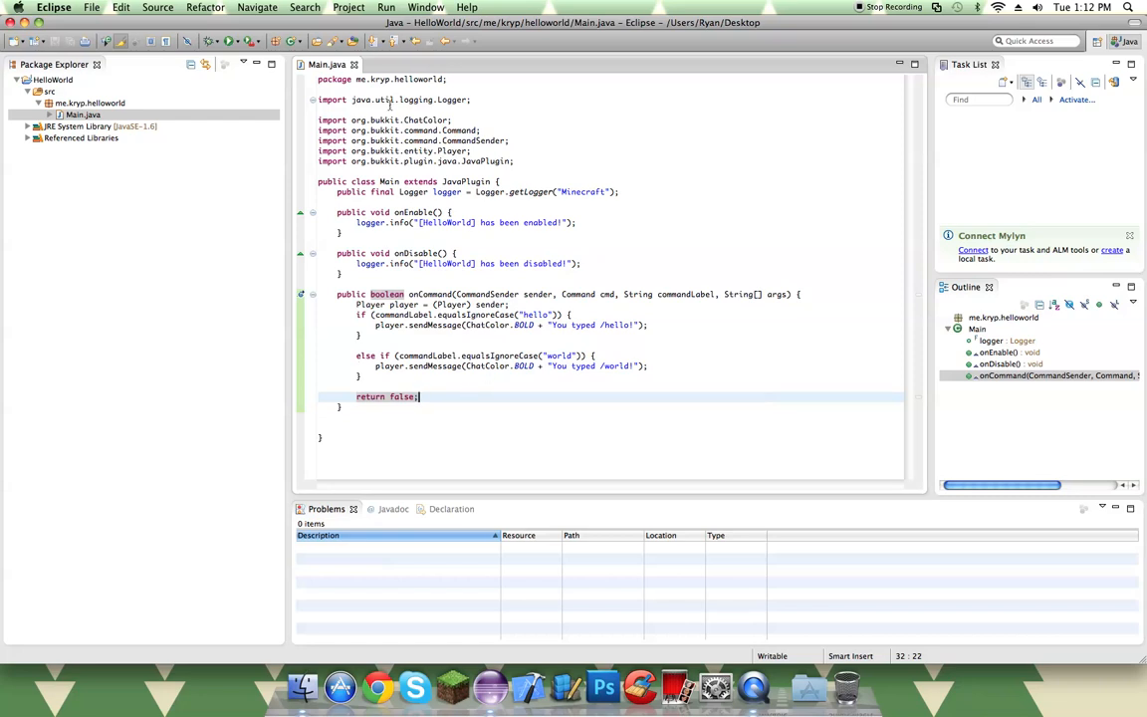
Step: Remove the blank line after the Logger import so the imports form one block, and save
{"action": "left_click", "coordinate": [488, 100]}
{"action": "key", "text": "Delete"}
{"action": "key", "text": "super+s"}
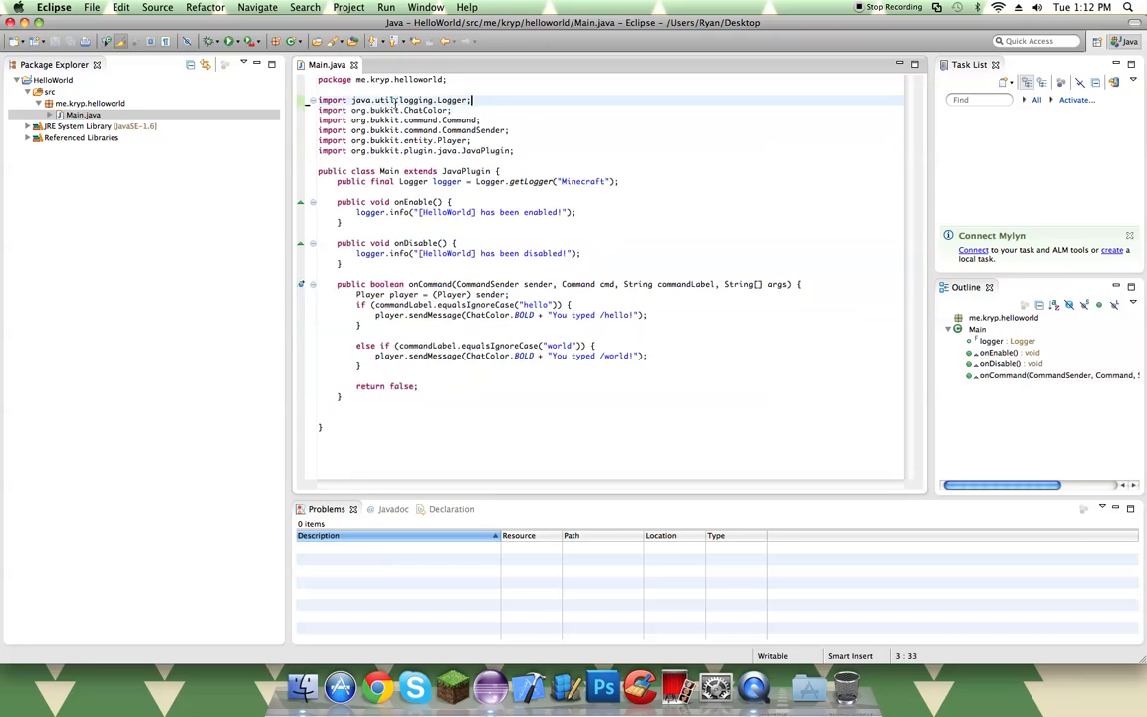
Step: Append an // In-Console comment to the onEnable logger line and save
{"action": "left_click", "coordinate": [580, 212]}
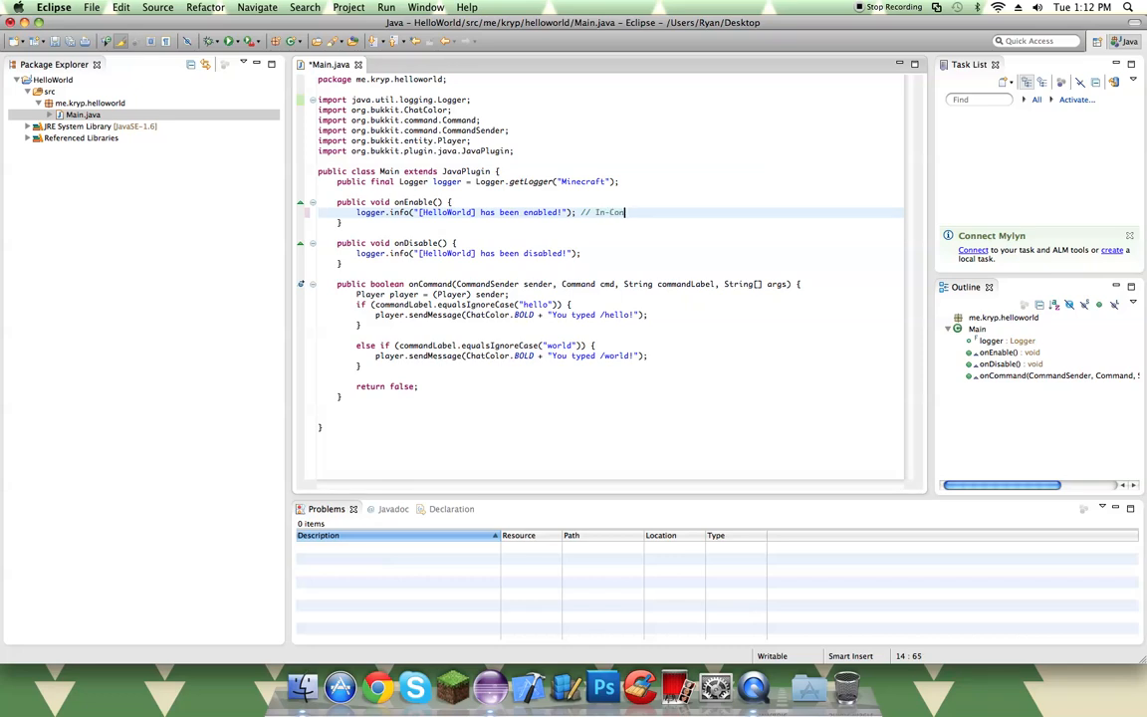
{"action": "key", "text": "super+s"}
{"action": "left_click", "coordinate": [564, 253]}
{"action": "left_click", "coordinate": [647, 253]}
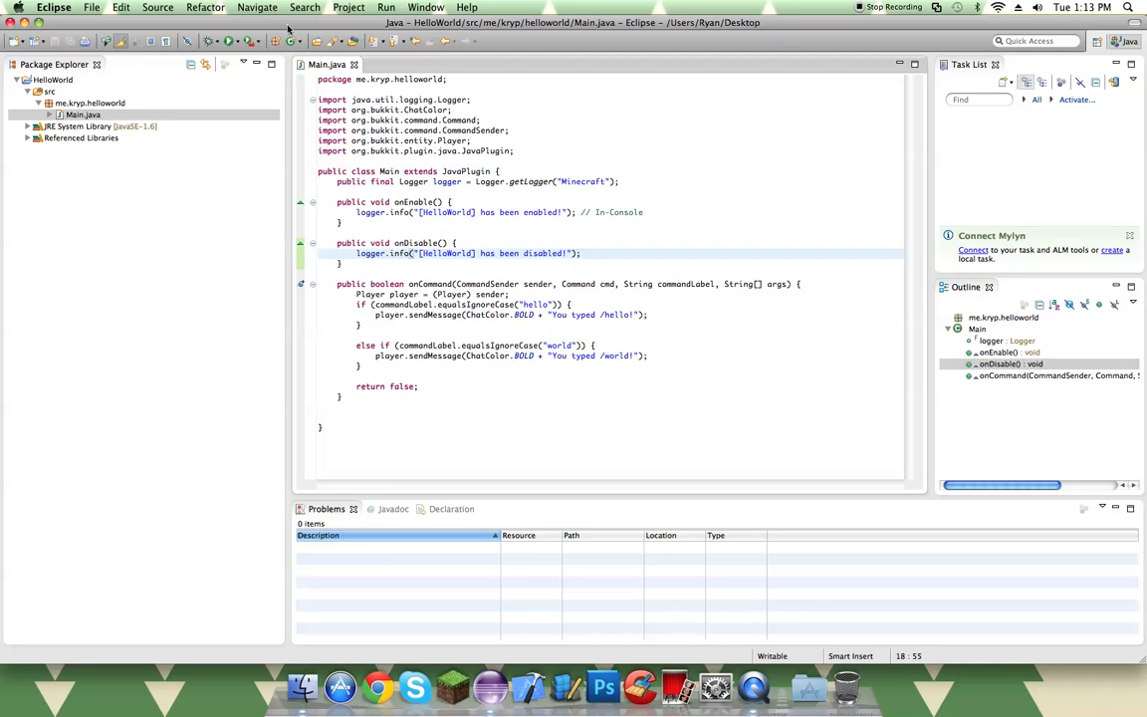
Step: Uncover plugin.yml on the desktop and bring the HelloWorld project into view
{"action": "left_click_drag", "start_coordinate": [344, 22], "coordinate": [343, 216]}
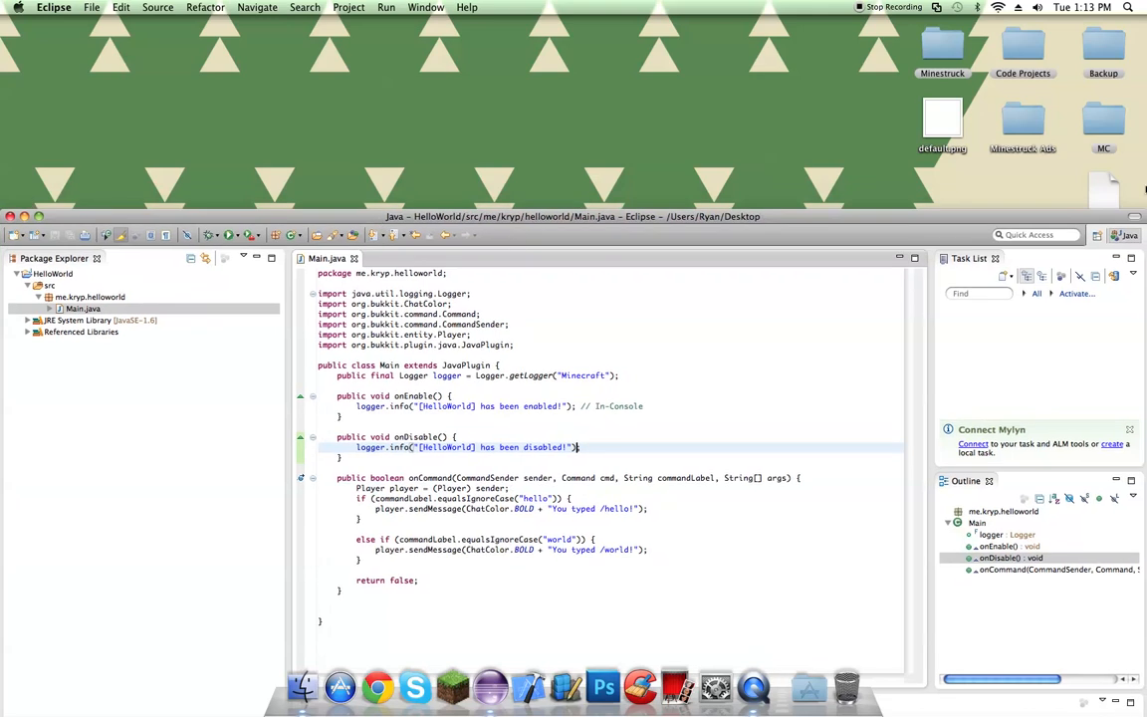
{"action": "left_click_drag", "start_coordinate": [1107, 187], "coordinate": [540, 50]}
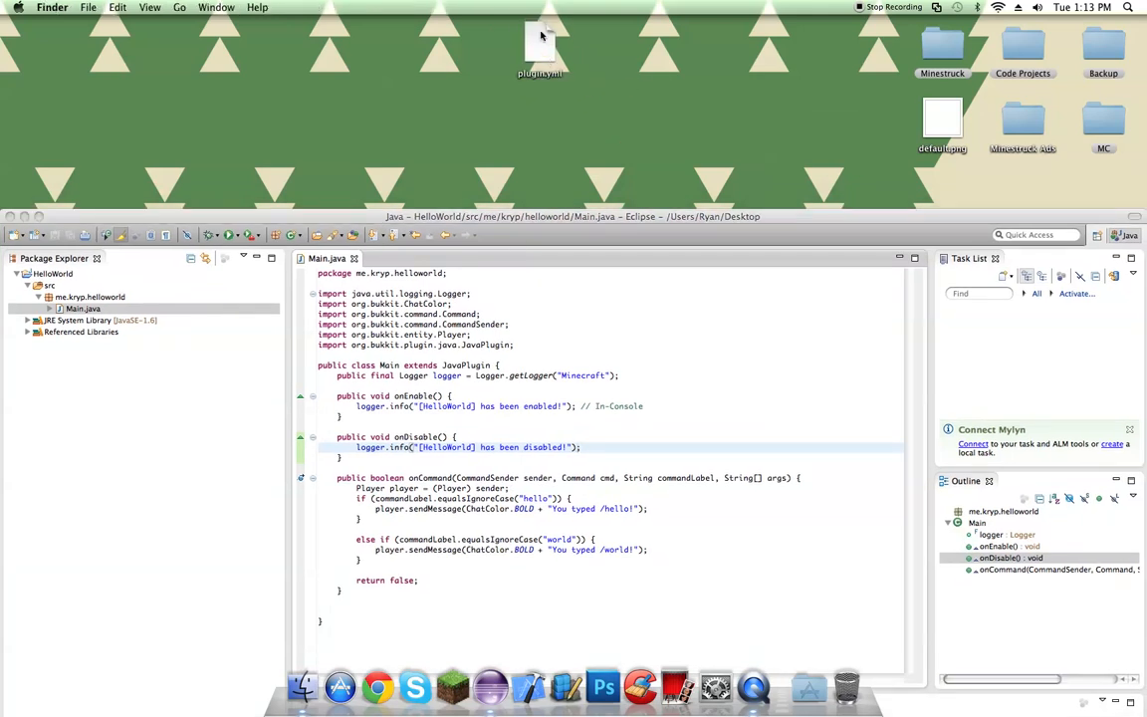
{"action": "left_click", "coordinate": [539, 44]}
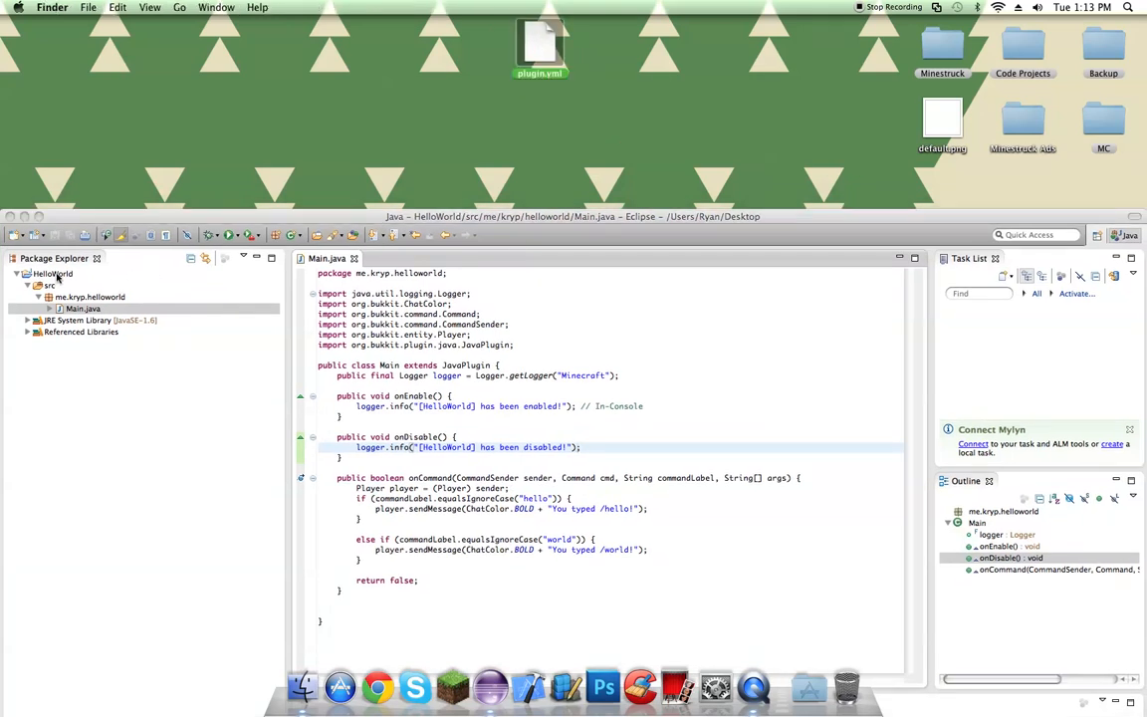
{"action": "left_click", "coordinate": [55, 267]}
{"action": "right_click", "coordinate": [54, 264]}
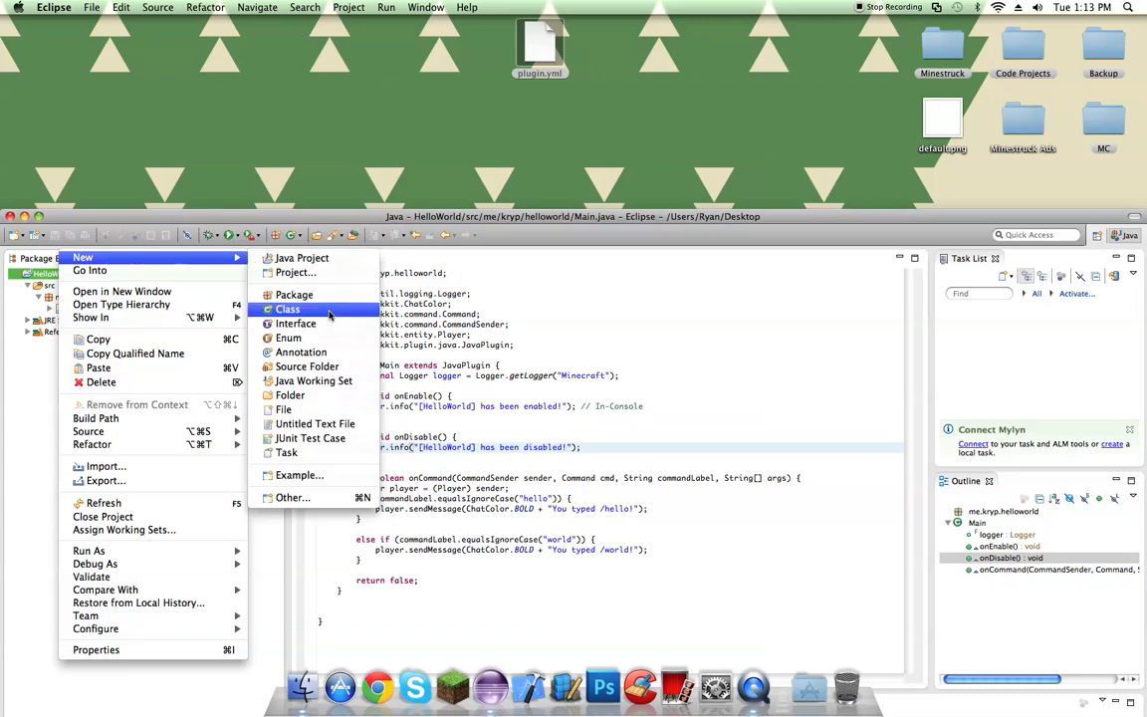
{"action": "left_click", "coordinate": [3, 430]}
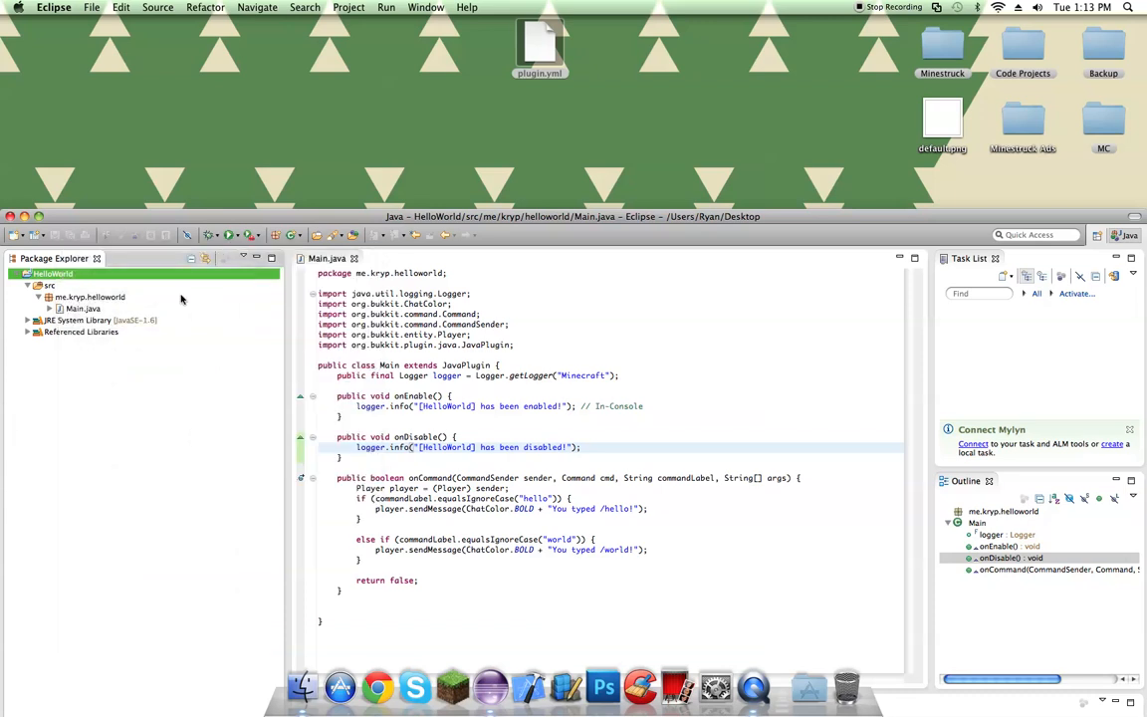
Step: Copy plugin.yml from the desktop into the HelloWorld project and maximize Eclipse
{"action": "mouse_move", "coordinate": [378, 130]}
{"action": "left_mouse_down"}
{"action": "mouse_move", "coordinate": [558, 45]}
{"action": "mouse_move", "coordinate": [207, 254]}
{"action": "mouse_move", "coordinate": [137, 272]}
{"action": "left_mouse_up"}
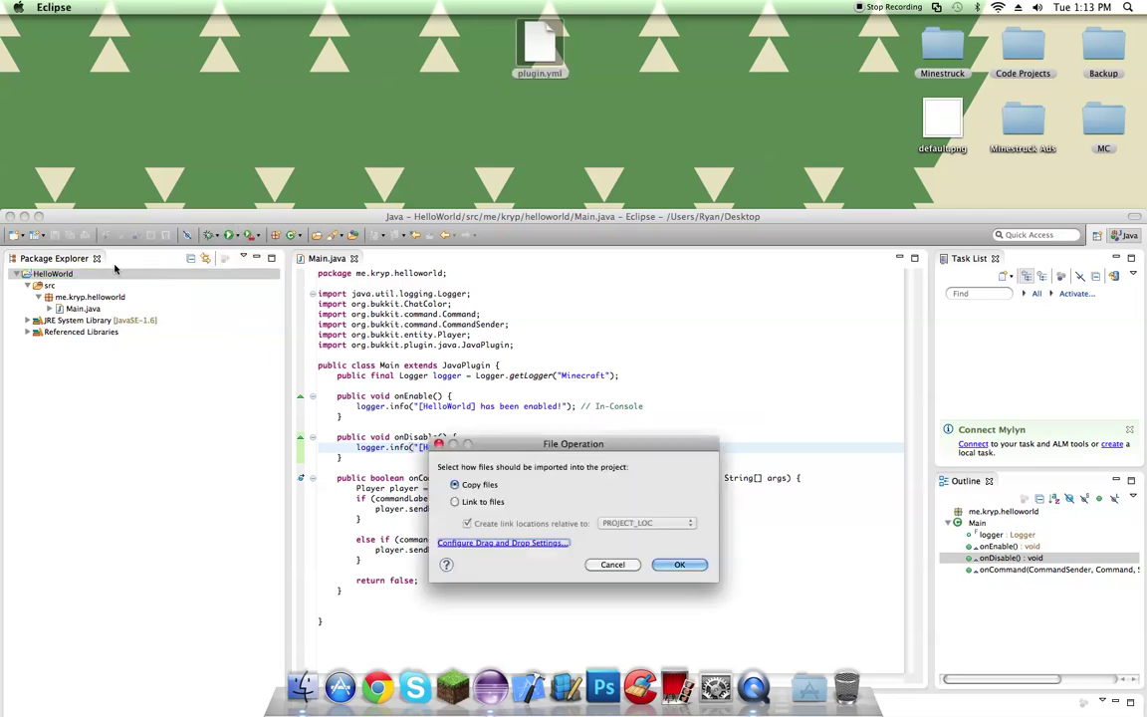
{"action": "left_click", "coordinate": [680, 565]}
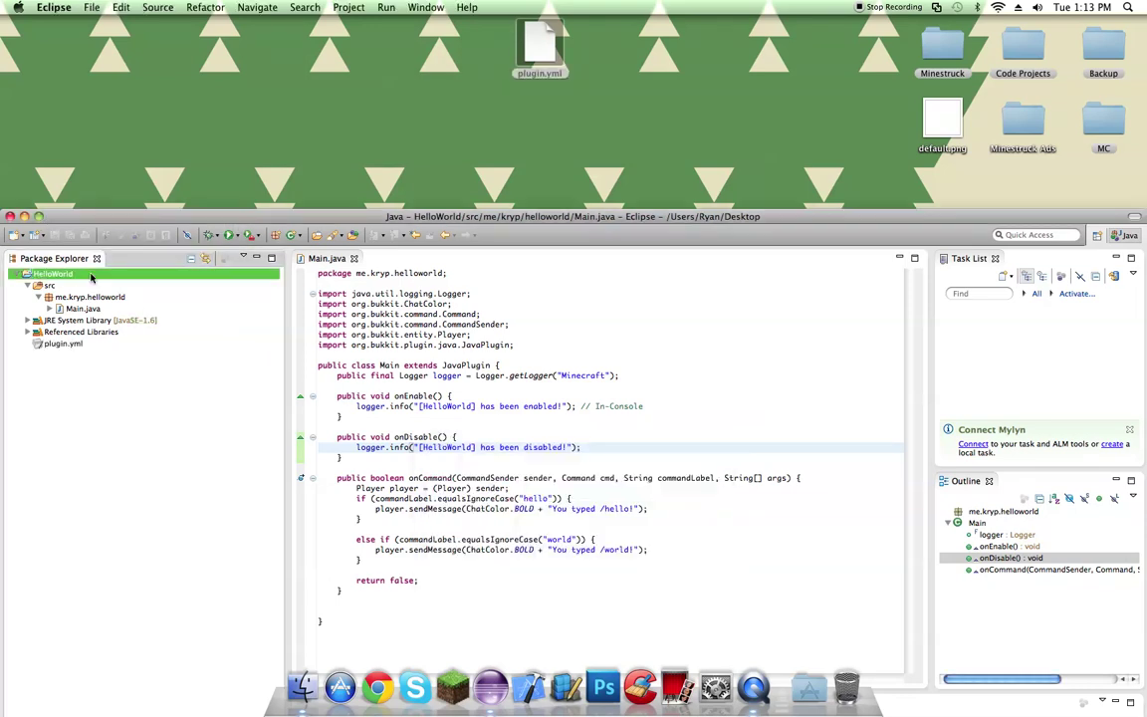
{"action": "left_click", "coordinate": [40, 217]}
{"action": "left_click", "coordinate": [60, 150]}
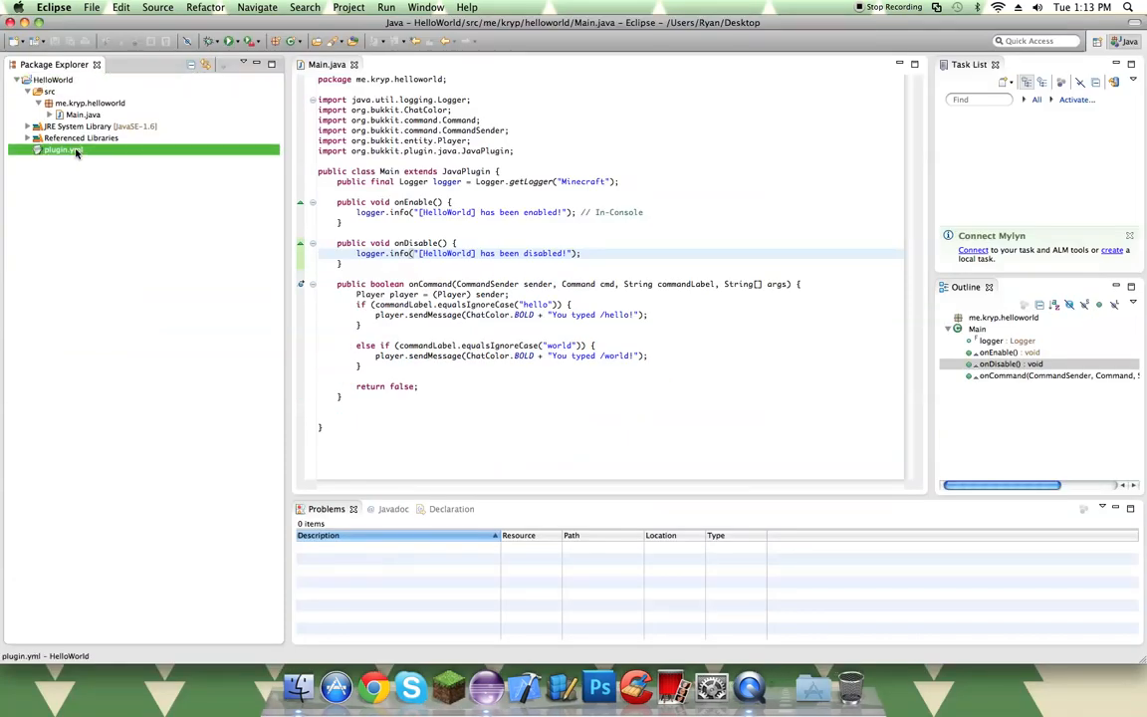
{"action": "double_click", "coordinate": [75, 151]}
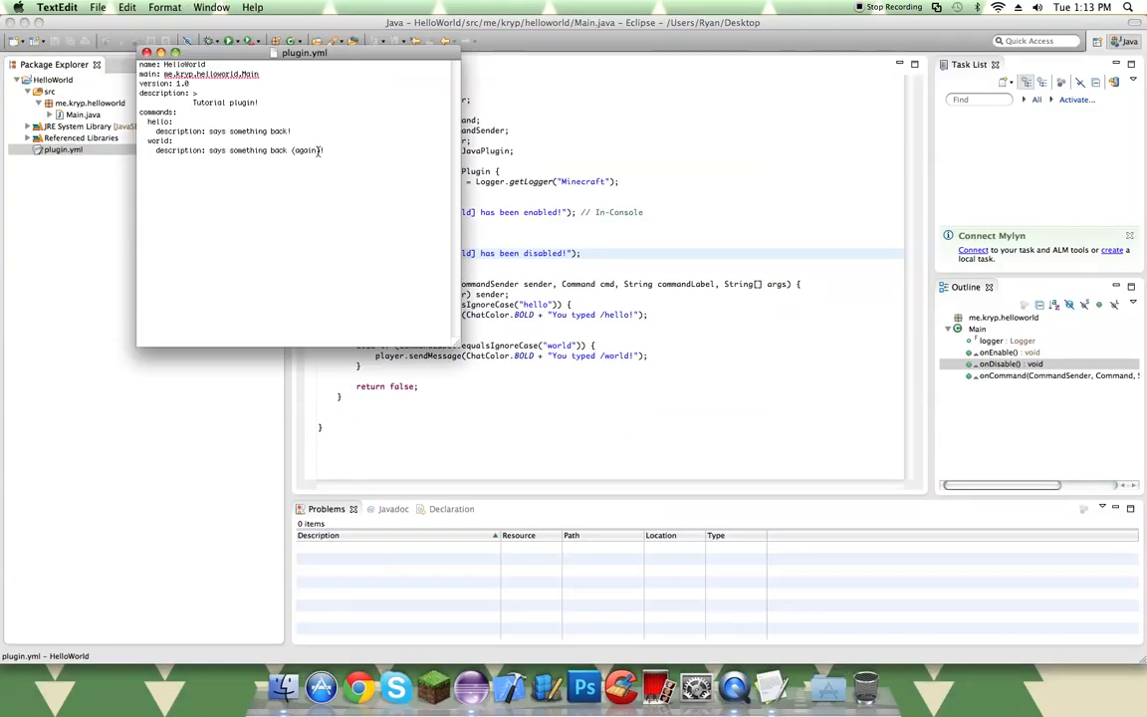
{"action": "mouse_move", "coordinate": [199, 58]}
{"action": "left_mouse_down"}
{"action": "mouse_move", "coordinate": [357, 107]}
{"action": "mouse_move", "coordinate": [321, 114]}
{"action": "left_mouse_up"}
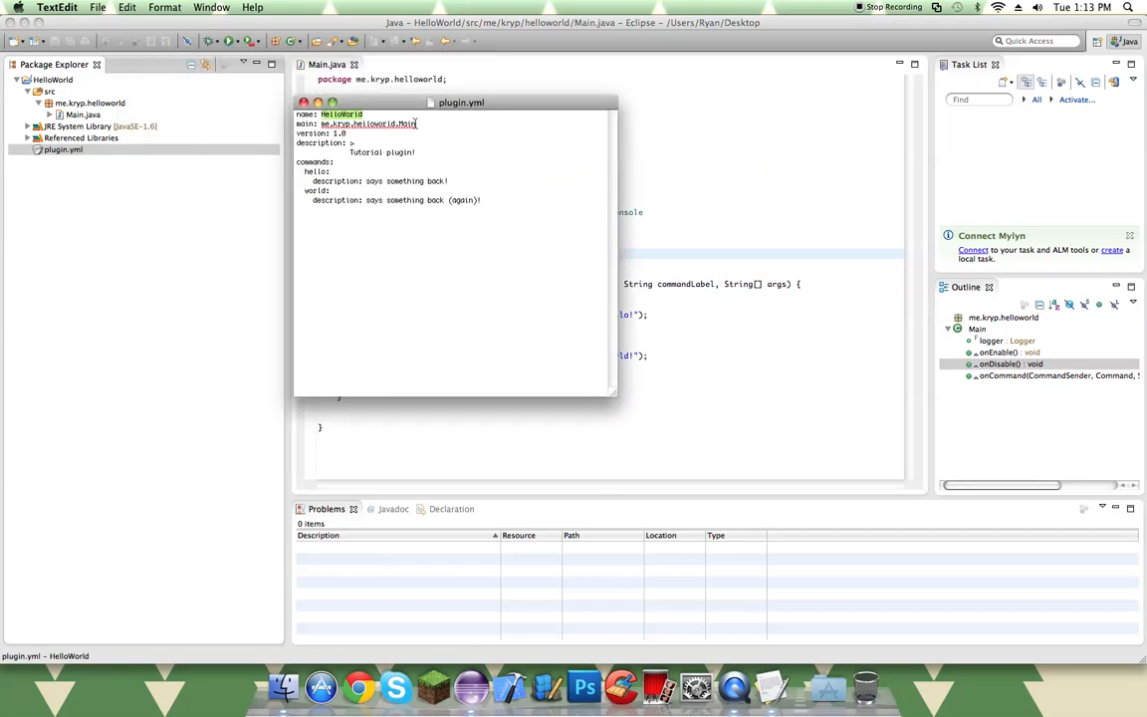
{"action": "left_click_drag", "start_coordinate": [417, 123], "coordinate": [322, 125]}
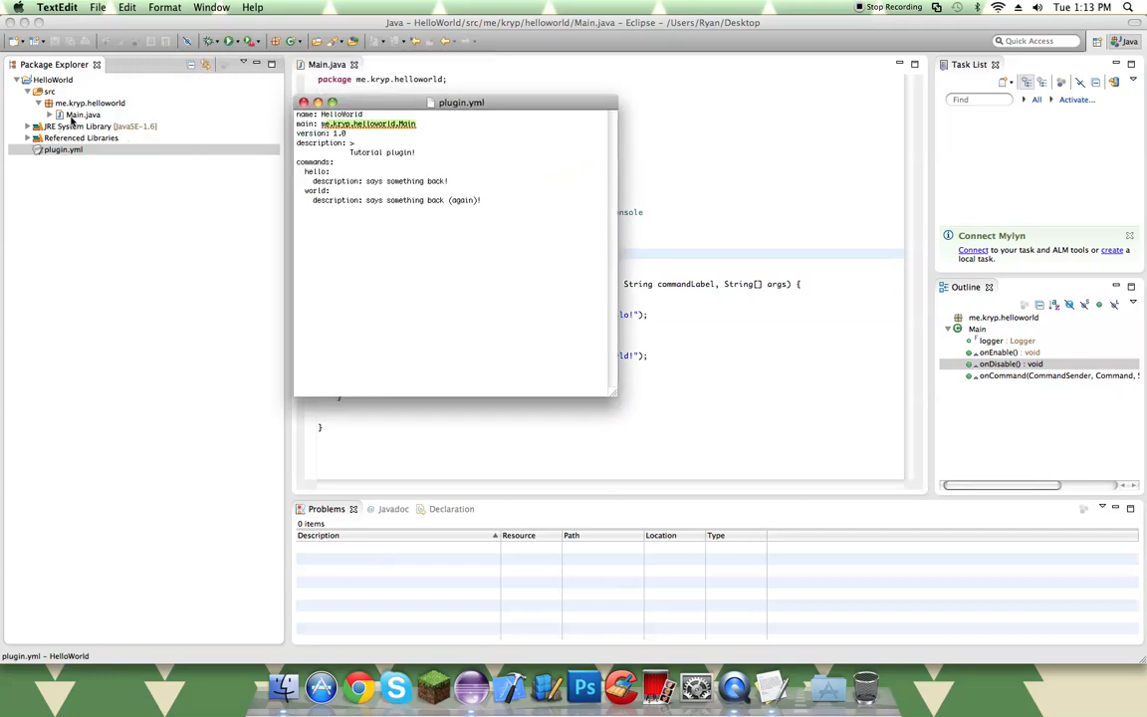
{"action": "left_click", "coordinate": [79, 115]}
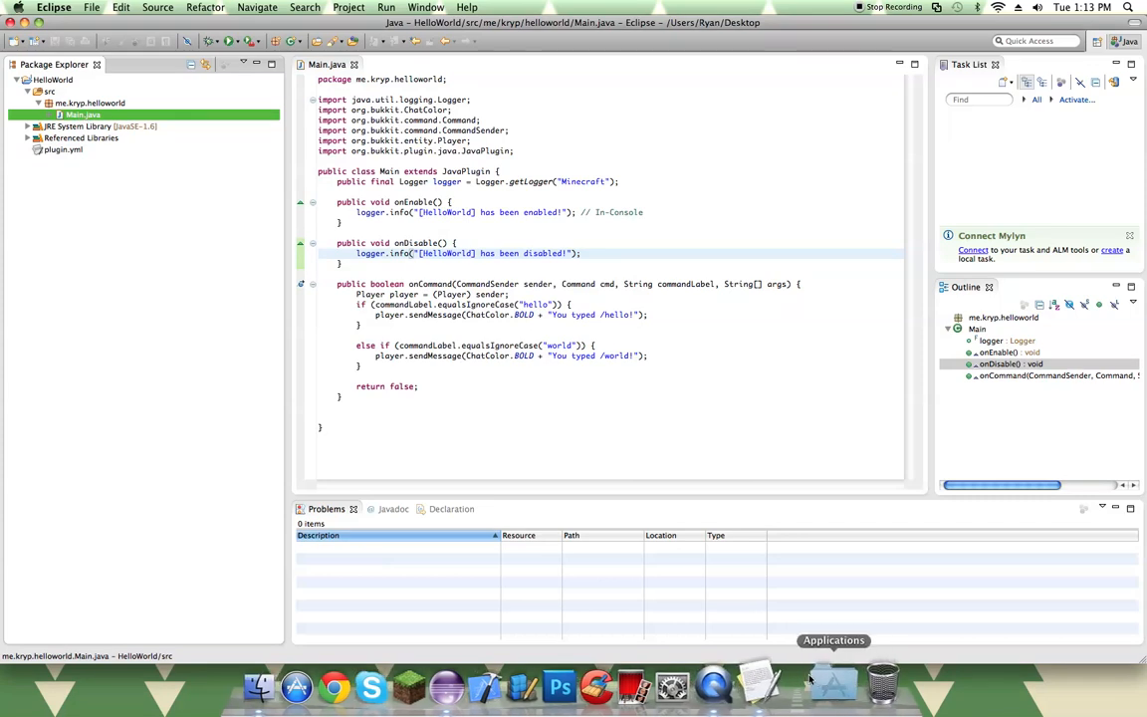
{"action": "left_click", "coordinate": [765, 686]}
{"action": "left_click", "coordinate": [346, 133]}
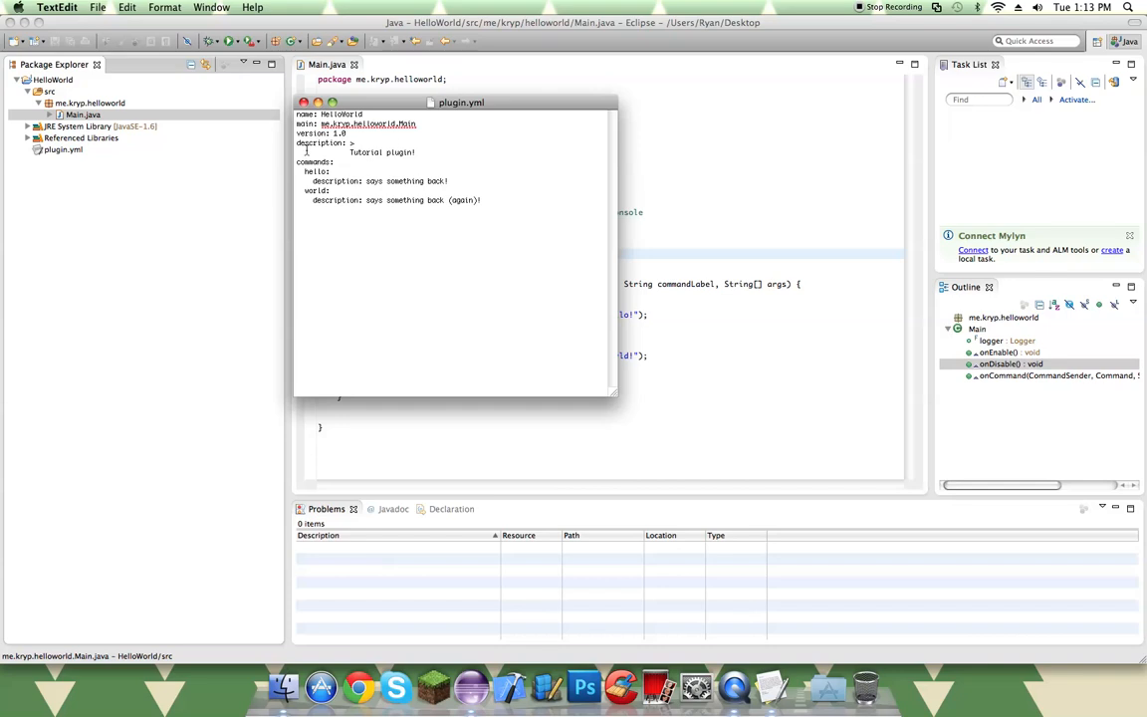
{"action": "double_click", "coordinate": [405, 180]}
{"action": "left_click", "coordinate": [450, 182]}
{"action": "left_click_drag", "start_coordinate": [354, 105], "coordinate": [319, 105]}
{"action": "key", "text": "super+a"}
{"action": "left_click", "coordinate": [376, 246]}
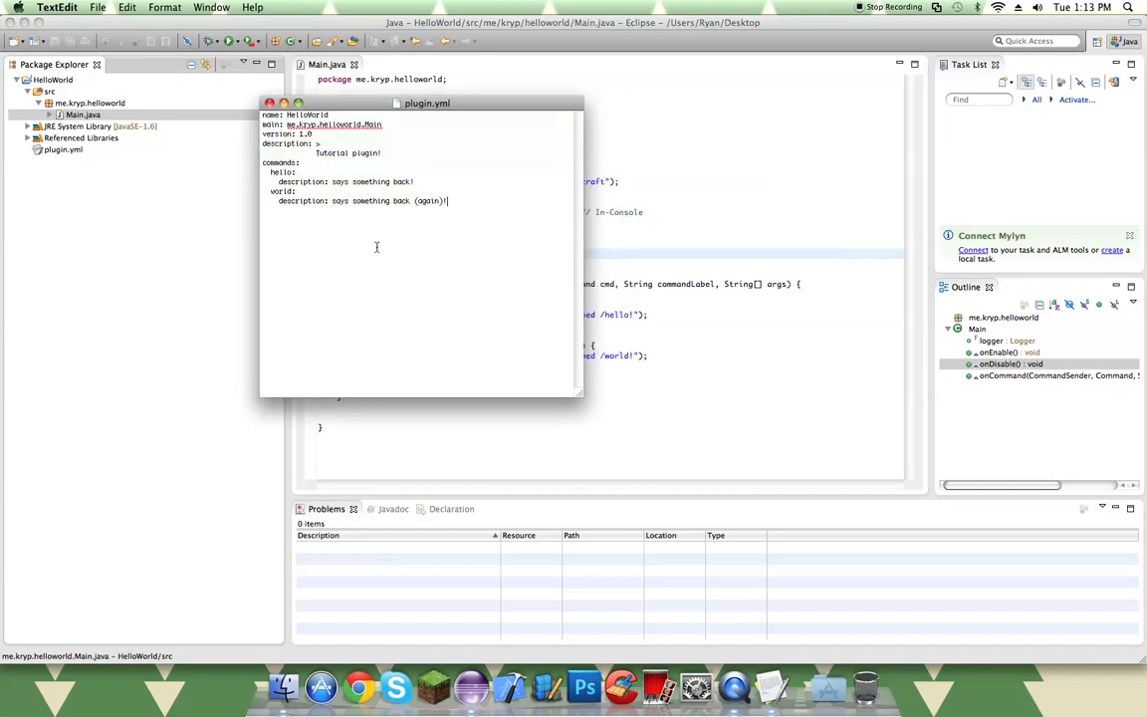
Step: Return to Eclipse and refresh the HelloWorld project so it picks up plugin.yml
{"action": "key", "text": "super+Tab"}
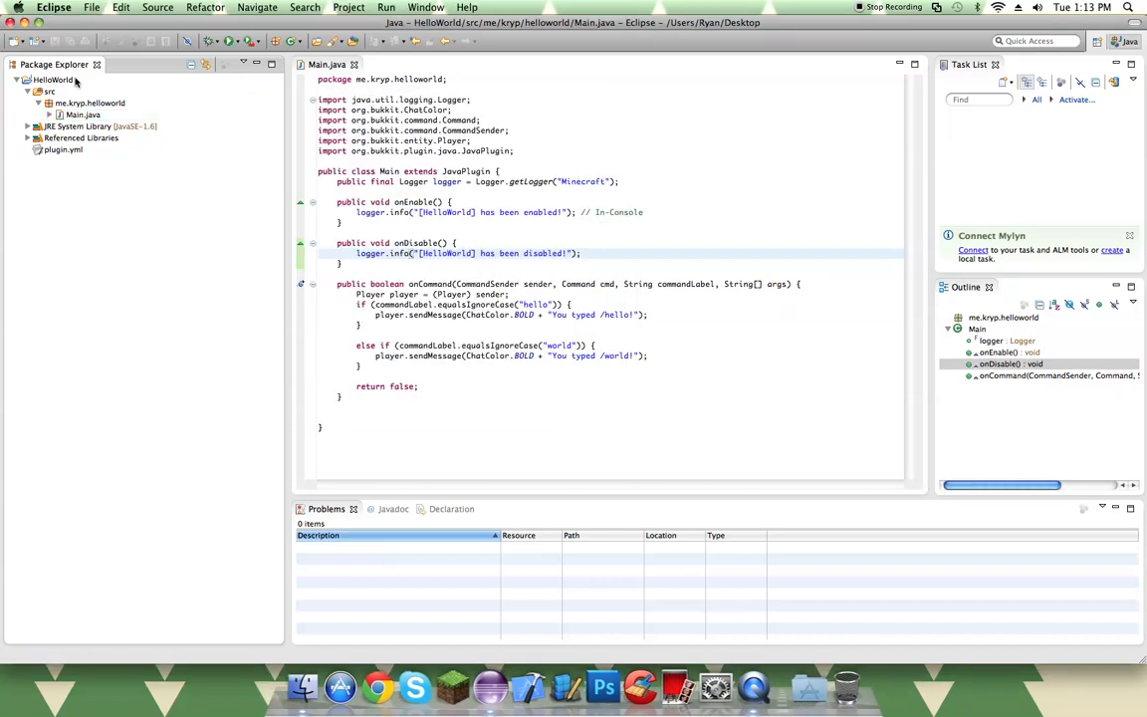
{"action": "left_click", "coordinate": [54, 80]}
{"action": "right_click", "coordinate": [59, 149]}
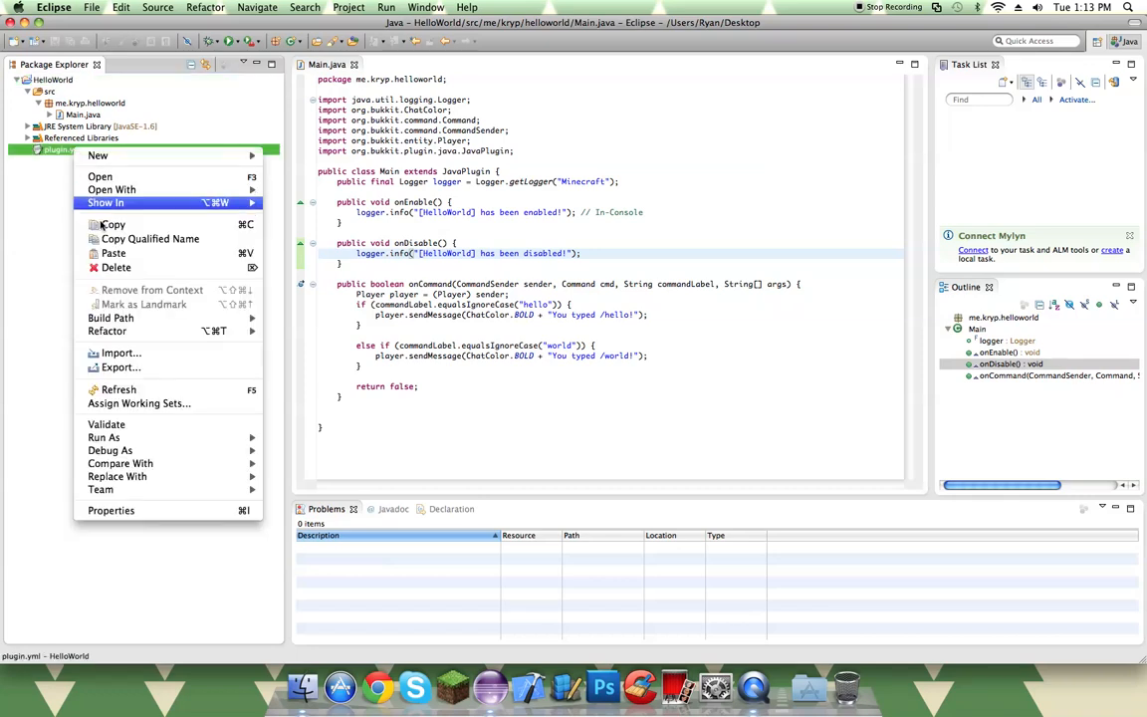
{"action": "left_click", "coordinate": [119, 389]}
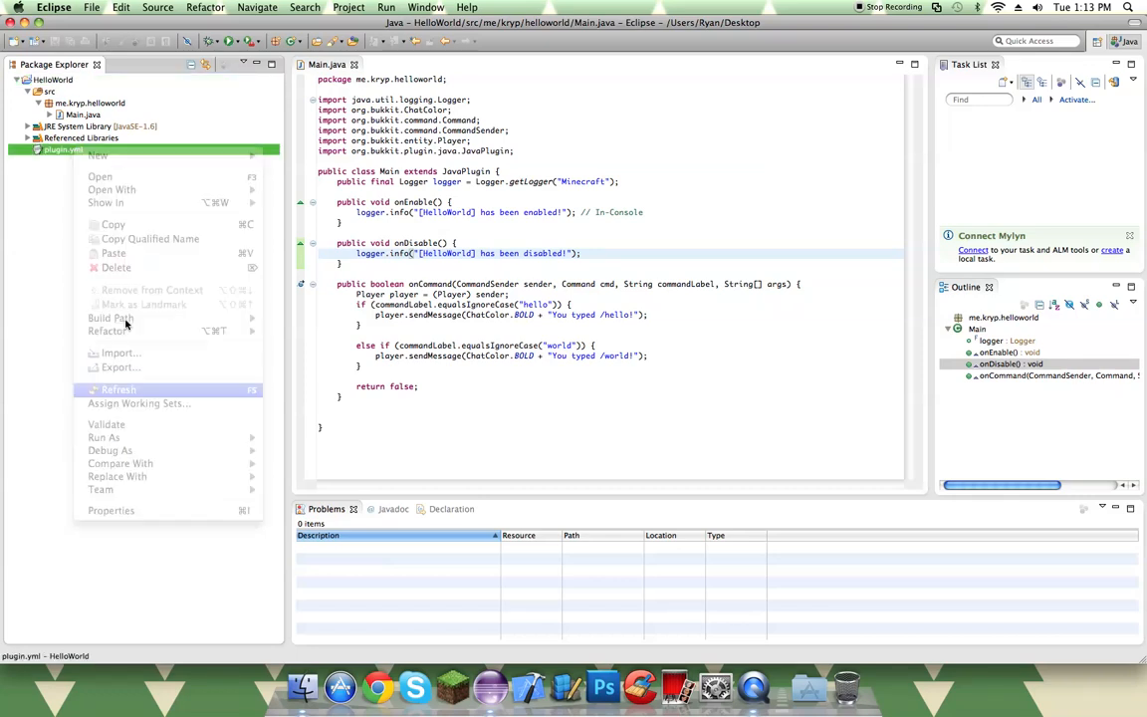
{"action": "left_click", "coordinate": [54, 80]}
{"action": "right_click", "coordinate": [55, 79]}
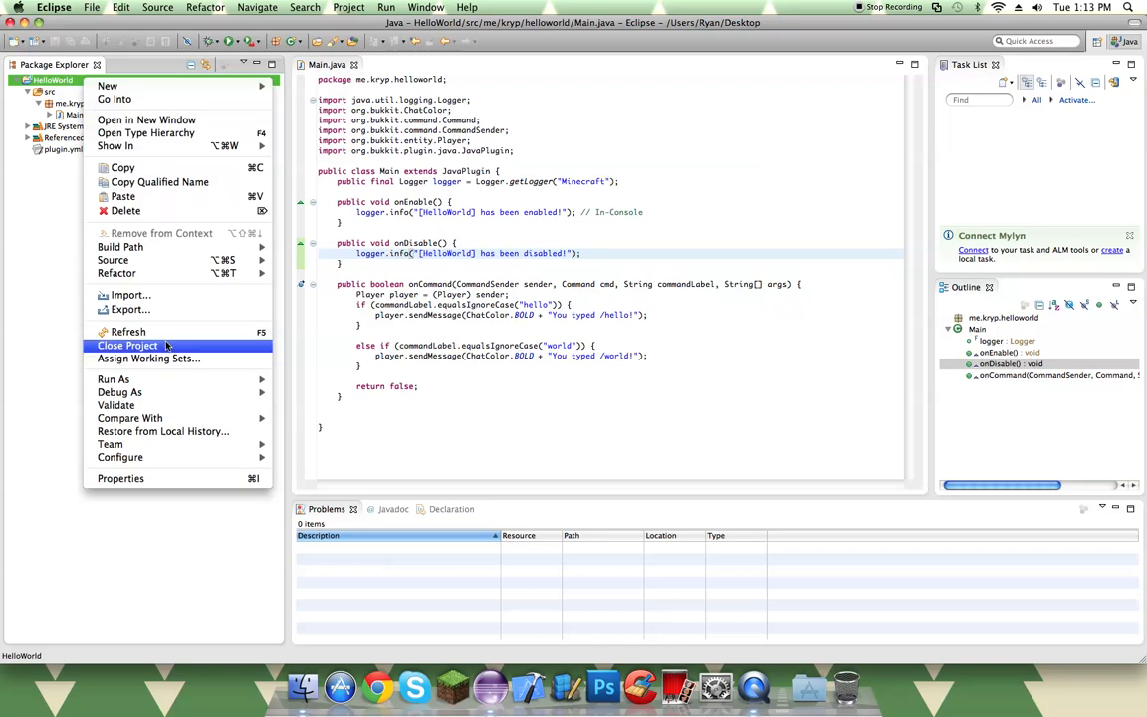
{"action": "left_click", "coordinate": [145, 322]}
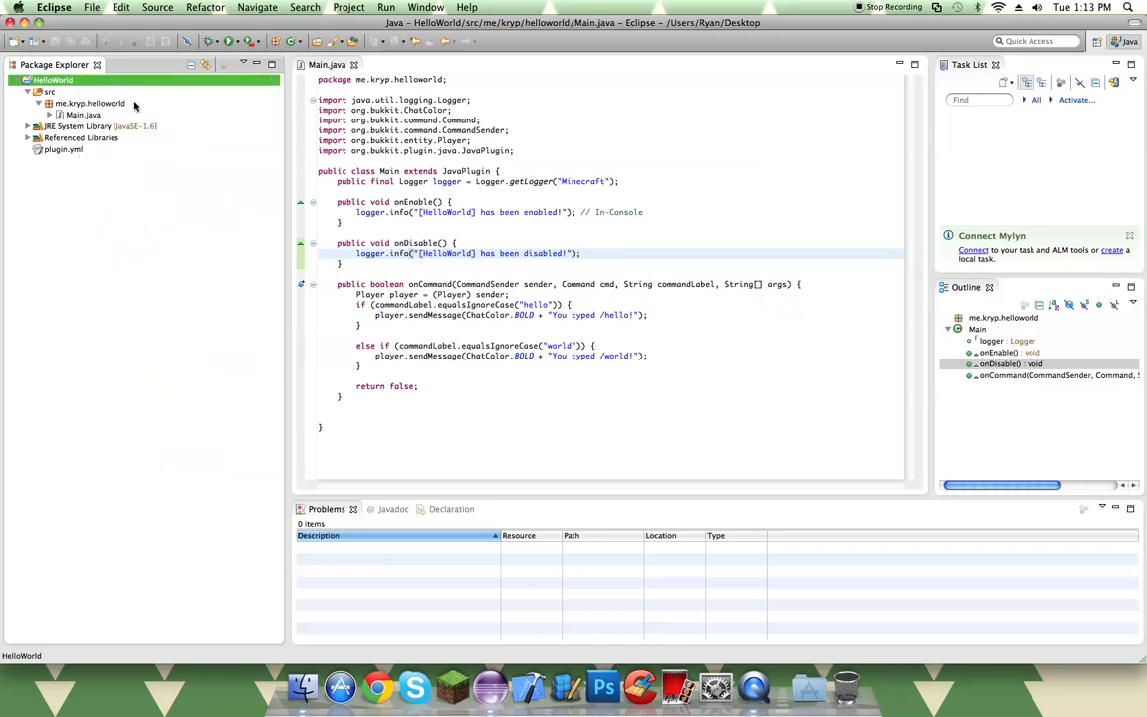
Step: Start a Java JAR file export of the HelloWorld project
{"action": "left_click", "coordinate": [92, 7]}
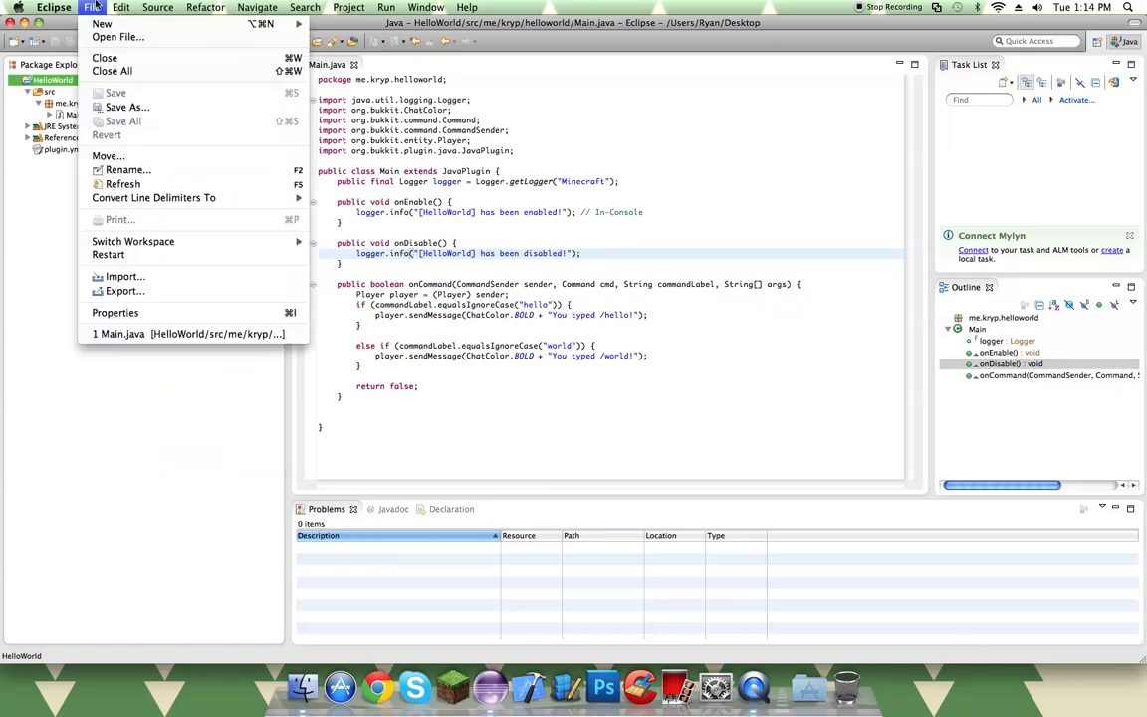
{"action": "left_click", "coordinate": [137, 269]}
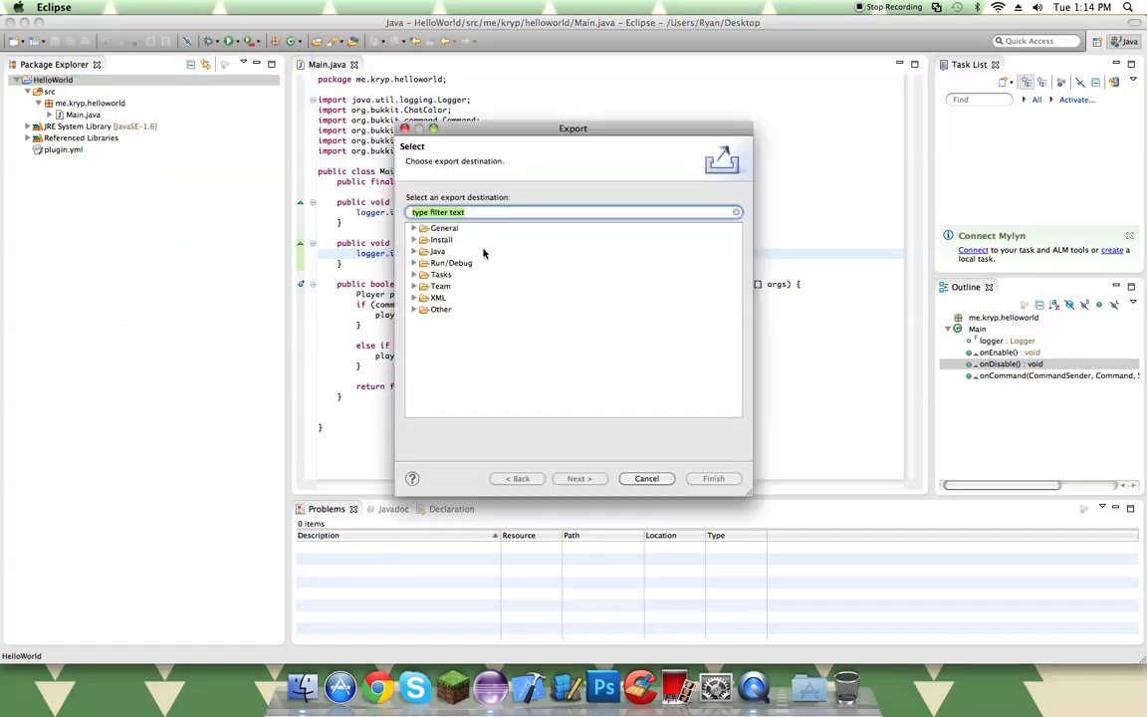
{"action": "left_click", "coordinate": [438, 251]}
{"action": "left_click", "coordinate": [415, 251]}
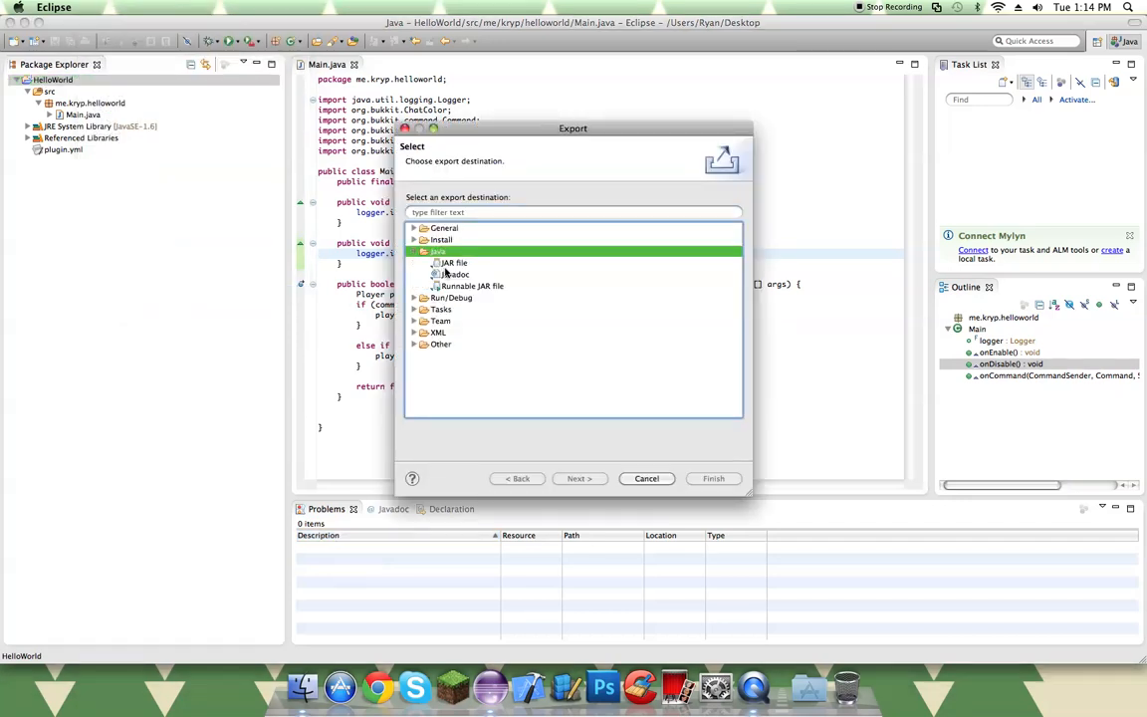
{"action": "left_click", "coordinate": [453, 263]}
{"action": "left_click", "coordinate": [582, 479]}
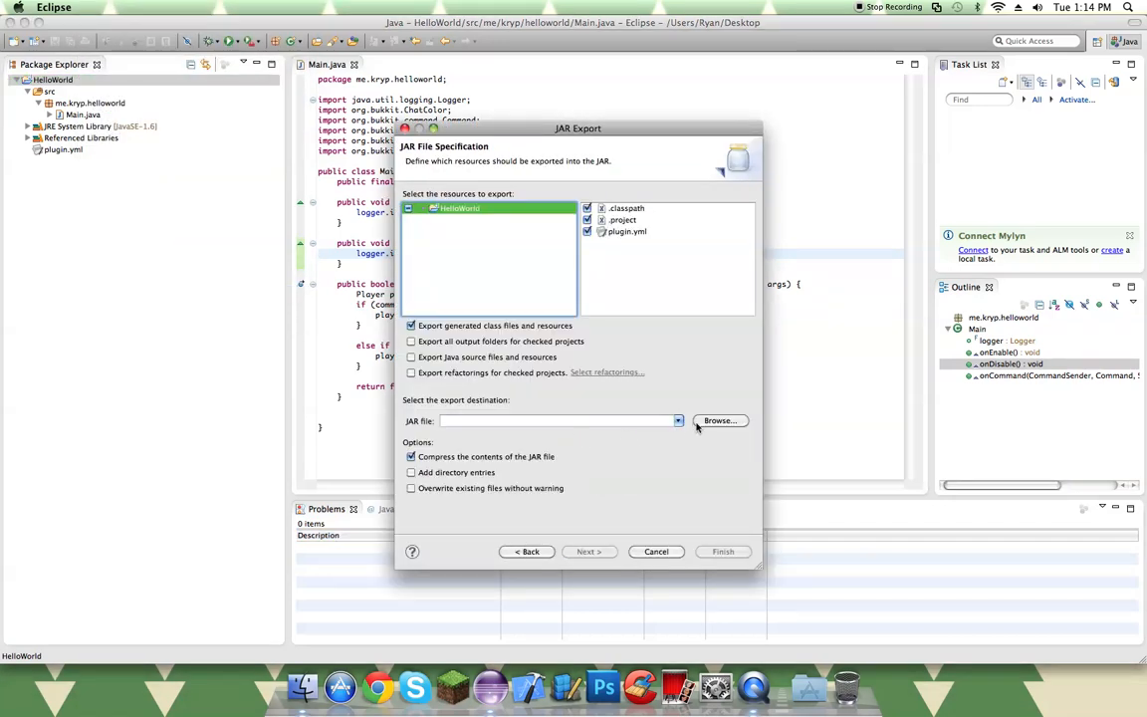
Step: Export to the Desktop as HelloWorld.jar with plugin.yml included
{"action": "left_click", "coordinate": [720, 421]}
{"action": "left_click", "coordinate": [572, 205]}
{"action": "left_click", "coordinate": [538, 283]}
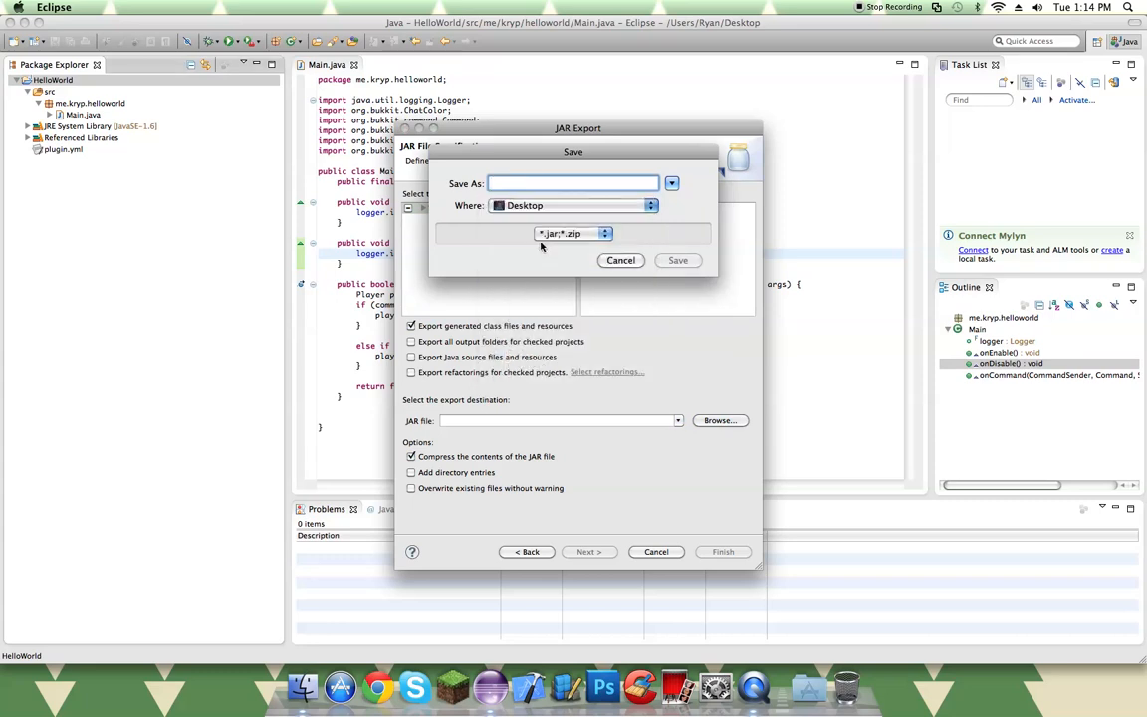
{"action": "type", "text": "Hel"}
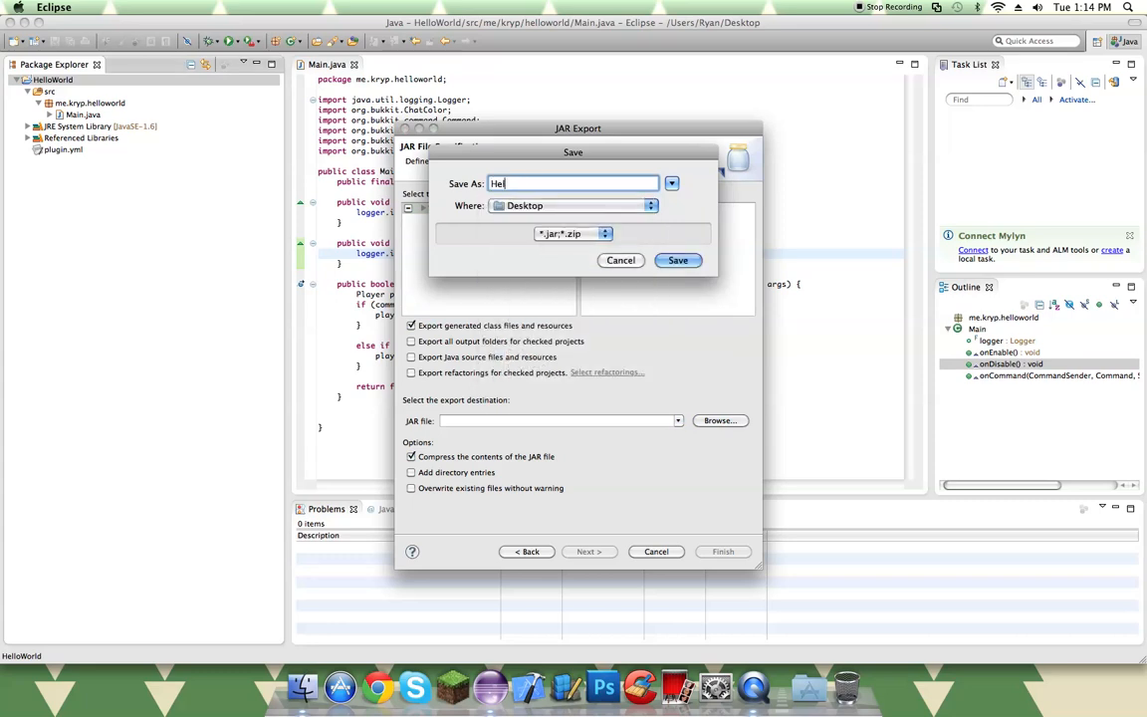
{"action": "type", "text": "loWorld.jar"}
{"action": "key", "text": "Return"}
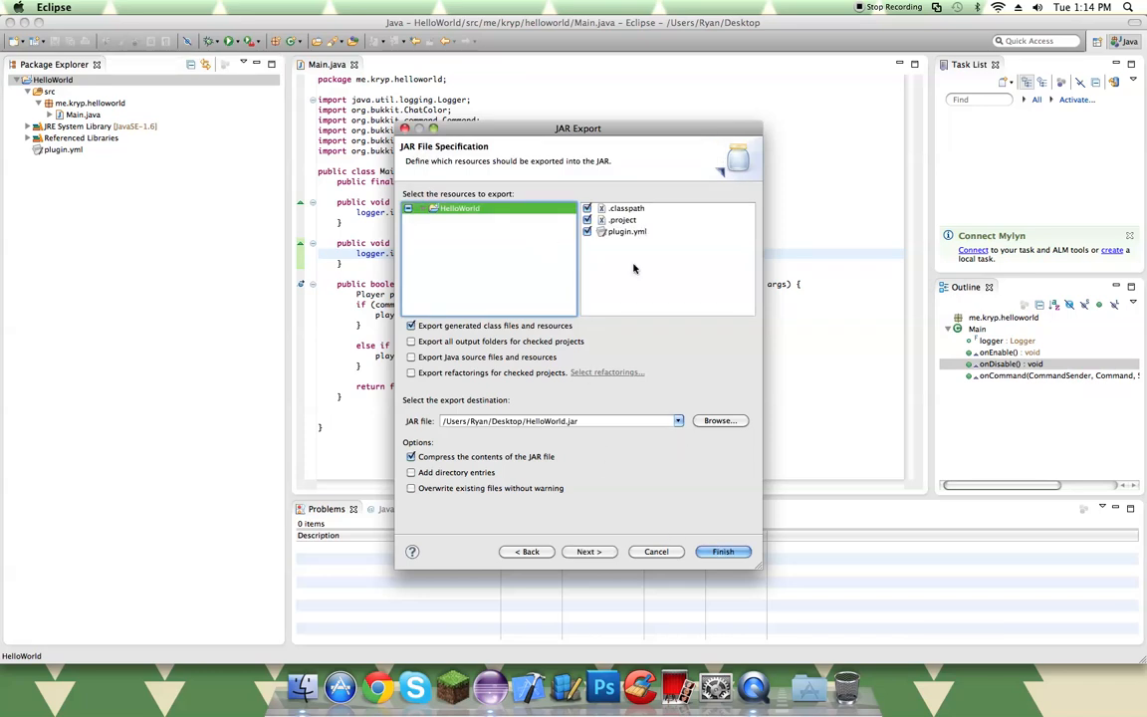
{"action": "left_click", "coordinate": [625, 208]}
{"action": "left_click", "coordinate": [630, 232]}
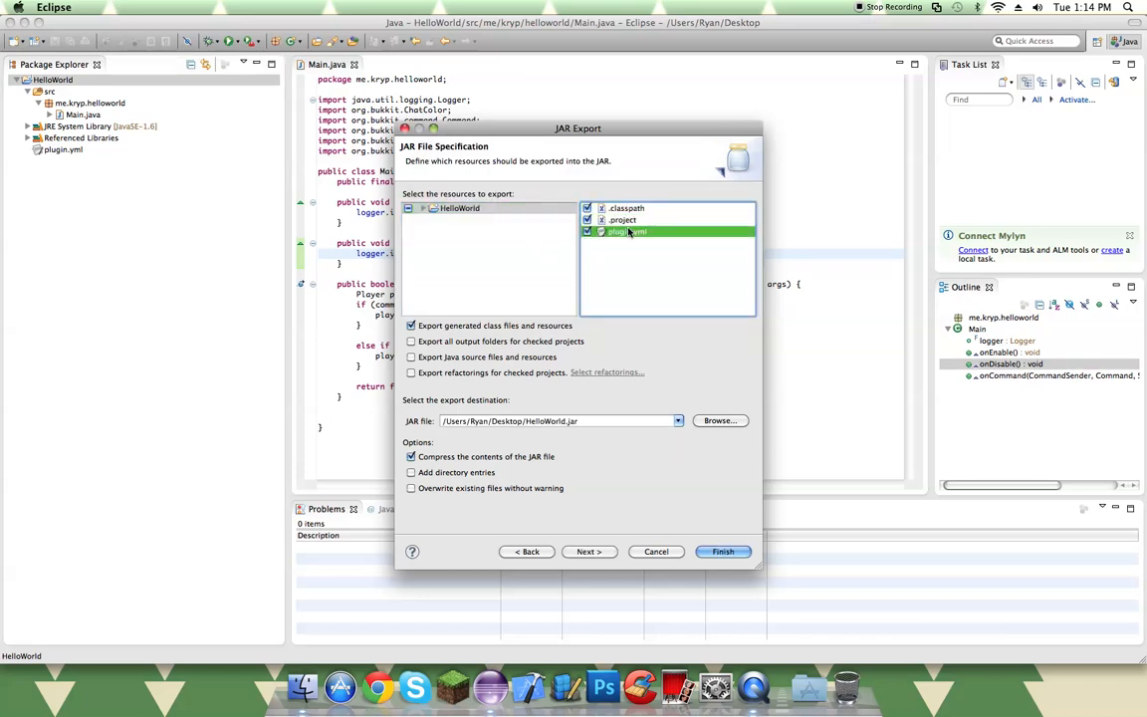
{"action": "left_click", "coordinate": [723, 550]}
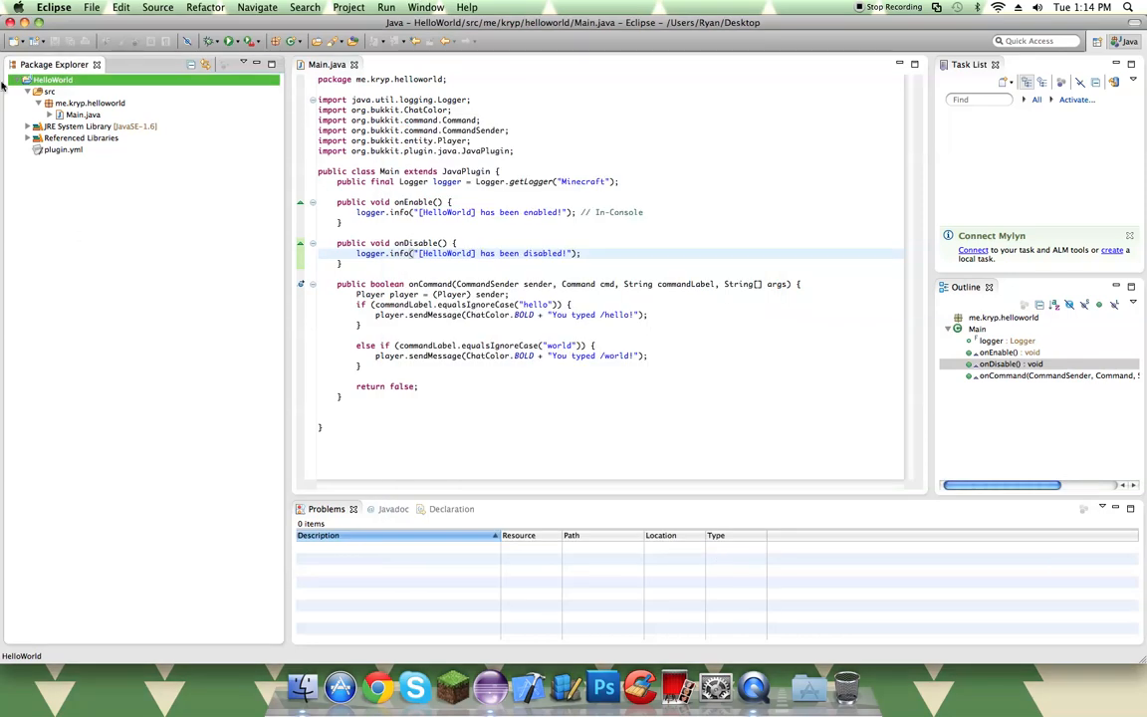
Step: Hide Eclipse and move HelloWorld.jar away from the desktop's icon column
{"action": "left_click", "coordinate": [24, 22]}
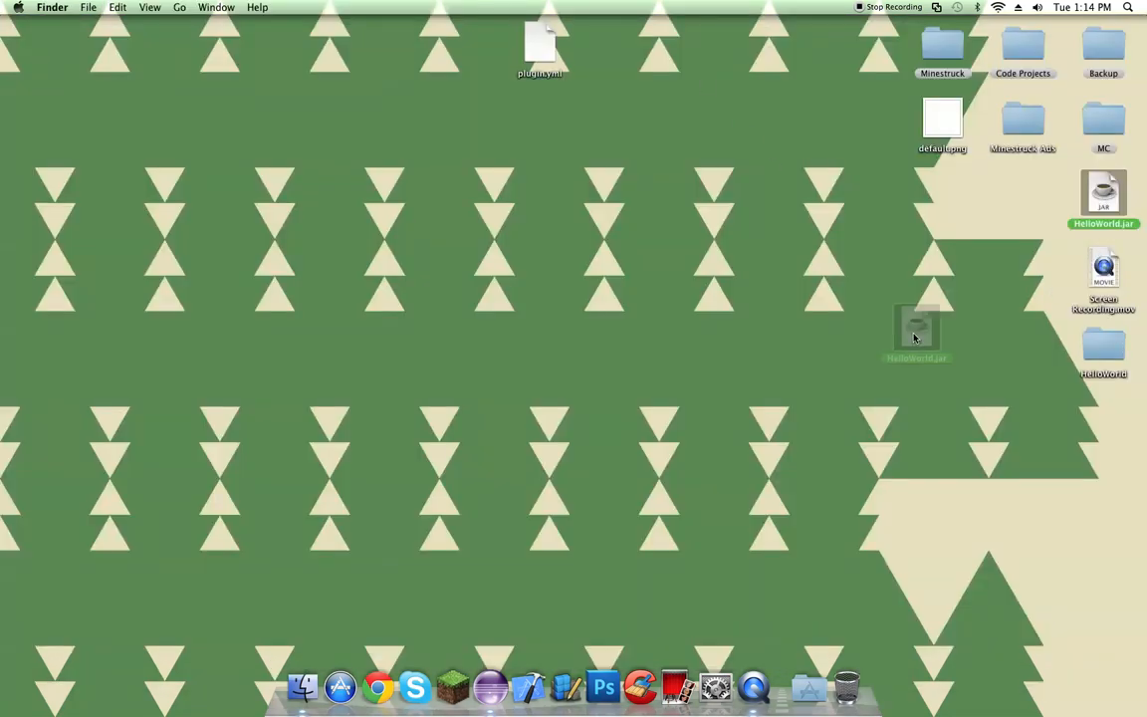
{"action": "left_click_drag", "start_coordinate": [1103, 204], "coordinate": [946, 343]}
{"action": "left_click", "coordinate": [848, 306]}
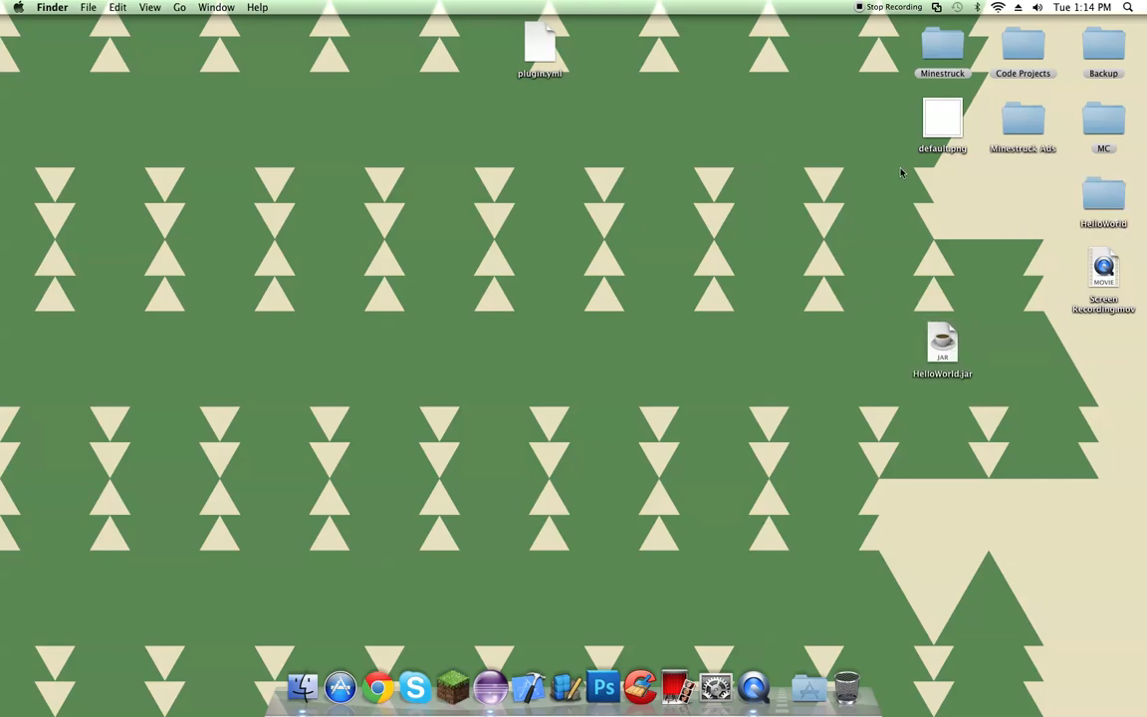
Step: Start the Minestruck server from its launch.command script and show its console
{"action": "double_click", "coordinate": [941, 45]}
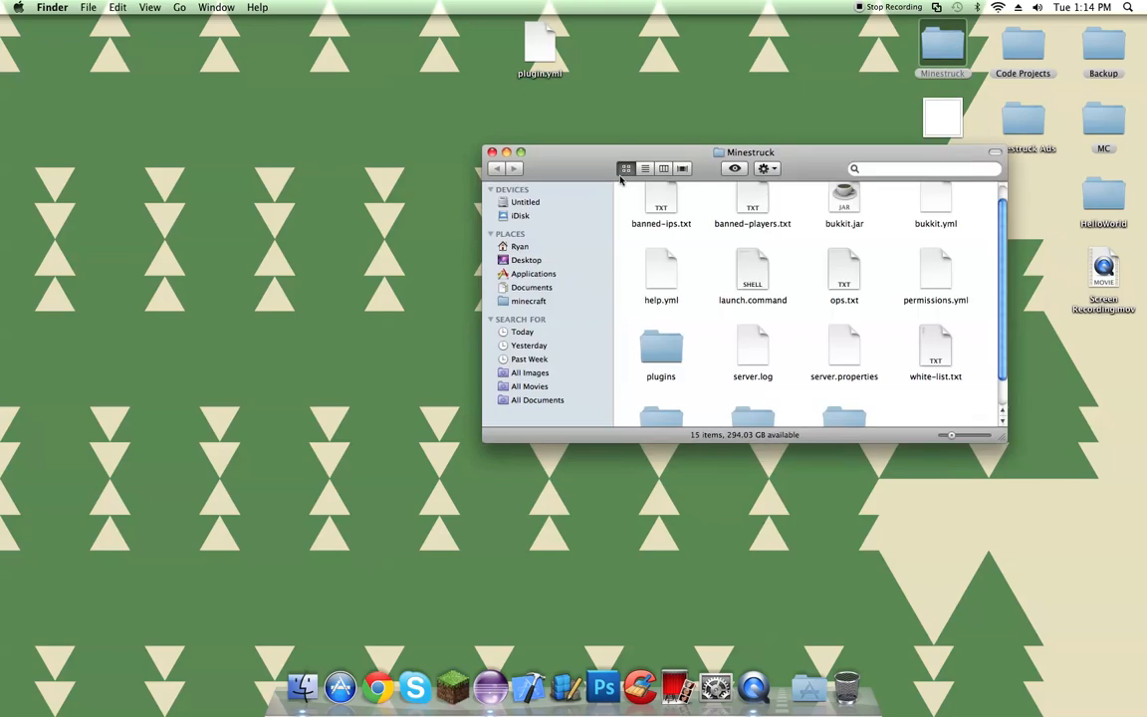
{"action": "double_click", "coordinate": [752, 279]}
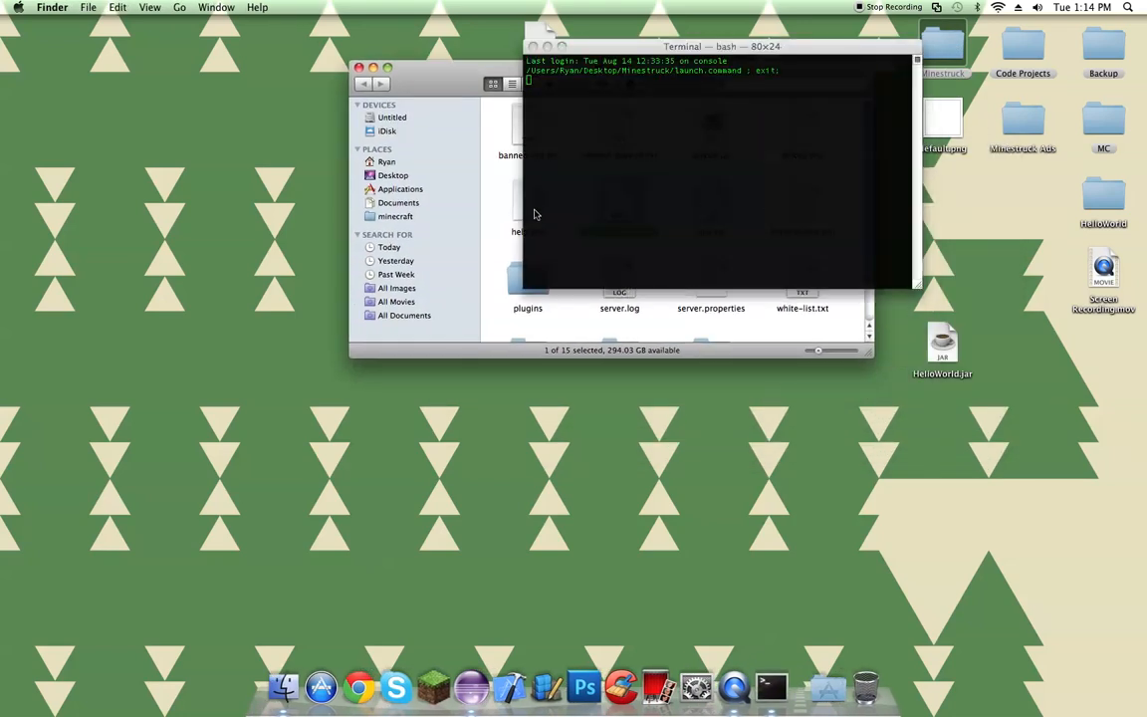
{"action": "left_click", "coordinate": [518, 64]}
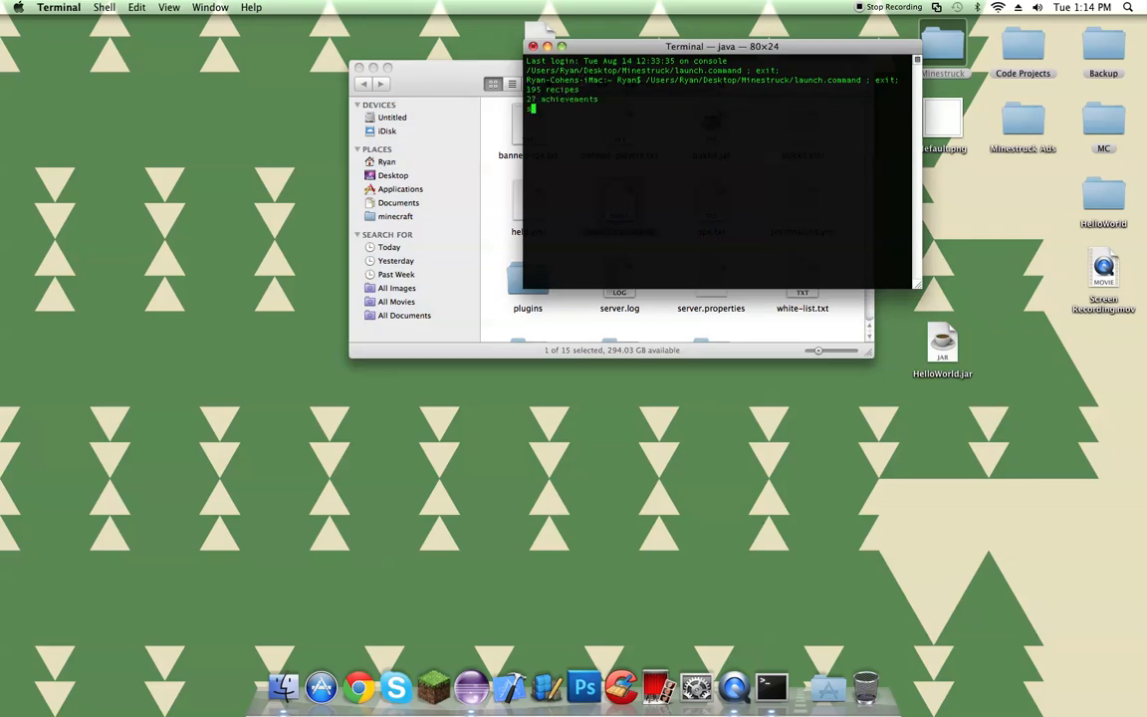
{"action": "type", "text": "stop"}
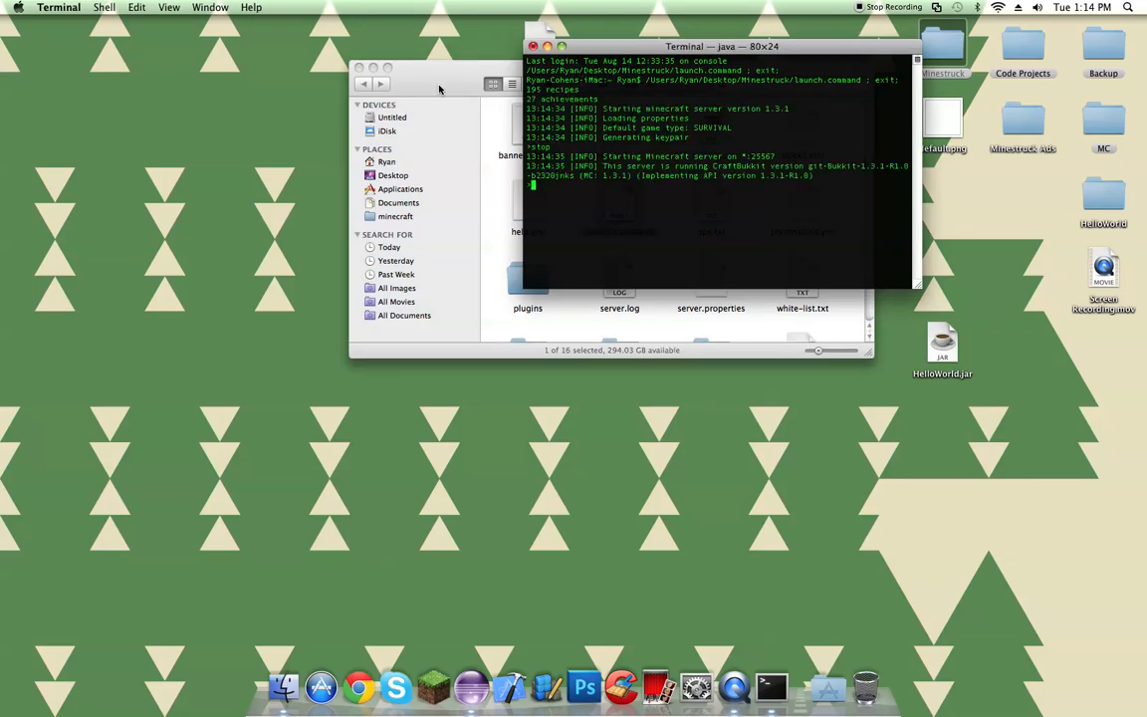
Step: Copy HelloWorld.jar into the server's plugins folder and verify it there
{"action": "left_click_drag", "start_coordinate": [398, 67], "coordinate": [269, 89]}
{"action": "scroll", "coordinate": [418, 229], "scroll_direction": "down", "scroll_amount": 3}
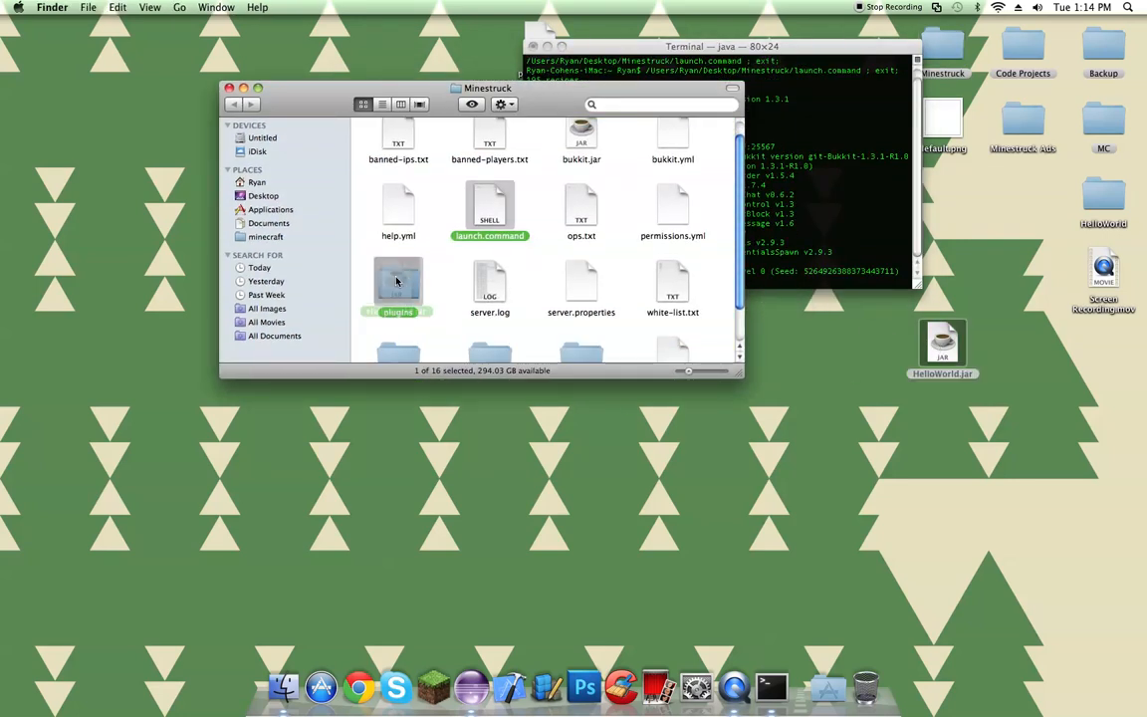
{"action": "scroll", "coordinate": [399, 259], "scroll_direction": "down", "scroll_amount": 3}
{"action": "double_click", "coordinate": [396, 259]}
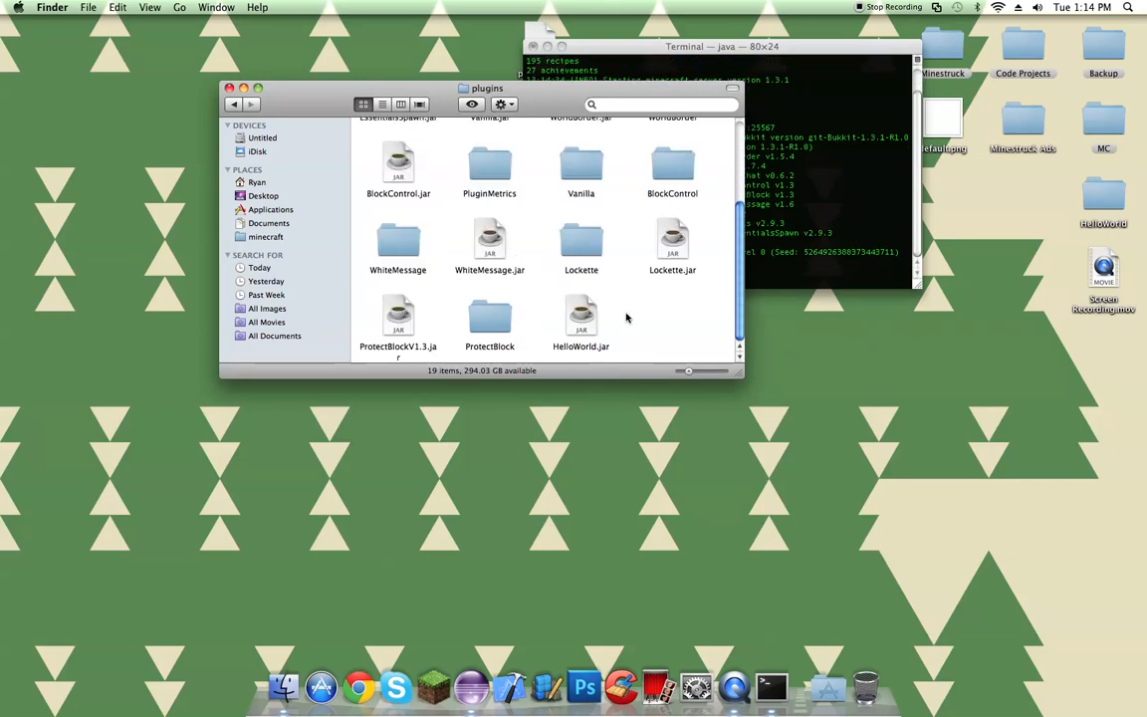
{"action": "left_click", "coordinate": [757, 279]}
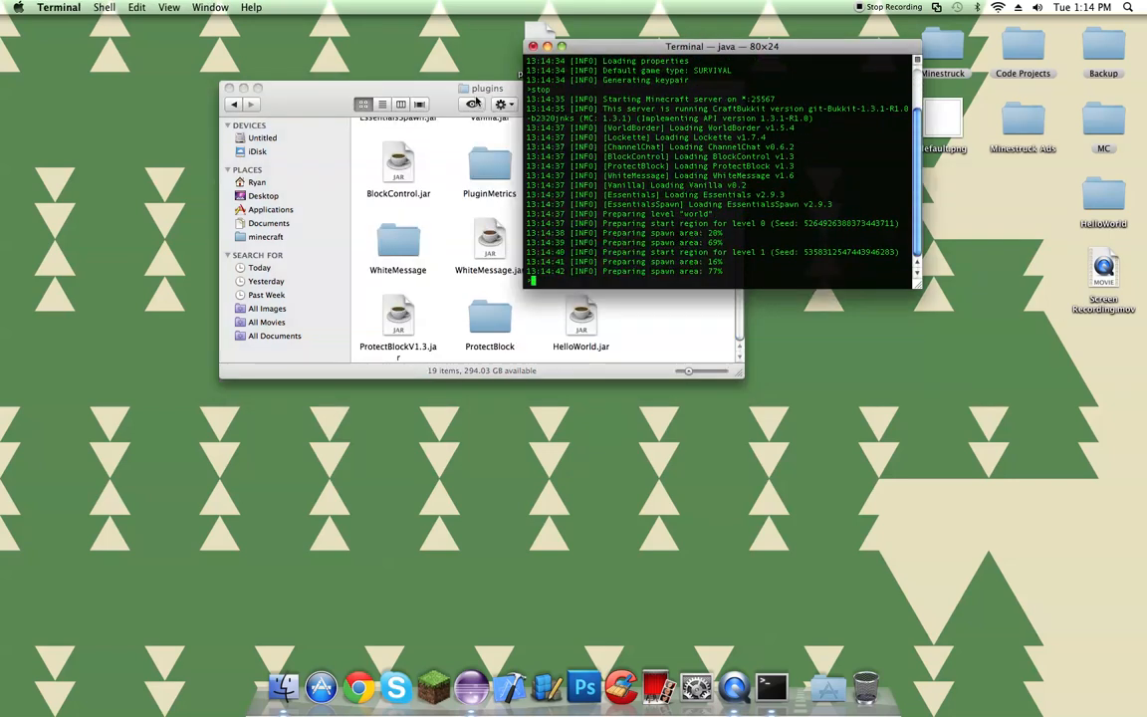
{"action": "left_click_drag", "start_coordinate": [330, 97], "coordinate": [165, 109]}
{"action": "left_click", "coordinate": [717, 179]}
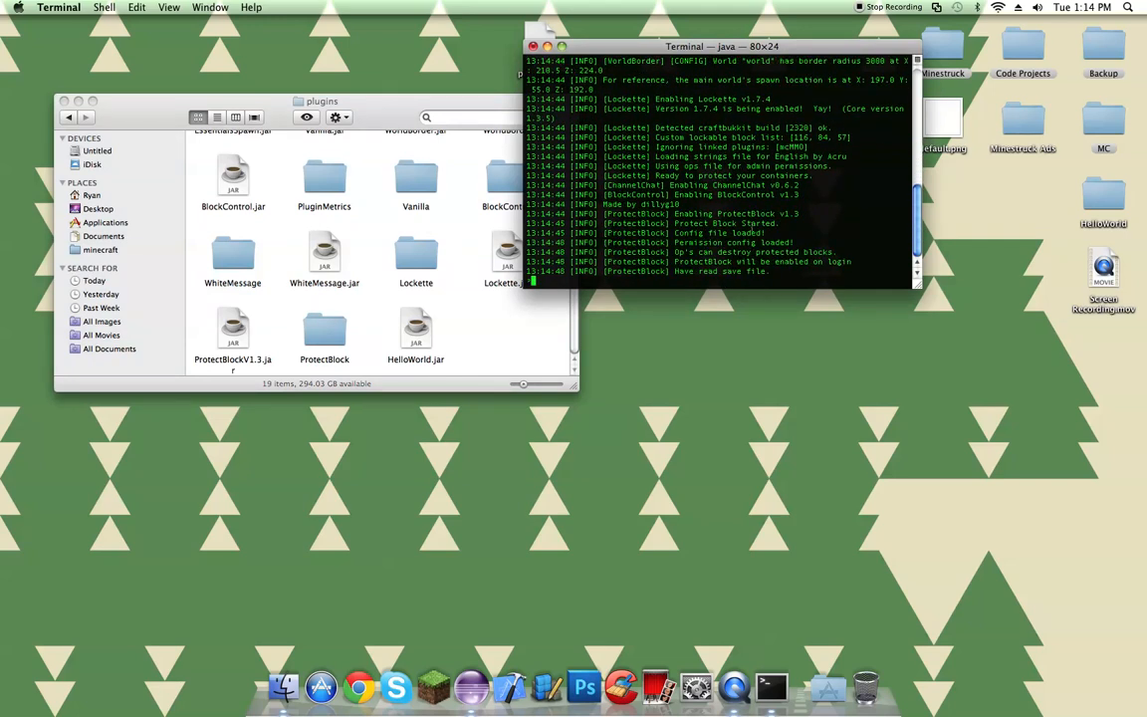
{"action": "type", "text": "stop"}
Step: Stop the server, quit Terminal and relaunch it from launch.command
{"action": "key", "text": "Return"}
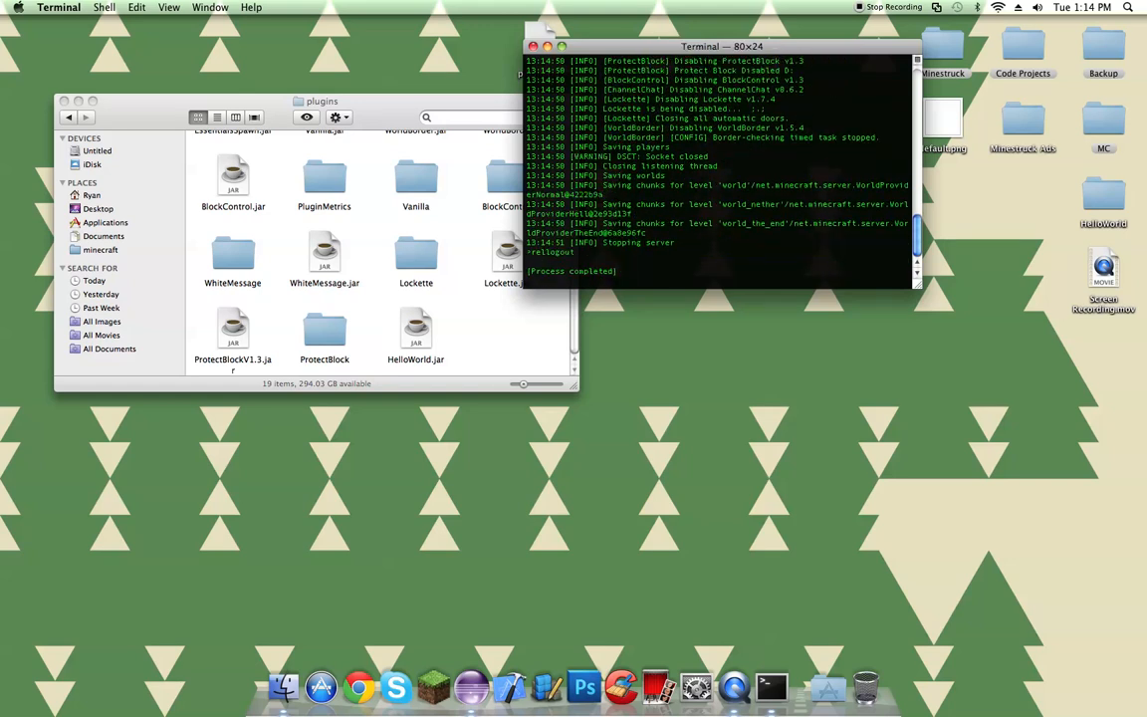
{"action": "key", "text": "super+q"}
{"action": "scroll", "coordinate": [209, 174], "scroll_direction": "up", "scroll_amount": 5}
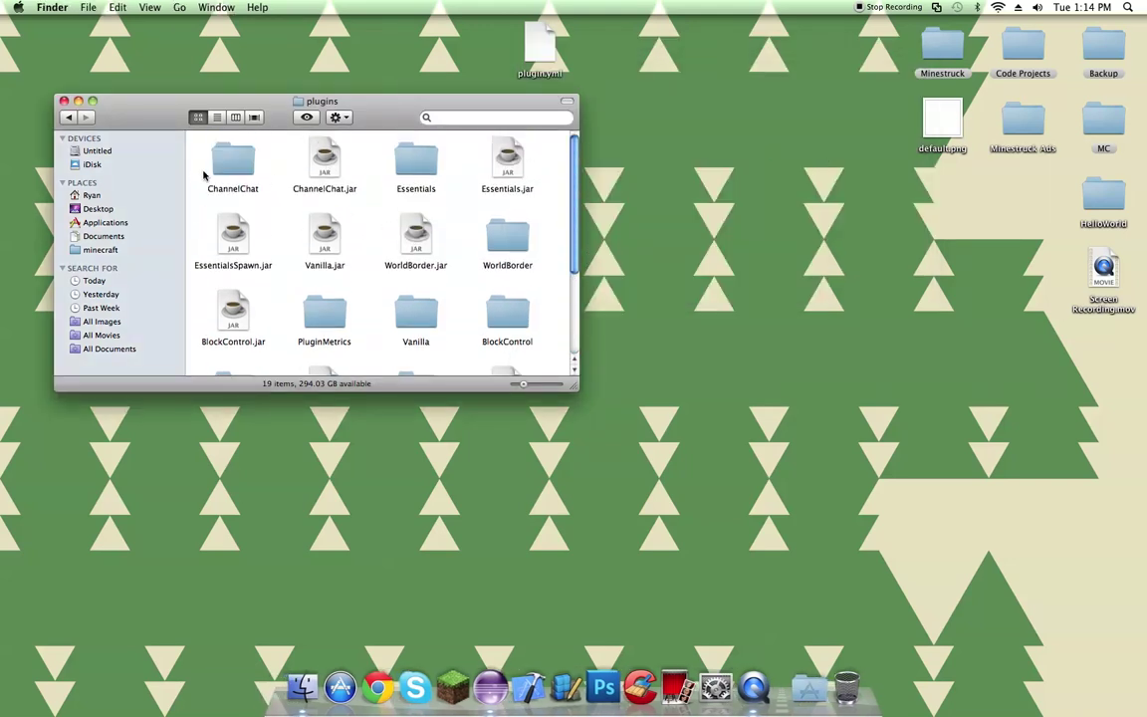
{"action": "left_click", "coordinate": [69, 117]}
{"action": "double_click", "coordinate": [324, 189]}
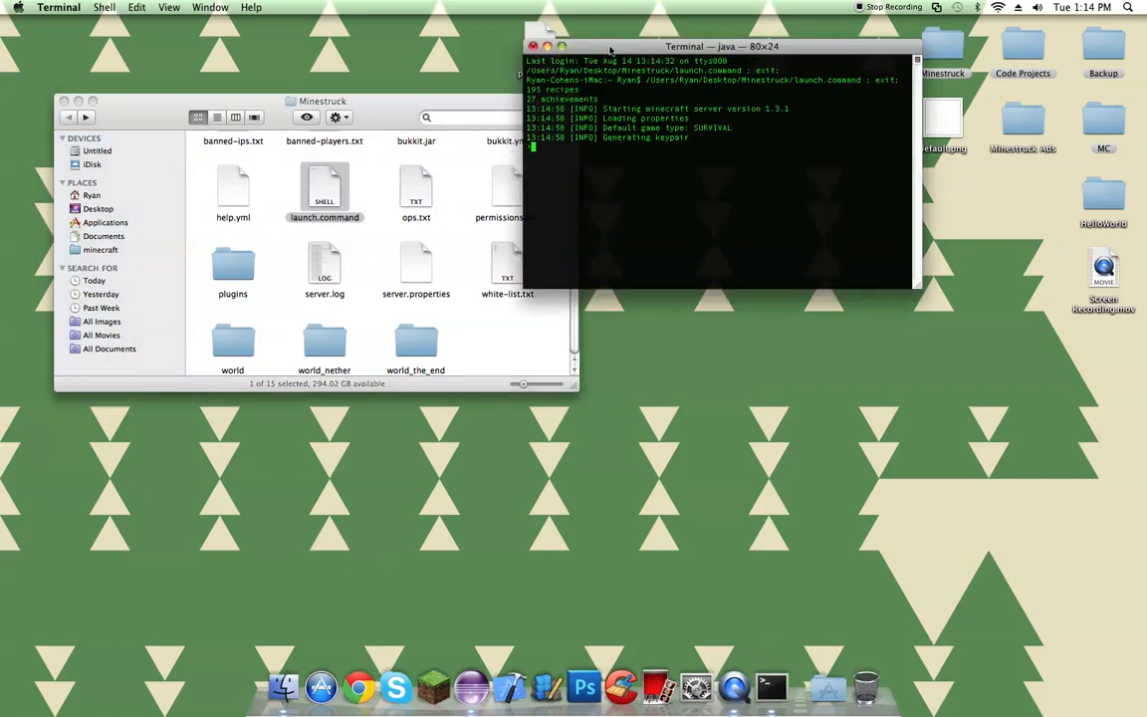
Step: Launch Minecraft and highlight the HelloWorld v1.0 loading lines in the server log
{"action": "left_click_drag", "start_coordinate": [647, 45], "coordinate": [727, 75]}
{"action": "left_click", "coordinate": [428, 690]}
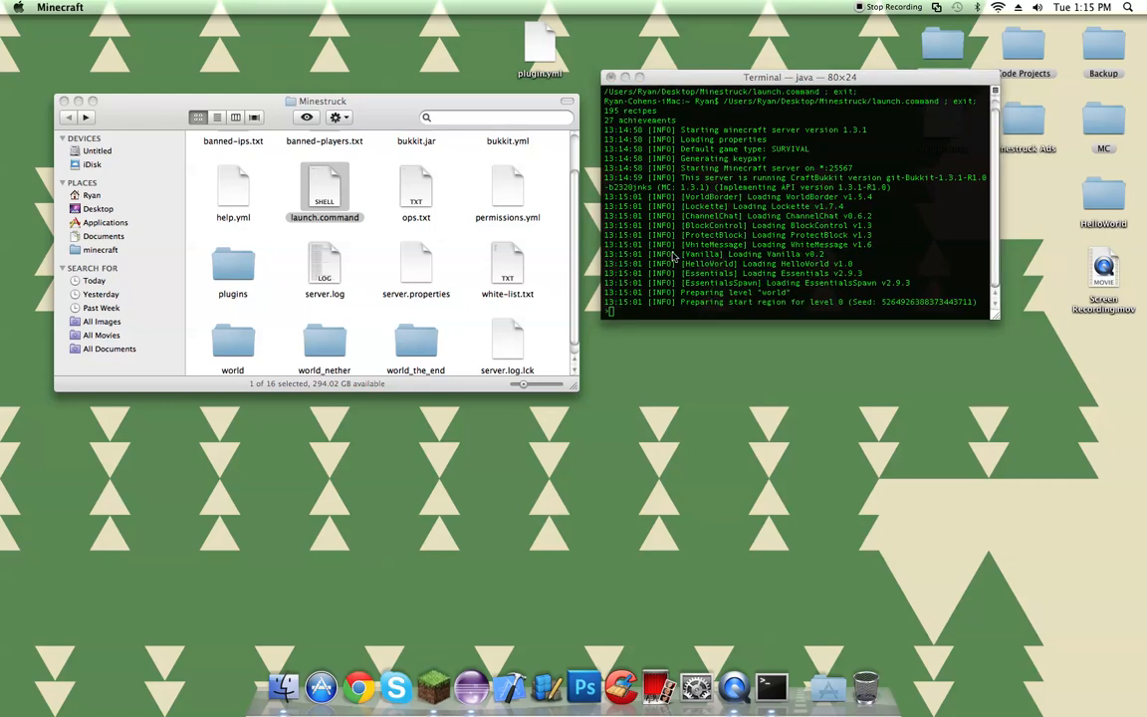
{"action": "left_click", "coordinate": [673, 258]}
{"action": "left_click_drag", "start_coordinate": [713, 242], "coordinate": [786, 244]}
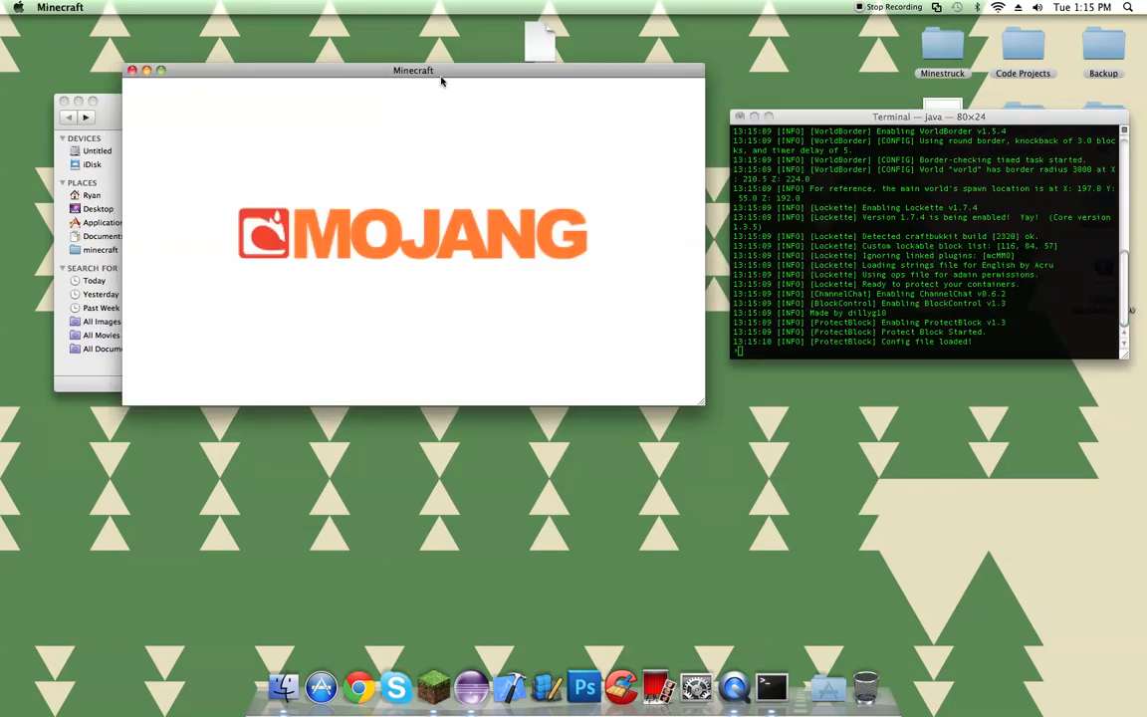
Step: Try joining the Minestruck server from the multiplayer list and cancel the stalled login
{"action": "left_click_drag", "start_coordinate": [49, 102], "coordinate": [63, 103]}
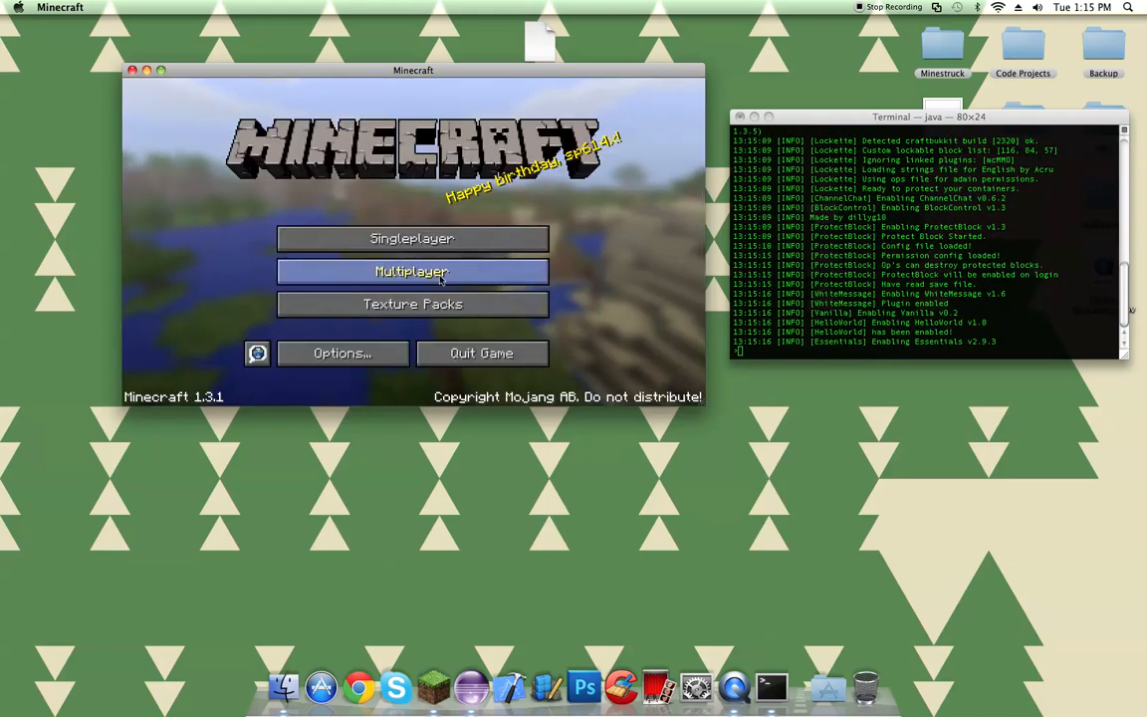
{"action": "left_click", "coordinate": [455, 261]}
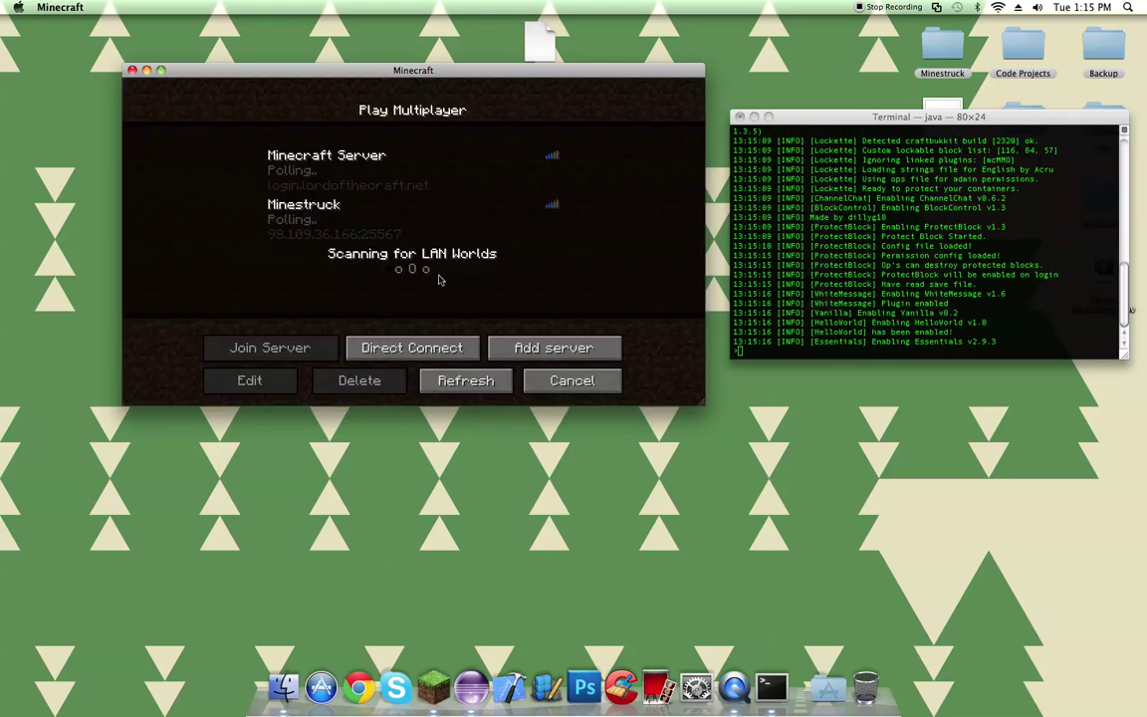
{"action": "left_click", "coordinate": [387, 219]}
{"action": "left_click", "coordinate": [270, 347]}
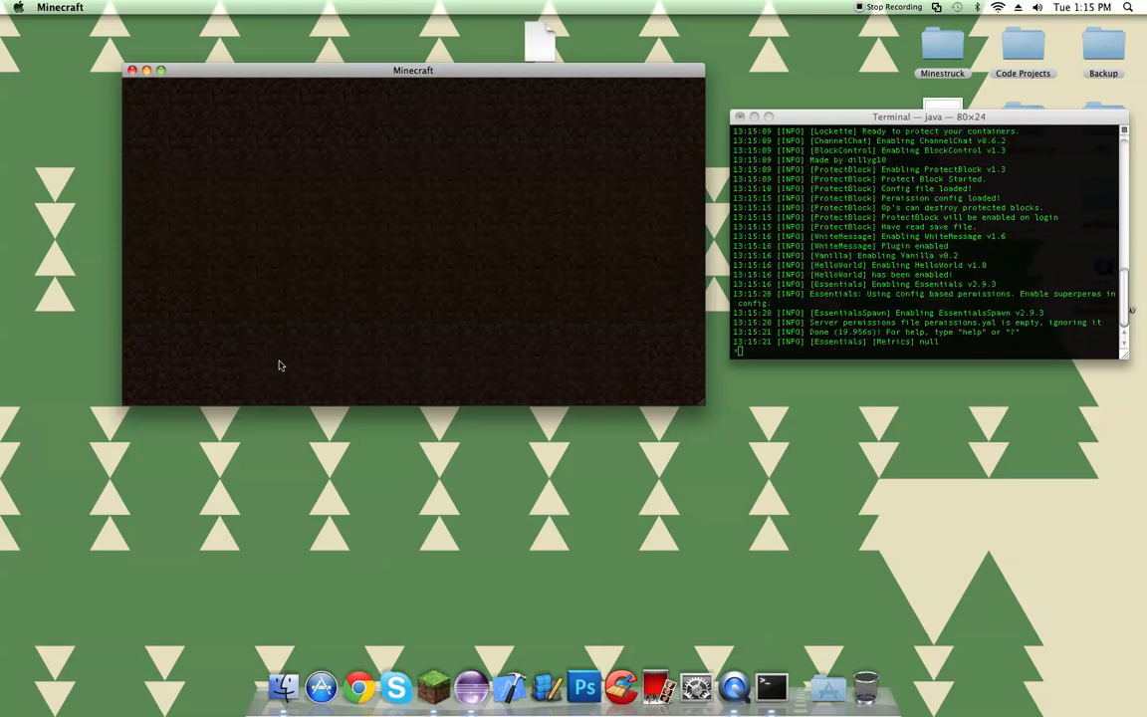
{"action": "left_click", "coordinate": [398, 356]}
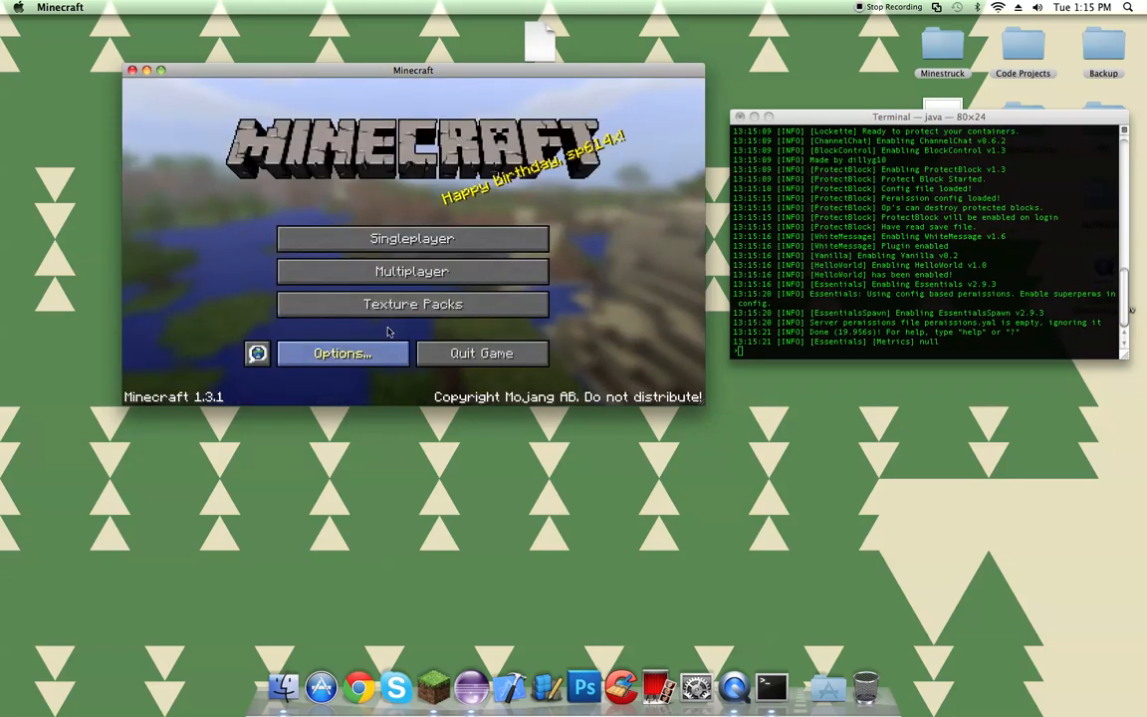
Step: Refresh the multiplayer list to re-poll the Minestruck server
{"action": "left_click", "coordinate": [383, 269]}
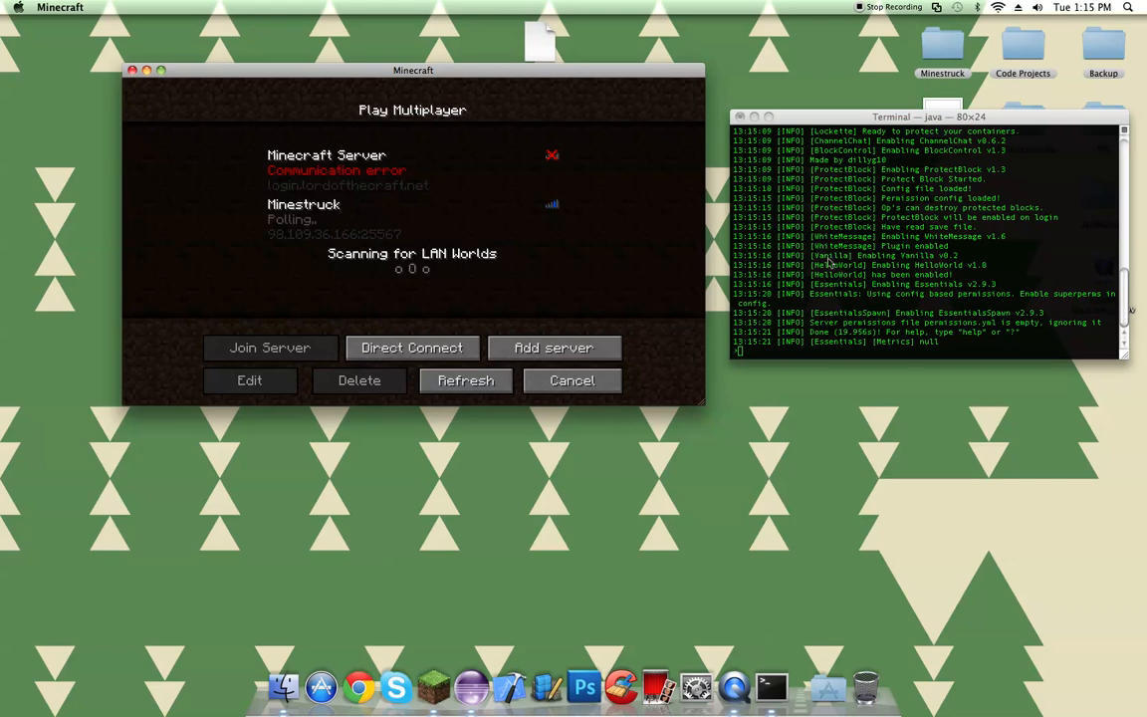
{"action": "left_click", "coordinate": [747, 237]}
{"action": "left_click", "coordinate": [404, 221]}
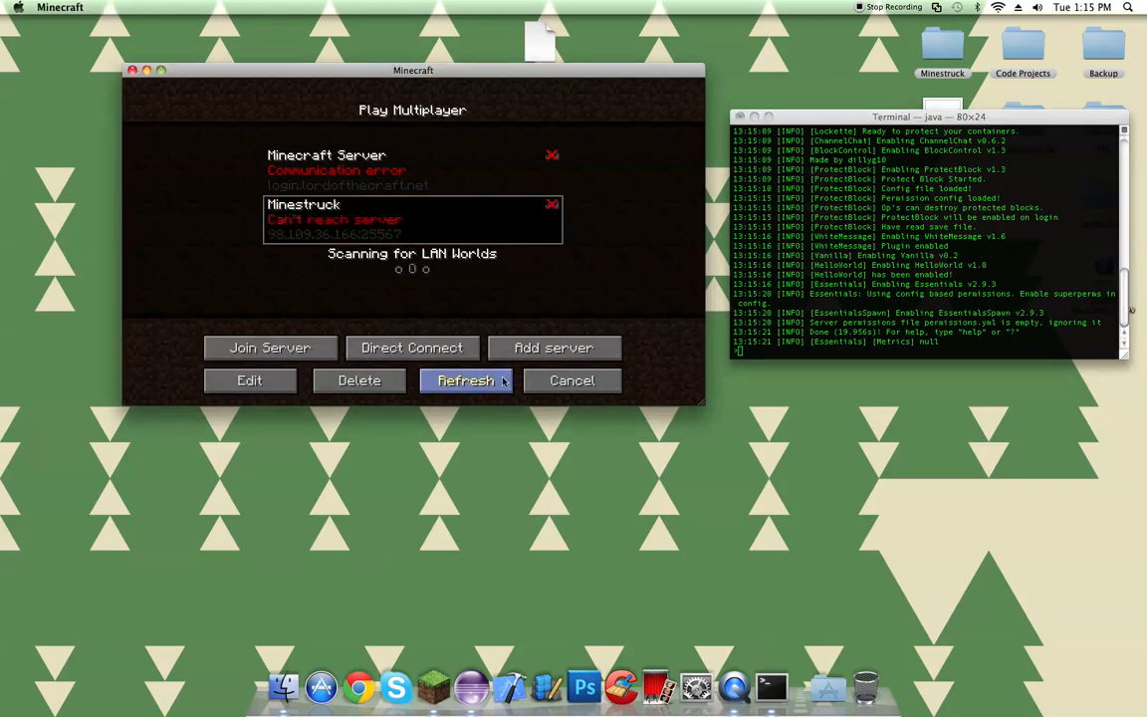
{"action": "key", "text": "Escape"}
{"action": "left_click", "coordinate": [488, 269]}
Step: Direct-connect to localhost and dismiss the Connection refused error
{"action": "left_click", "coordinate": [411, 347]}
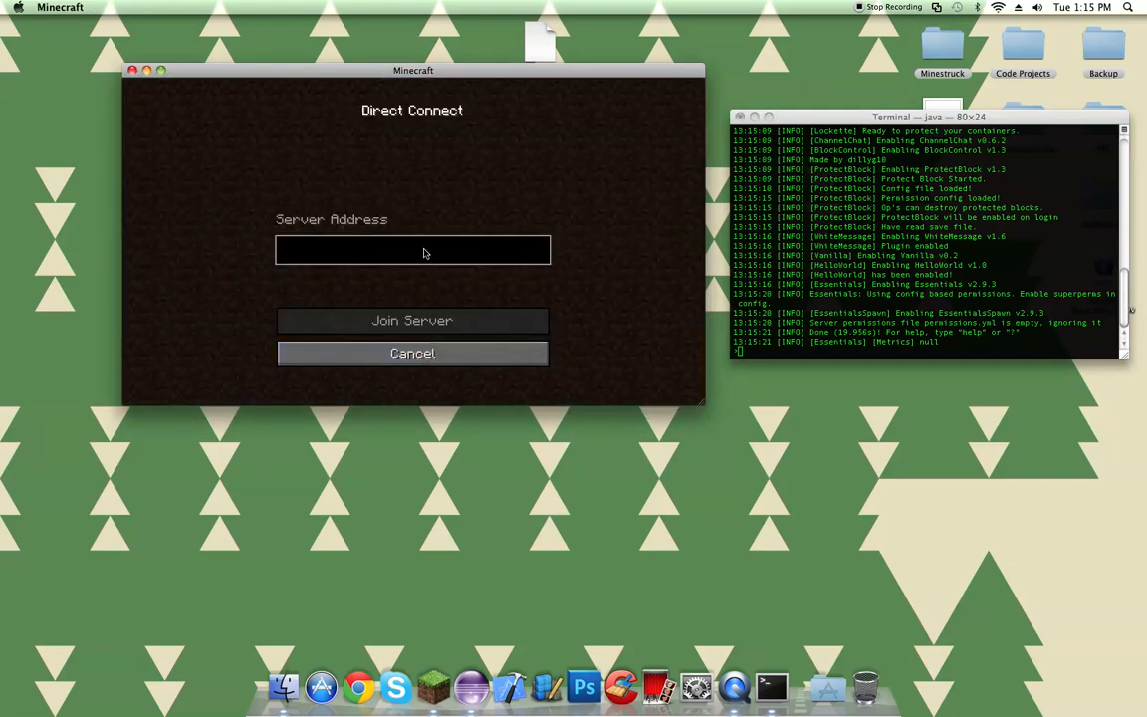
{"action": "type", "text": "localhost"}
{"action": "key", "text": "Return"}
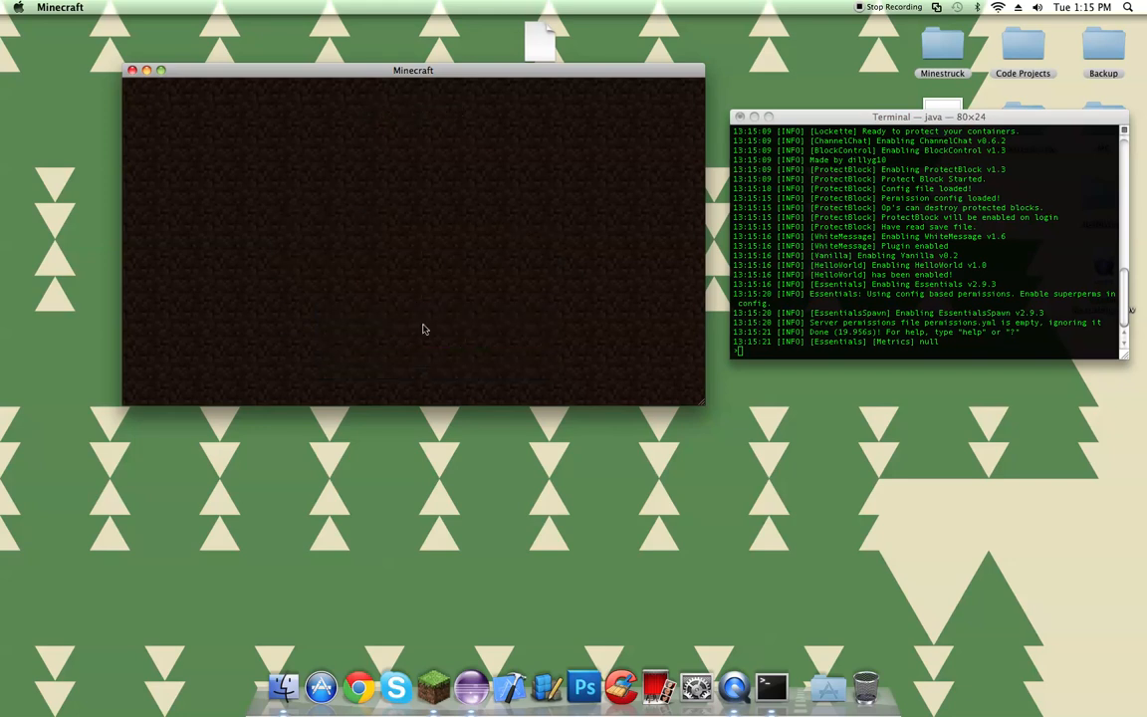
{"action": "left_click", "coordinate": [421, 350]}
{"action": "left_click", "coordinate": [421, 247]}
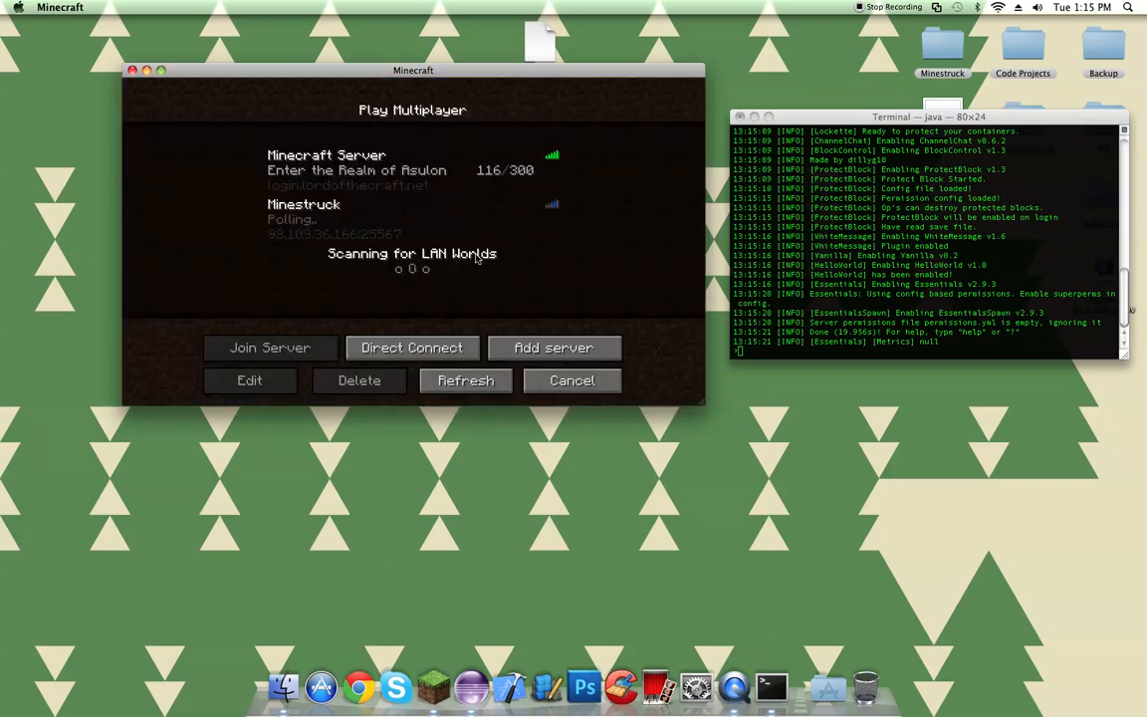
Step: Review server.properties from the Minestruck folder in TextEdit and close it
{"action": "double_click", "coordinate": [942, 55]}
{"action": "double_click", "coordinate": [419, 265]}
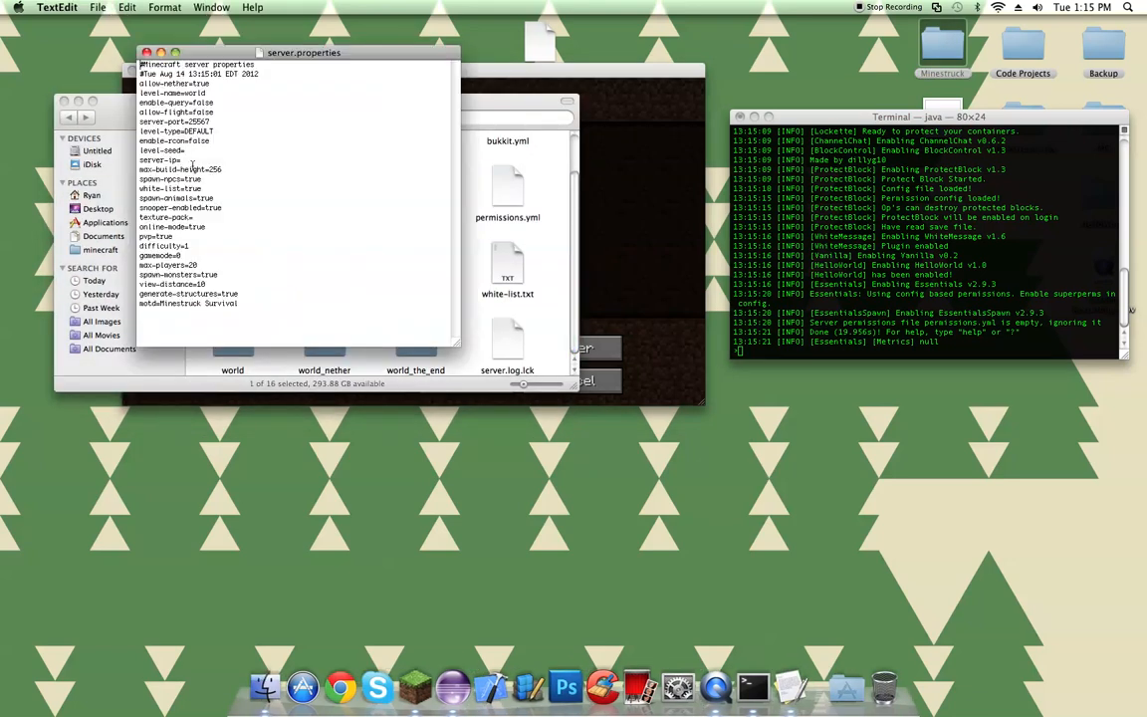
{"action": "left_click", "coordinate": [111, 139]}
Step: Refresh the Minecraft server list, then search 'whats my ip' in Chrome
{"action": "left_click", "coordinate": [637, 299]}
{"action": "left_click", "coordinate": [464, 381]}
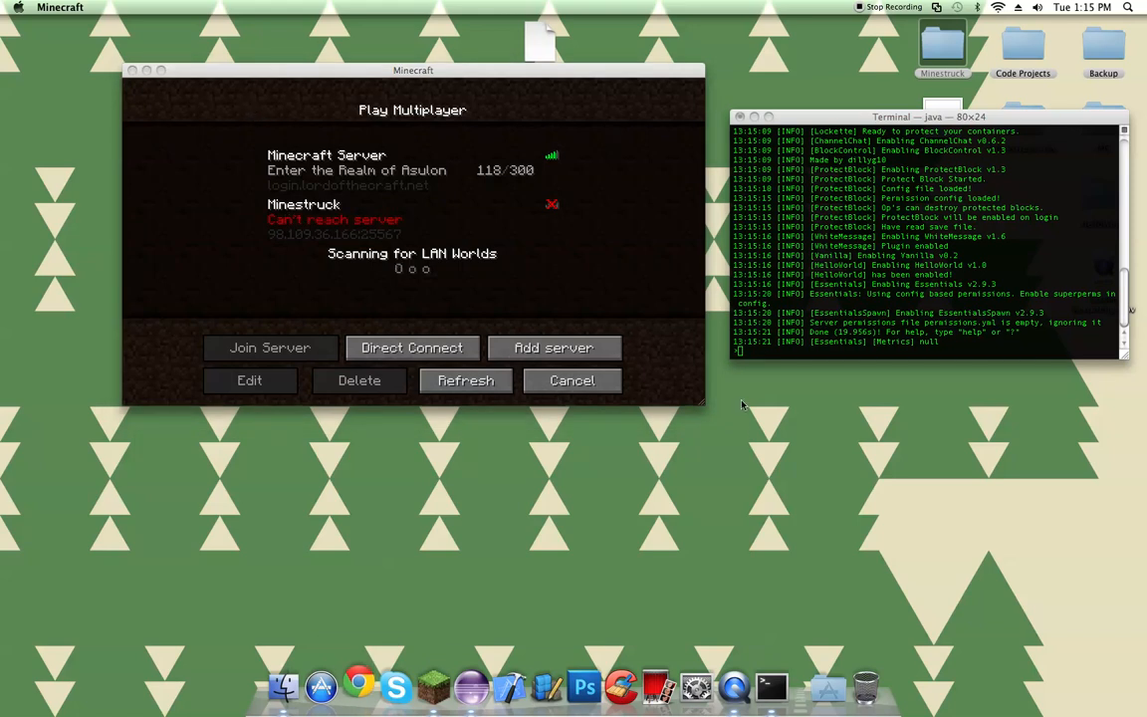
{"action": "left_click", "coordinate": [847, 45]}
{"action": "left_click", "coordinate": [358, 686]}
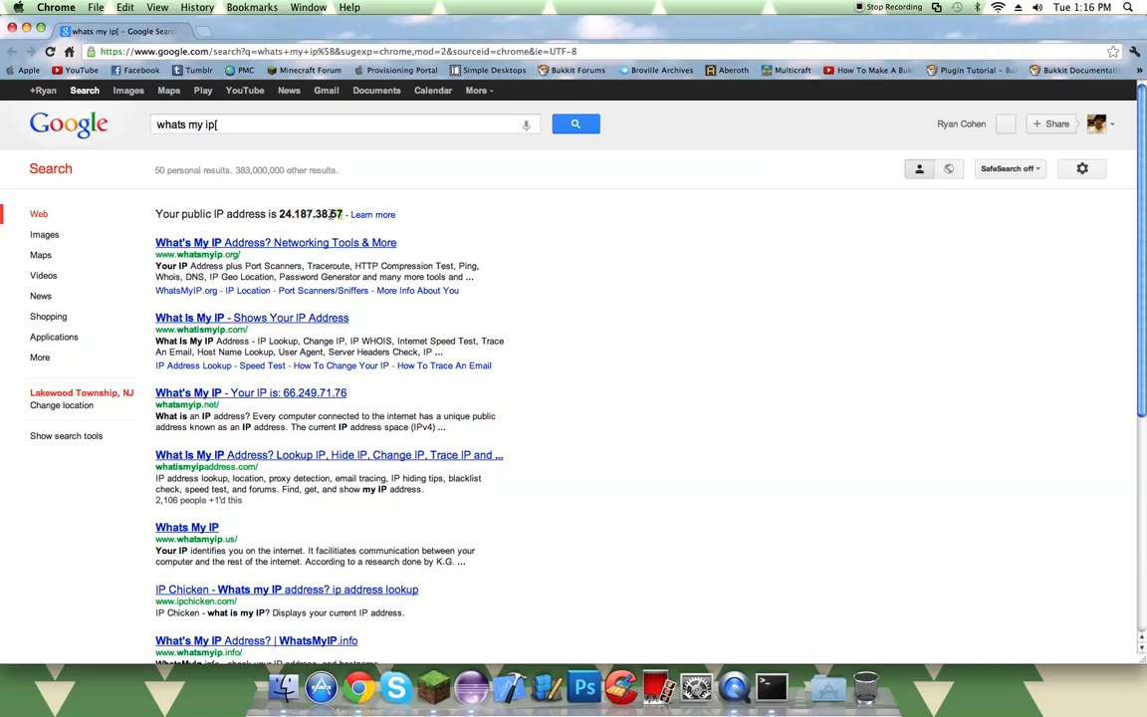
Step: Note the public IP, check the AirPort network, then stop the server in Terminal
{"action": "left_click_drag", "start_coordinate": [331, 214], "coordinate": [282, 213]}
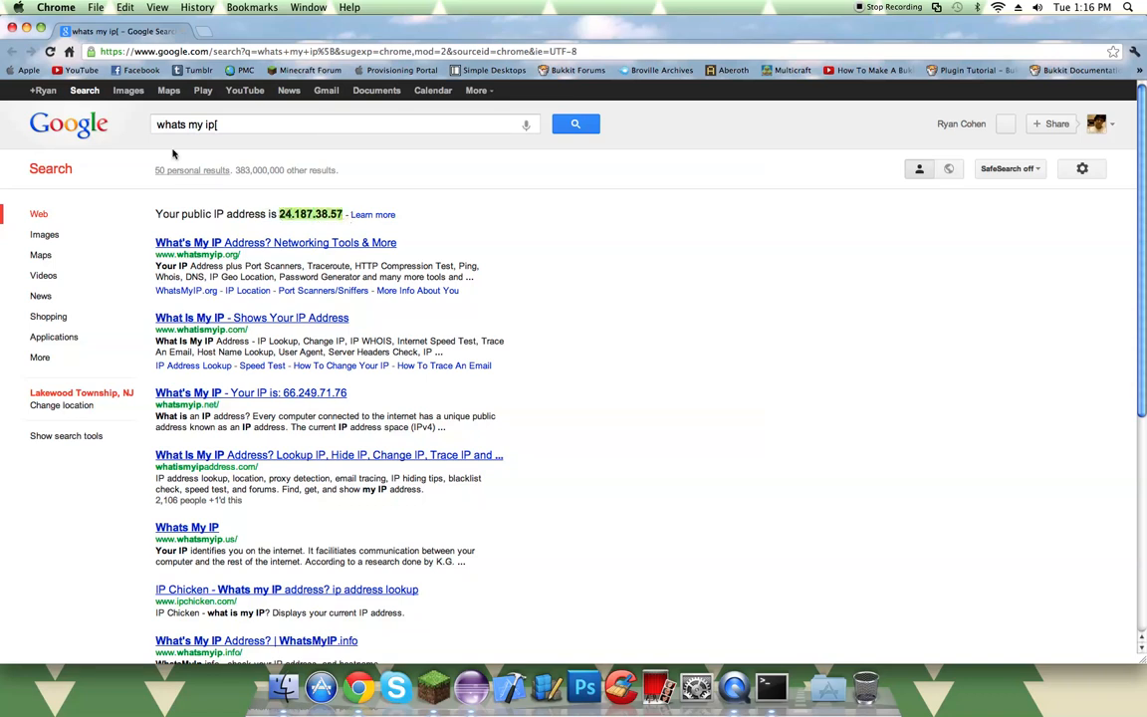
{"action": "left_click", "coordinate": [998, 8]}
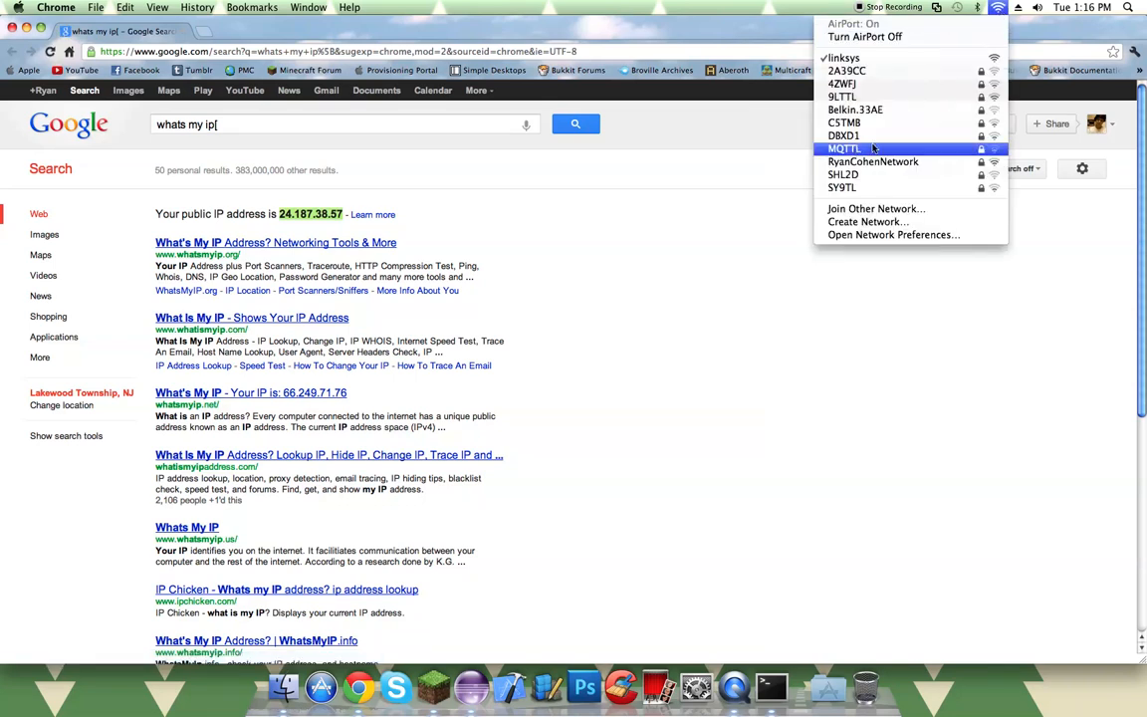
{"action": "left_click", "coordinate": [873, 148]}
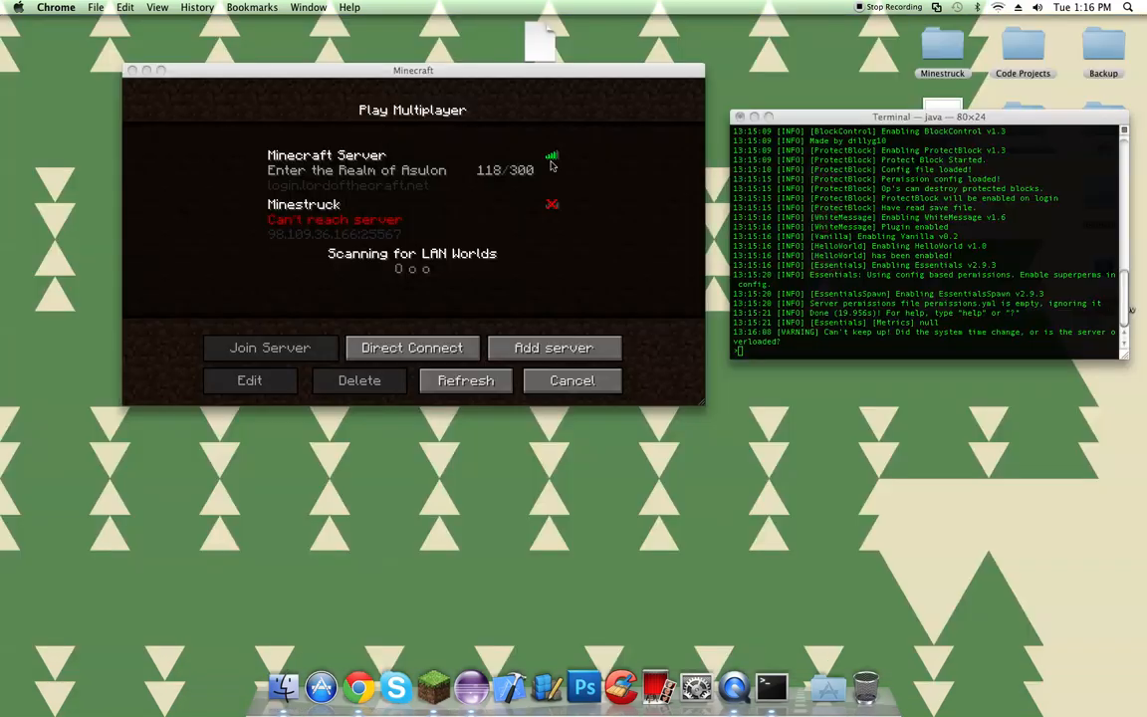
{"action": "left_click", "coordinate": [807, 322]}
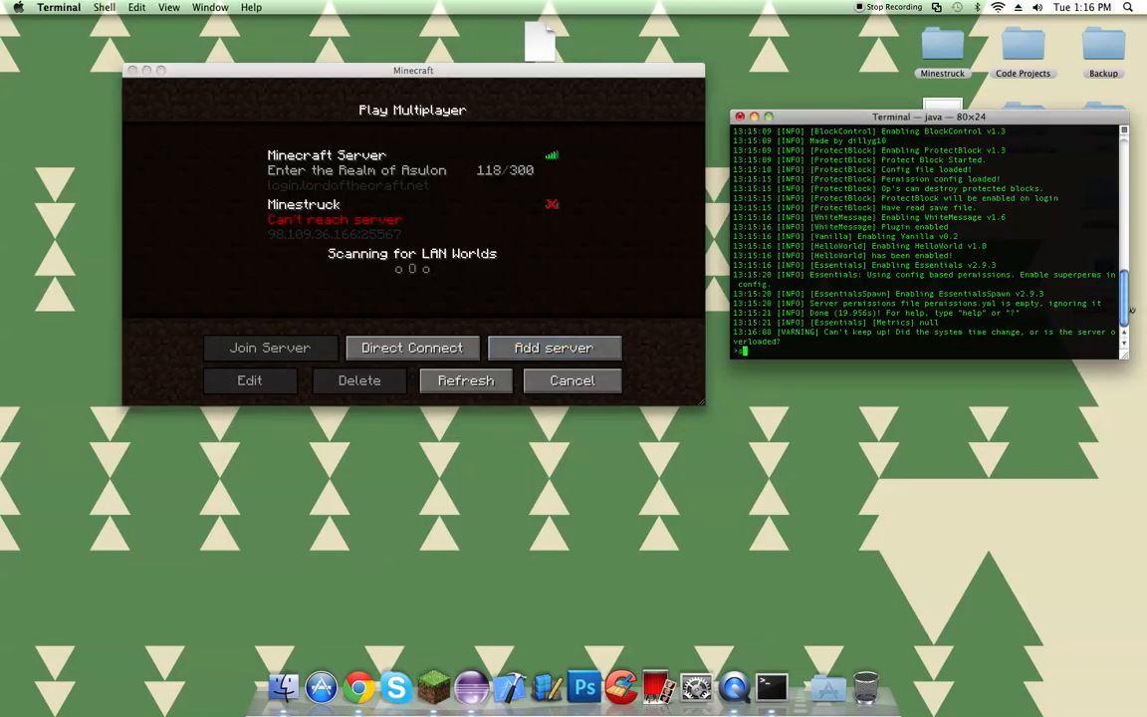
{"action": "left_click", "coordinate": [925, 350]}
{"action": "type", "text": "stop"}
{"action": "key", "text": "Return"}
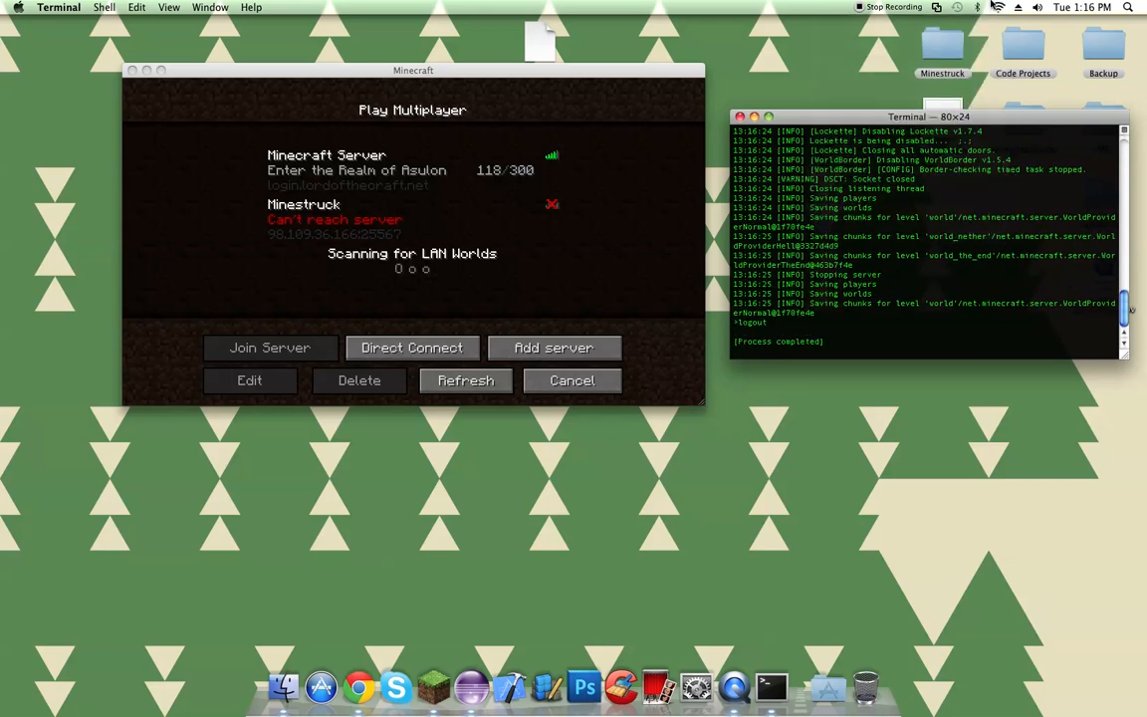
Step: Quit the old Terminal and relaunch the server from launch.command
{"action": "key", "text": "super+q"}
{"action": "double_click", "coordinate": [940, 50]}
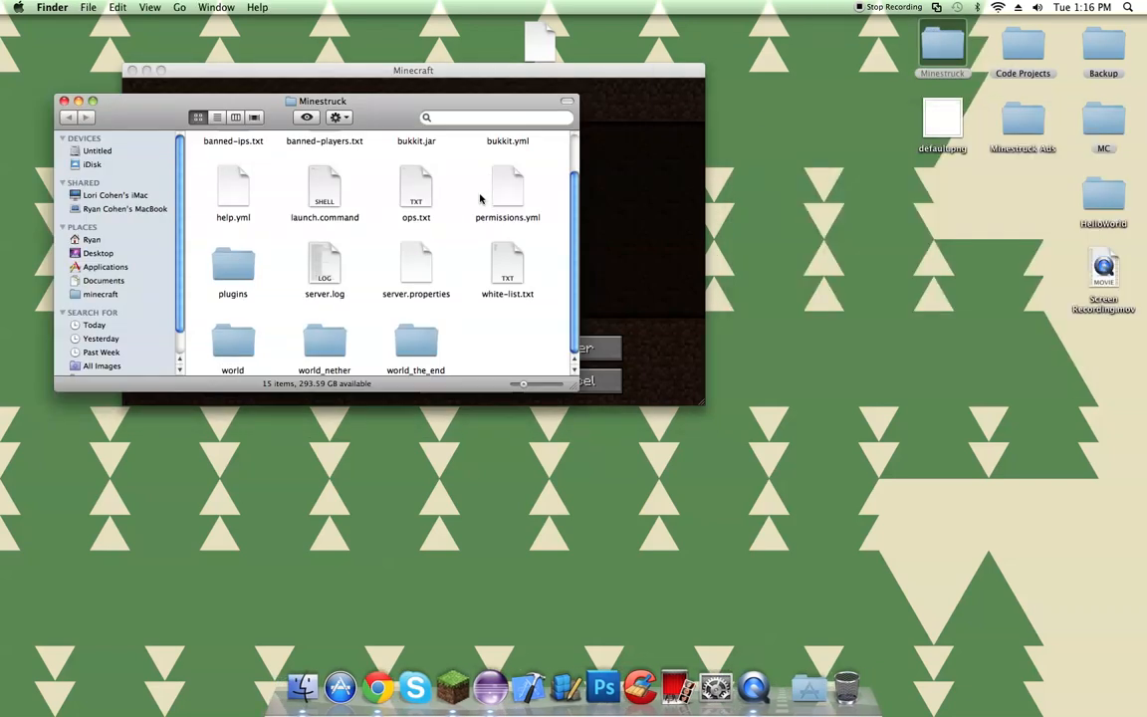
{"action": "double_click", "coordinate": [312, 194]}
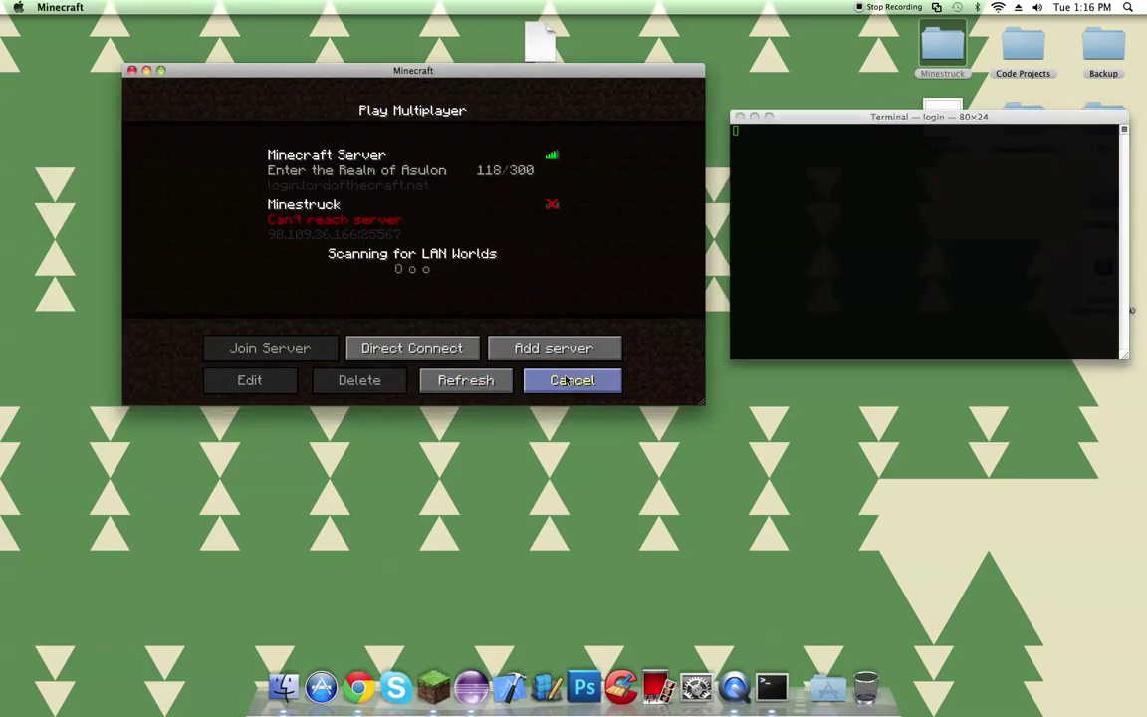
Step: Repeatedly refresh the multiplayer list waiting for Minestruck to become reachable
{"action": "left_click", "coordinate": [571, 380]}
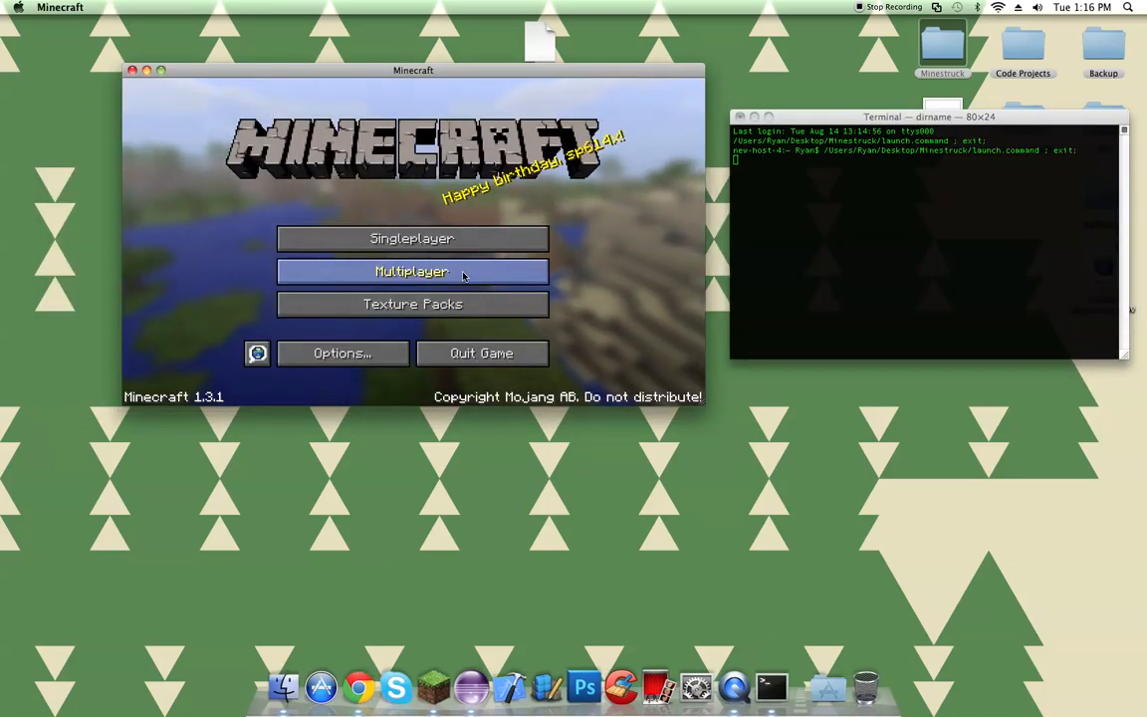
{"action": "left_click", "coordinate": [463, 274]}
{"action": "left_click", "coordinate": [766, 267]}
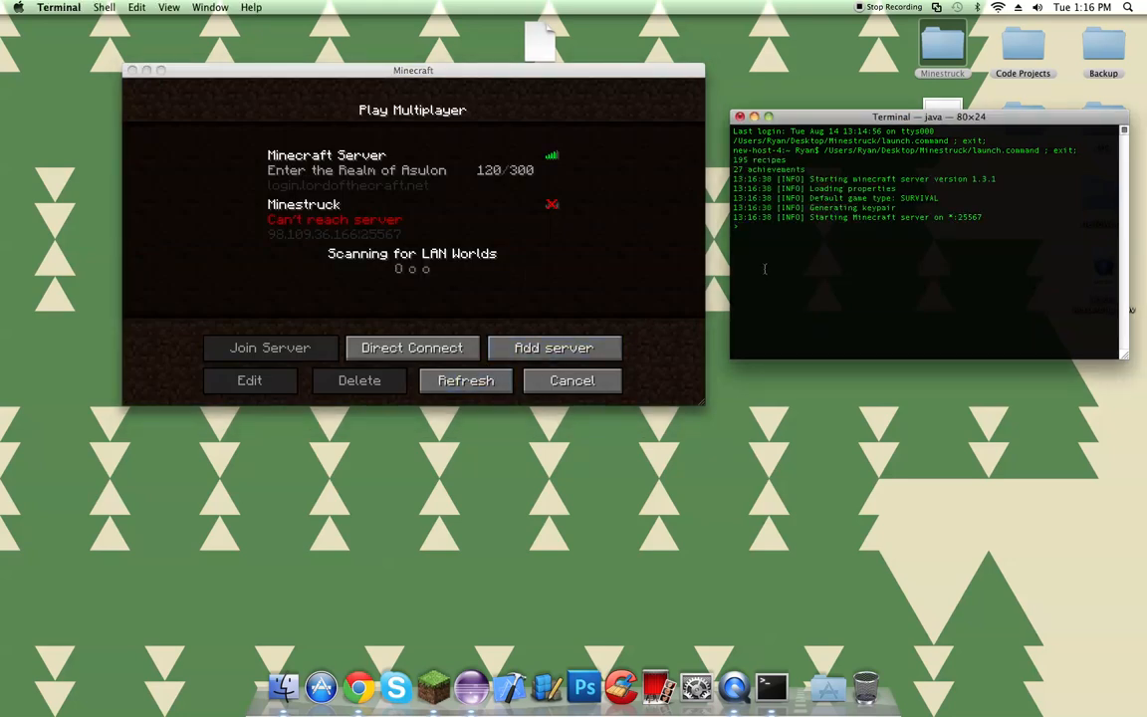
{"action": "left_click", "coordinate": [594, 294]}
{"action": "left_click", "coordinate": [468, 381]}
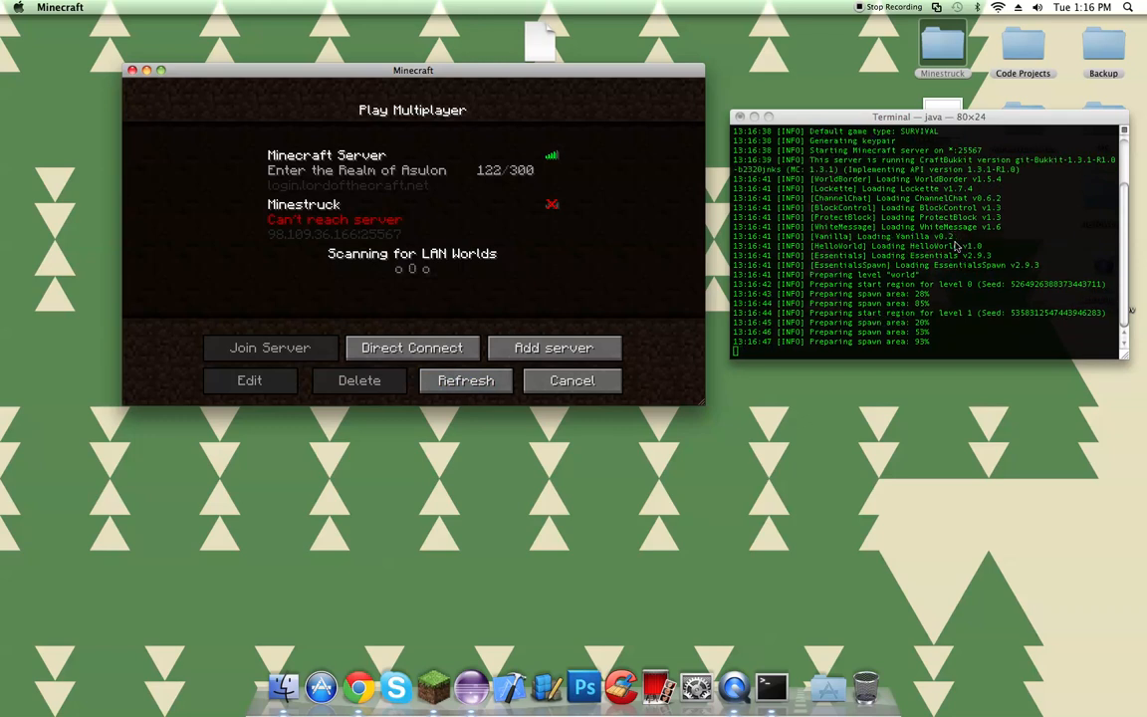
{"action": "left_click", "coordinate": [495, 380]}
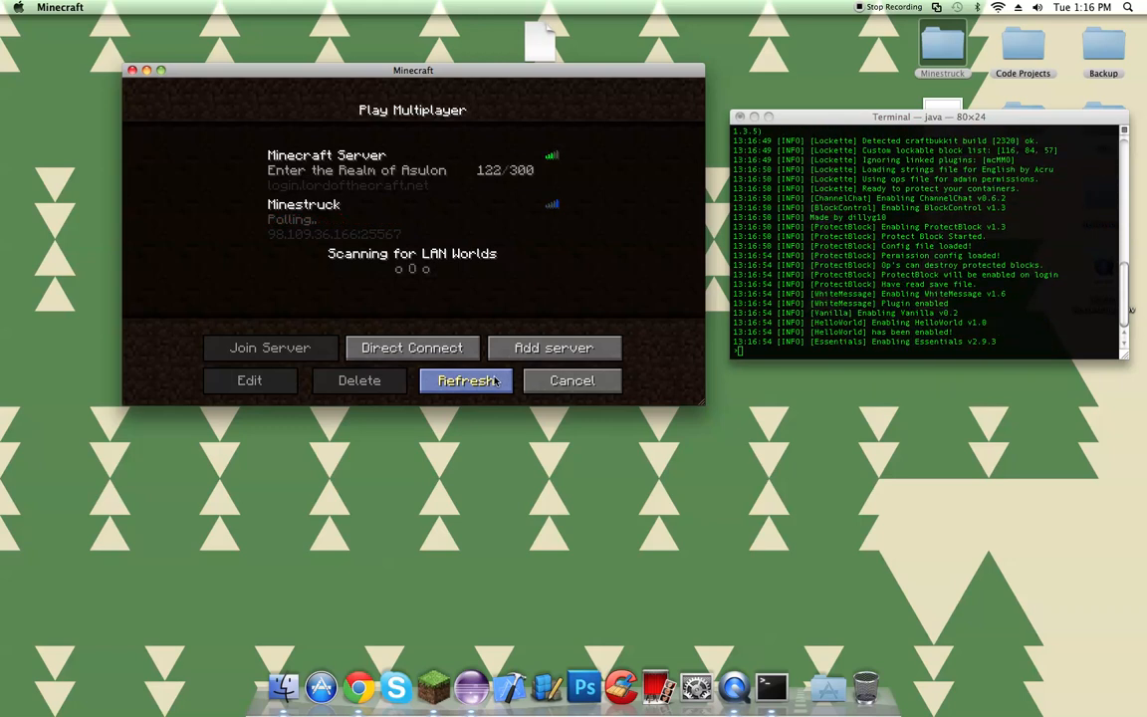
{"action": "left_click", "coordinate": [496, 380]}
Step: Quit Minecraft to relaunch the launcher and log in again
{"action": "left_click", "coordinate": [571, 380]}
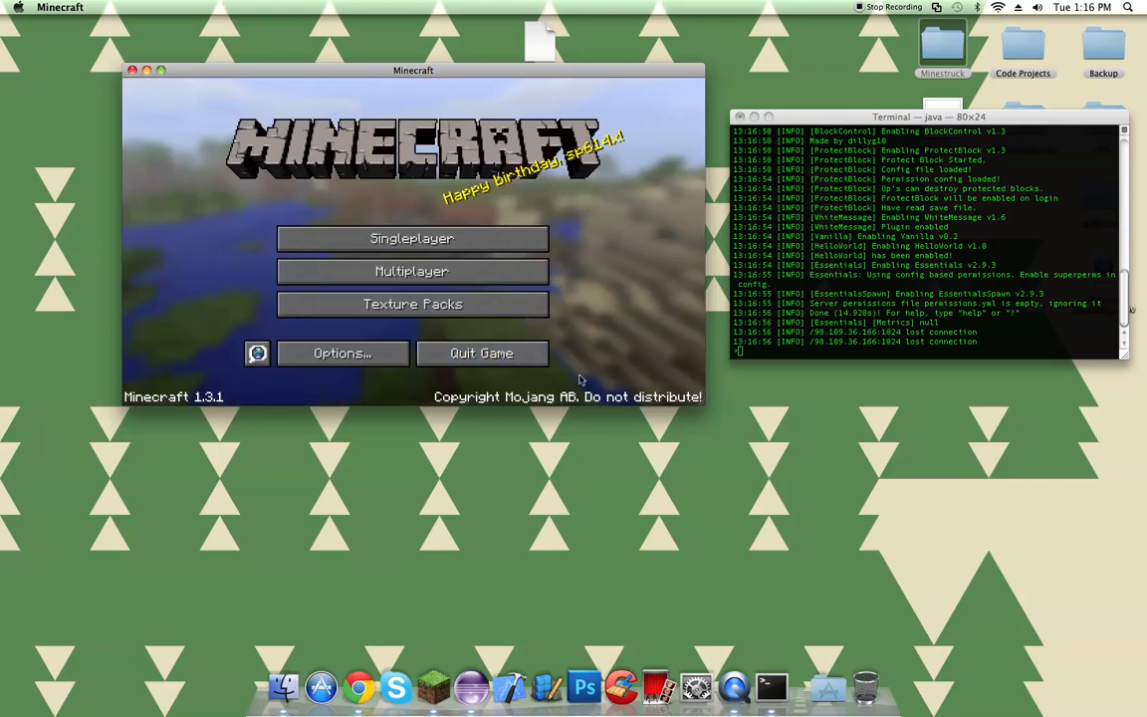
{"action": "left_click", "coordinate": [491, 271]}
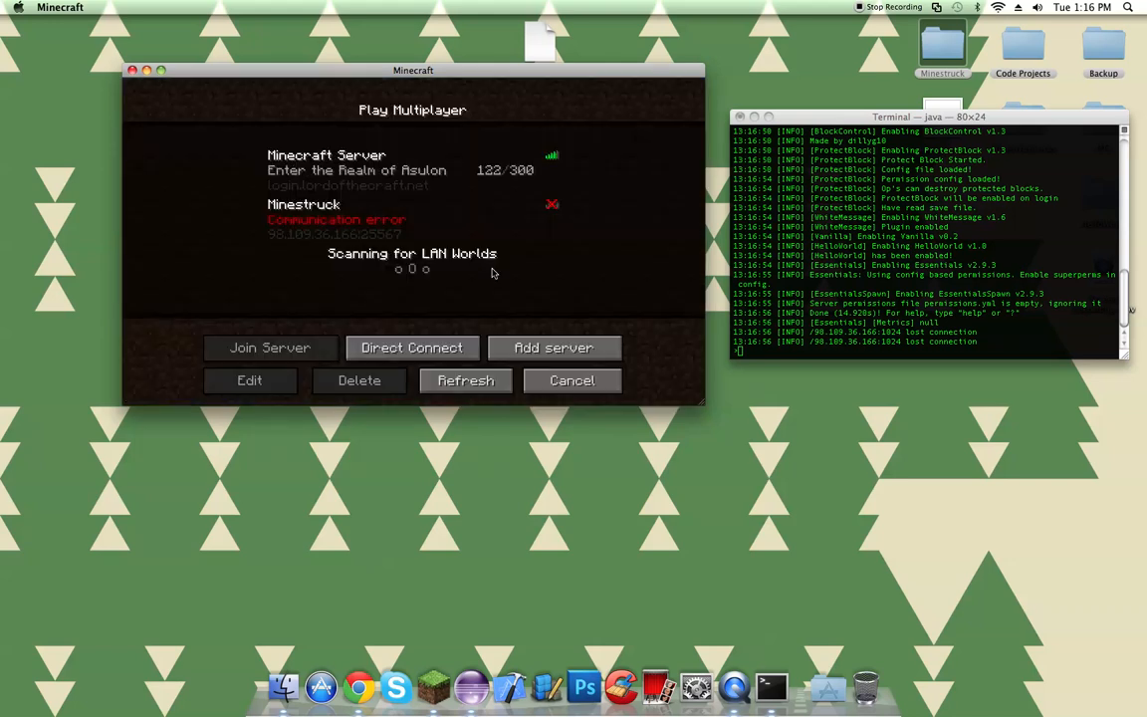
{"action": "left_click", "coordinate": [132, 71]}
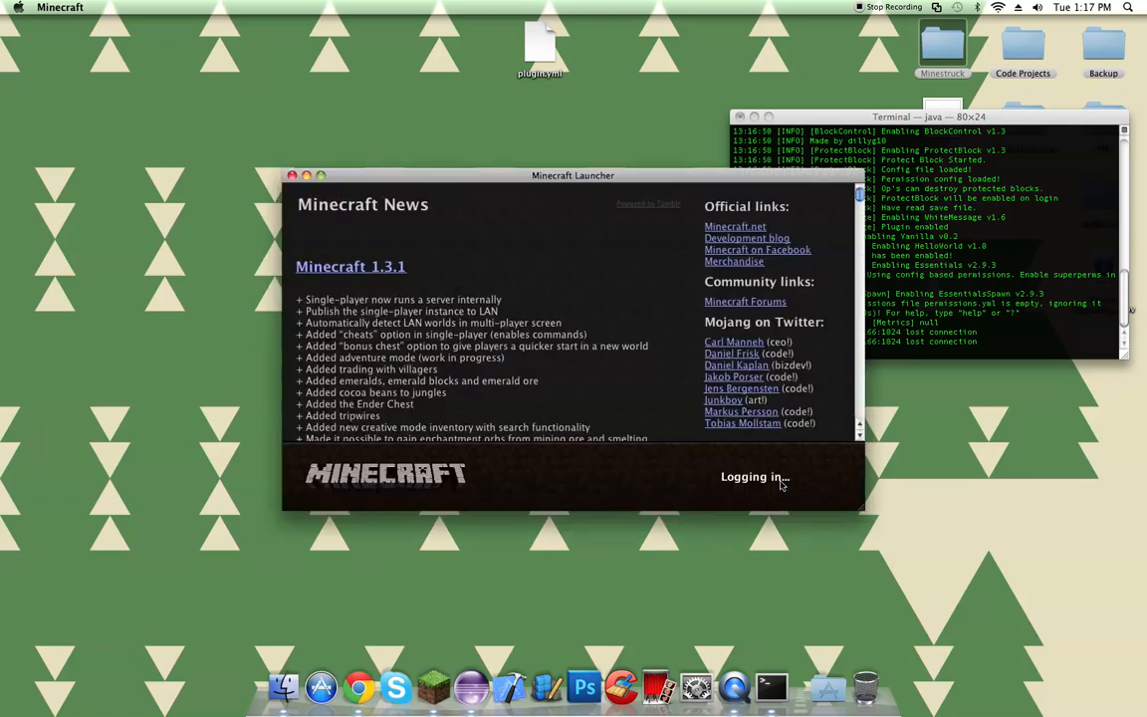
Step: Join the Minestruck server from the multiplayer list after logging in
{"action": "left_click_drag", "start_coordinate": [650, 206], "coordinate": [588, 137]}
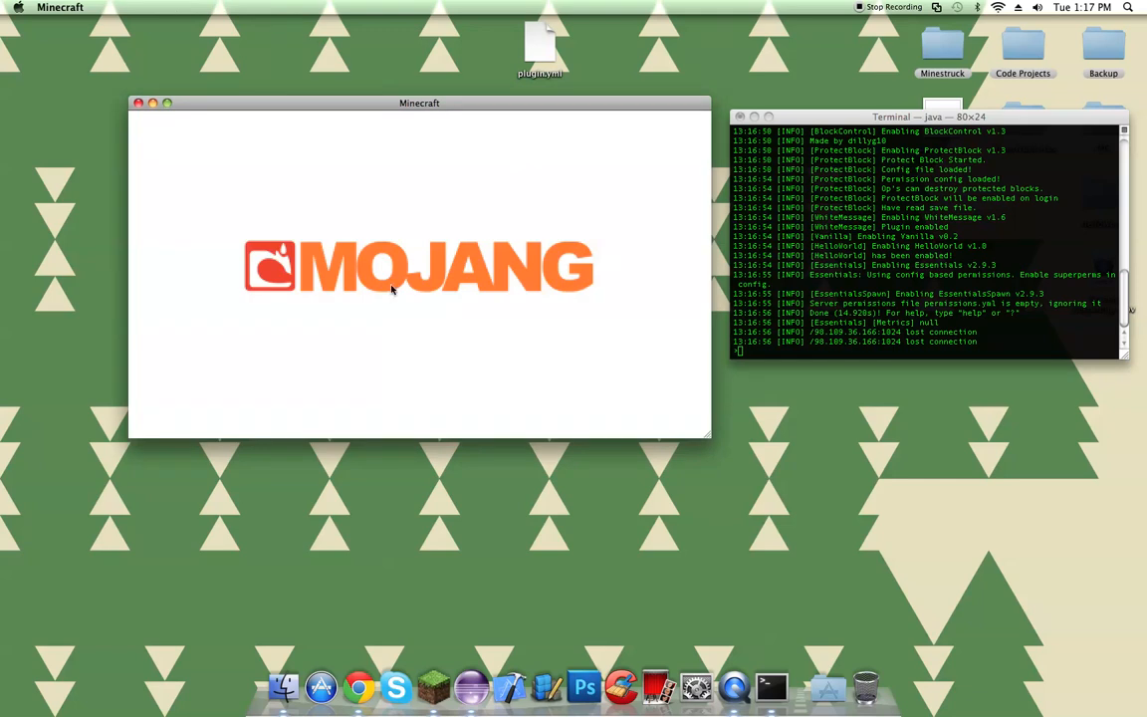
{"action": "left_click", "coordinate": [403, 262]}
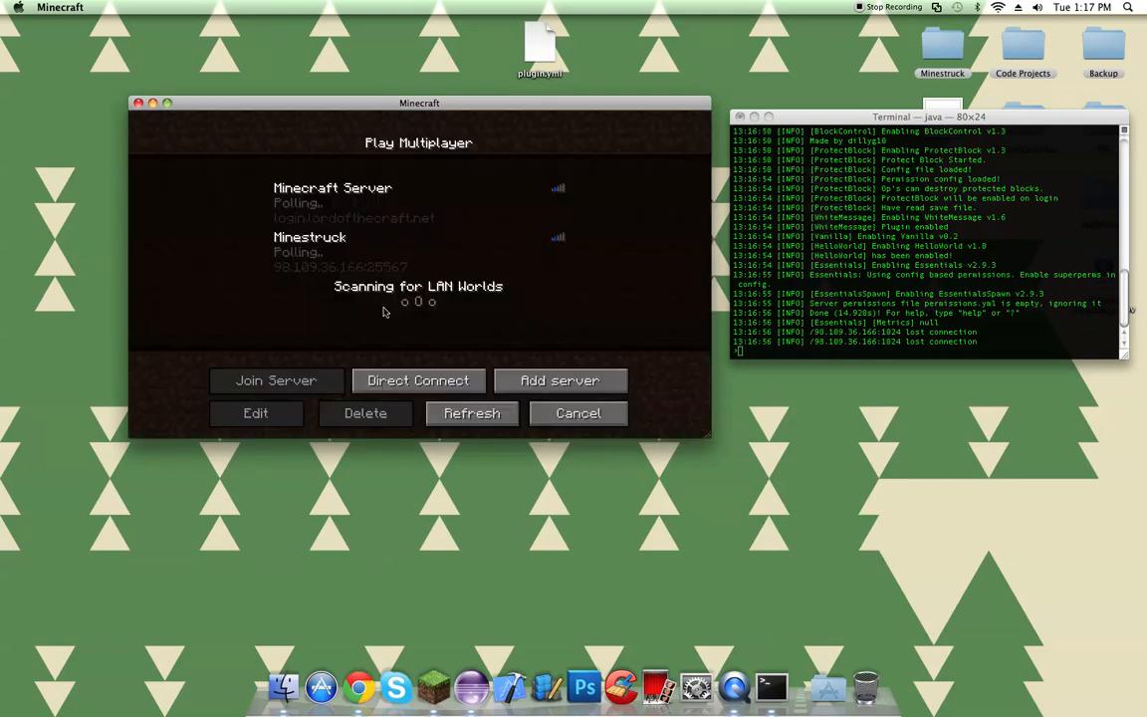
{"action": "left_click", "coordinate": [376, 261]}
{"action": "left_click", "coordinate": [284, 381]}
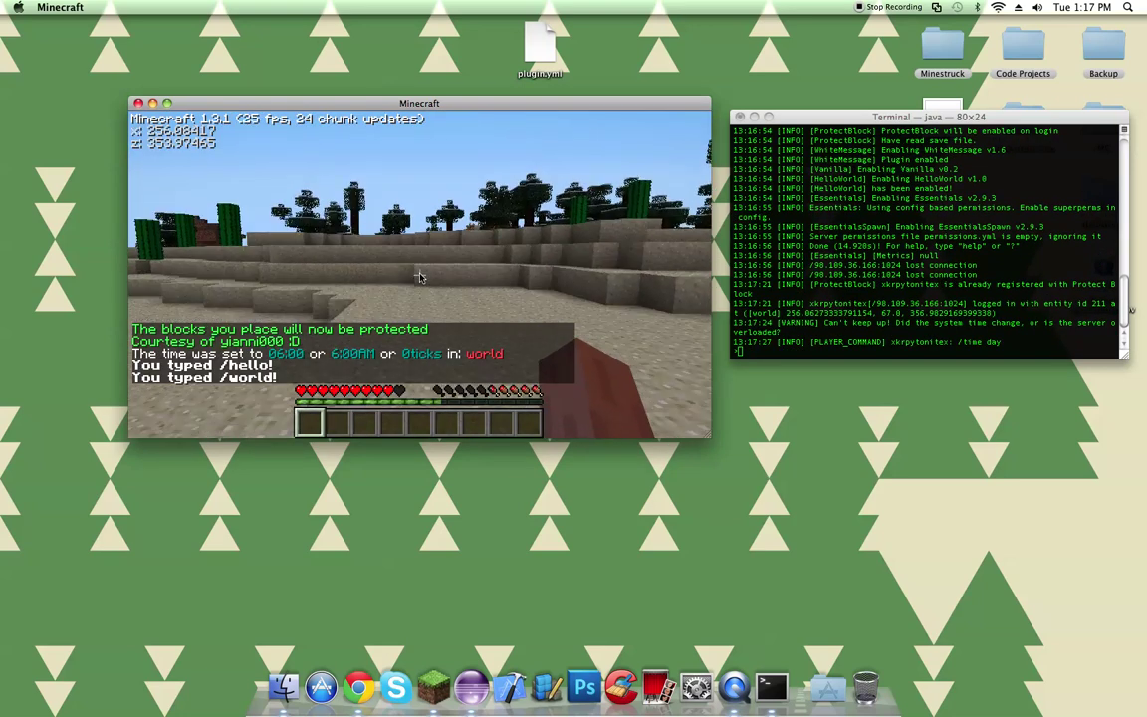
Step: Run /help helloworld, /hello and /plugins in chat, confirming HelloWorld replies and is listed
{"action": "key", "text": "slash"}
{"action": "type", "text": "help h"}
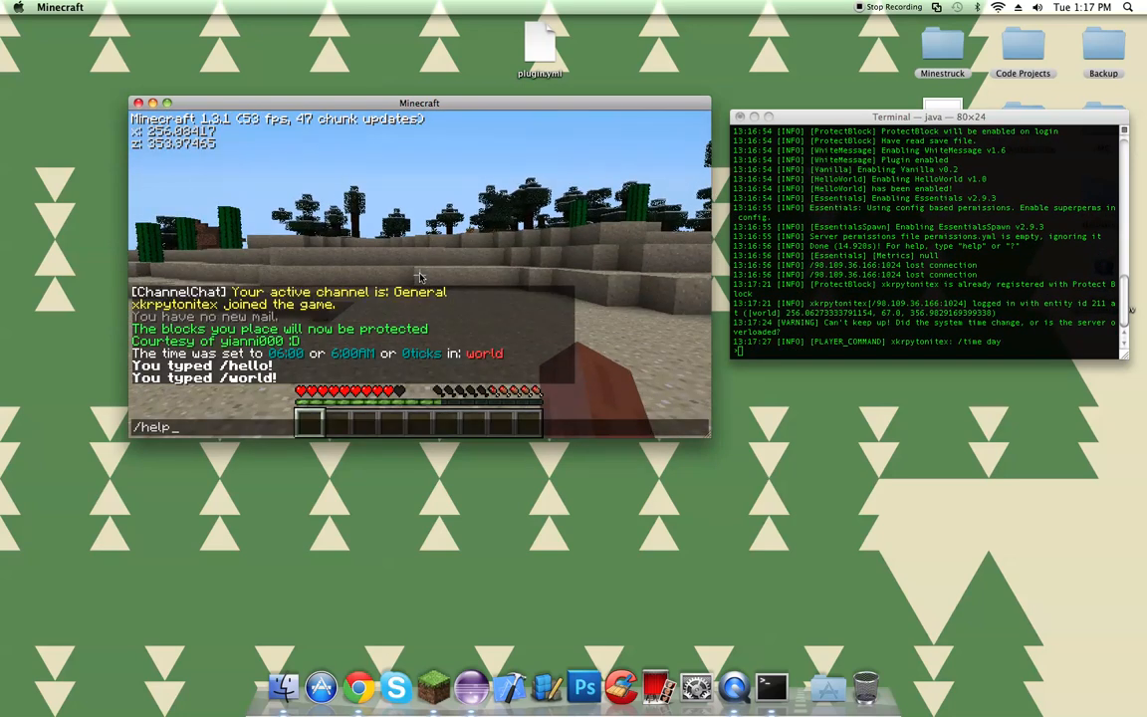
{"action": "type", "text": "elloworld"}
{"action": "key", "text": "Return"}
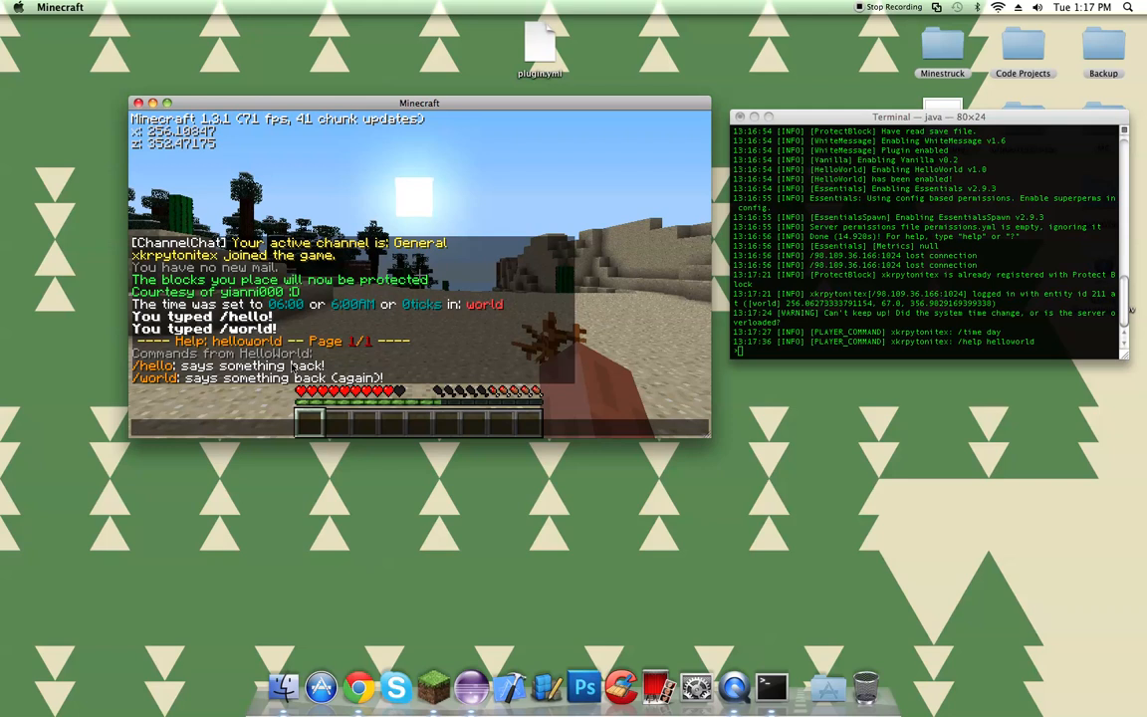
{"action": "key", "text": "slash"}
{"action": "type", "text": "hello"}
{"action": "key", "text": "Return"}
{"action": "key", "text": "t"}
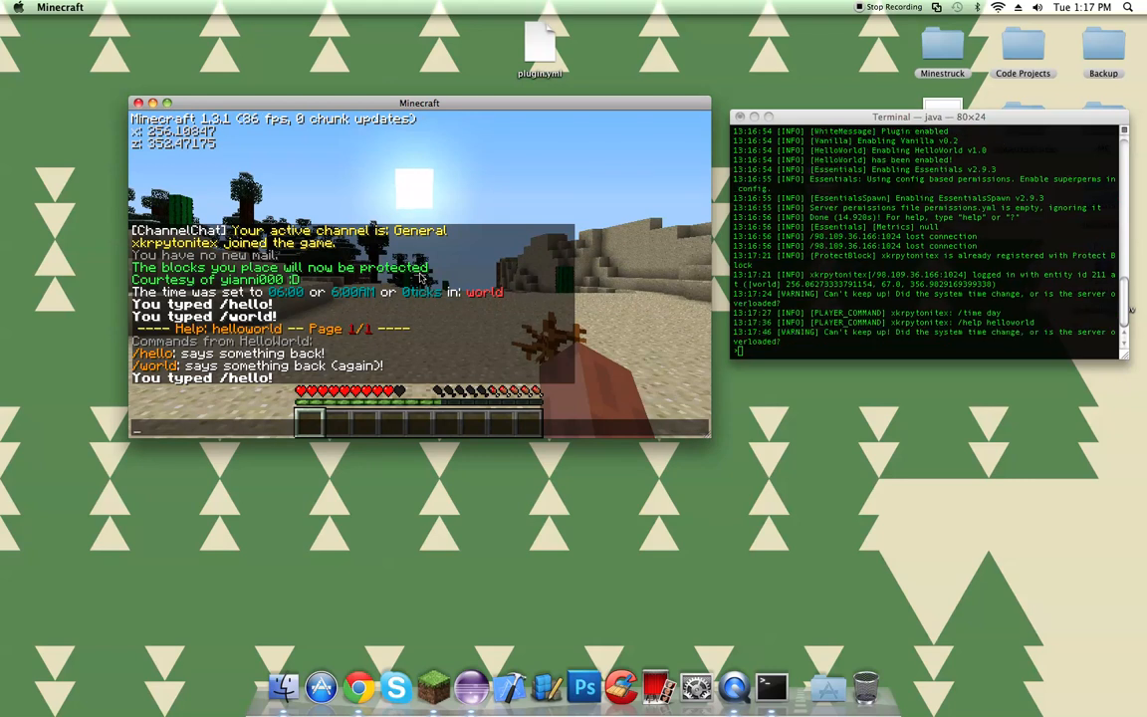
{"action": "type", "text": "/hel"}
{"action": "key", "text": "Return"}
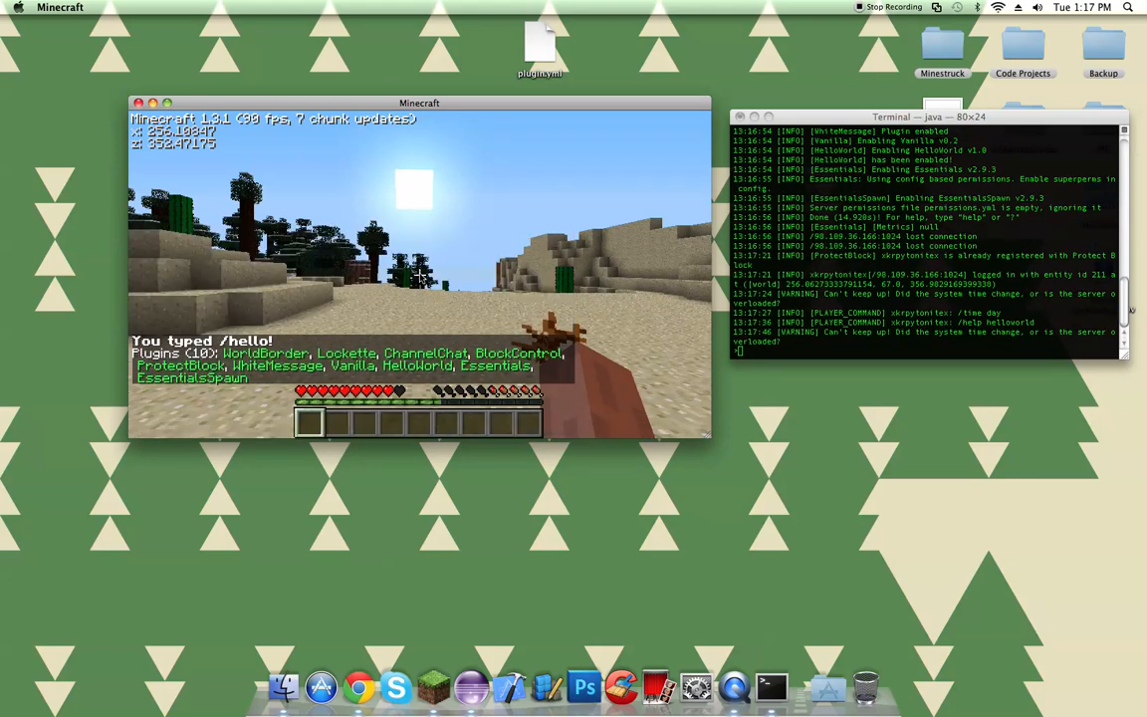
{"action": "key", "text": "t"}
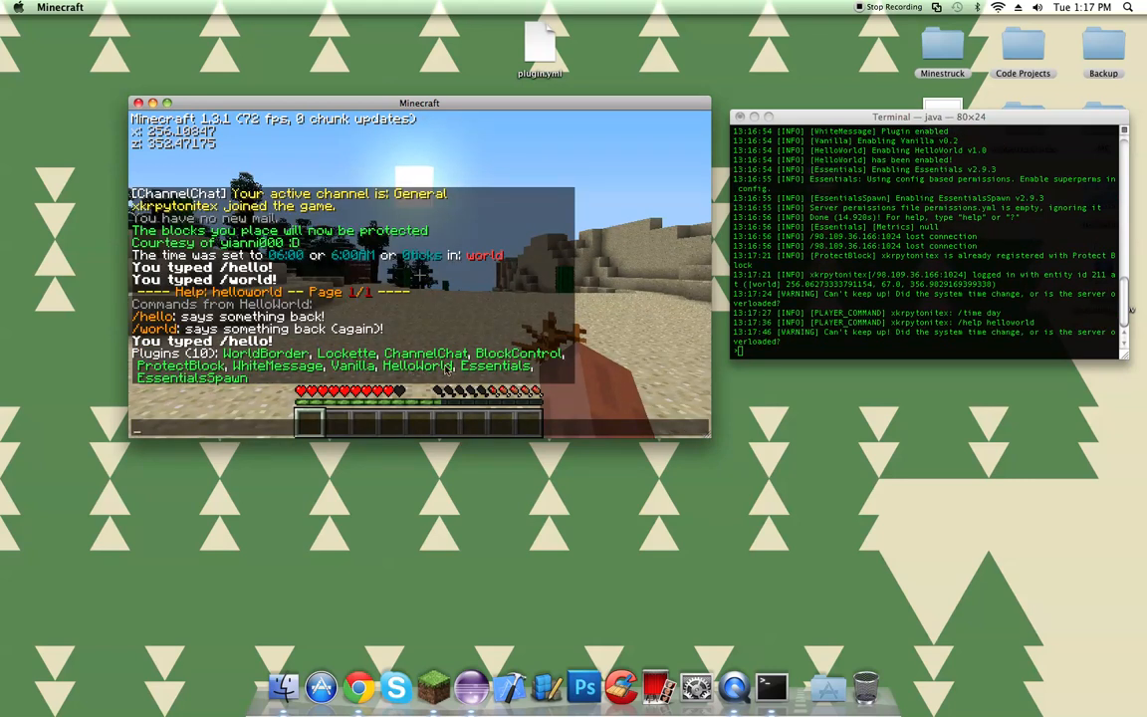
{"action": "key", "text": "Escape"}
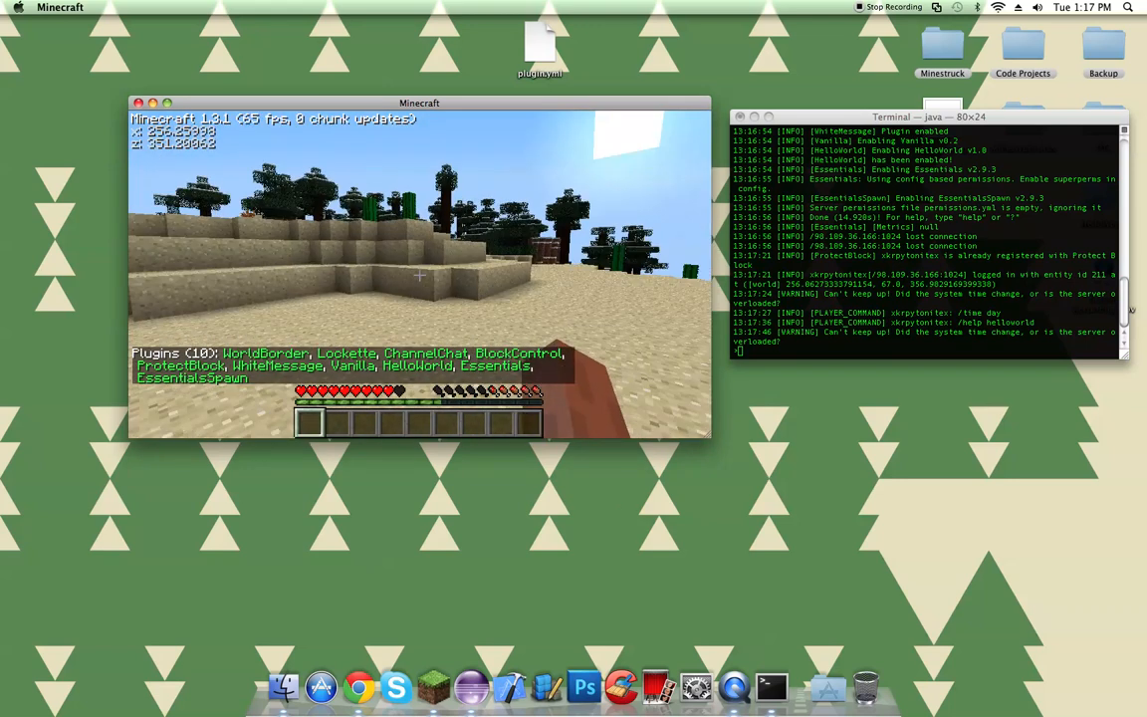
Step: Run /spawn and walk through the cave toward the torch and signs
{"action": "key", "text": "slash"}
{"action": "type", "text": "spawn"}
{"action": "key", "text": "Return"}
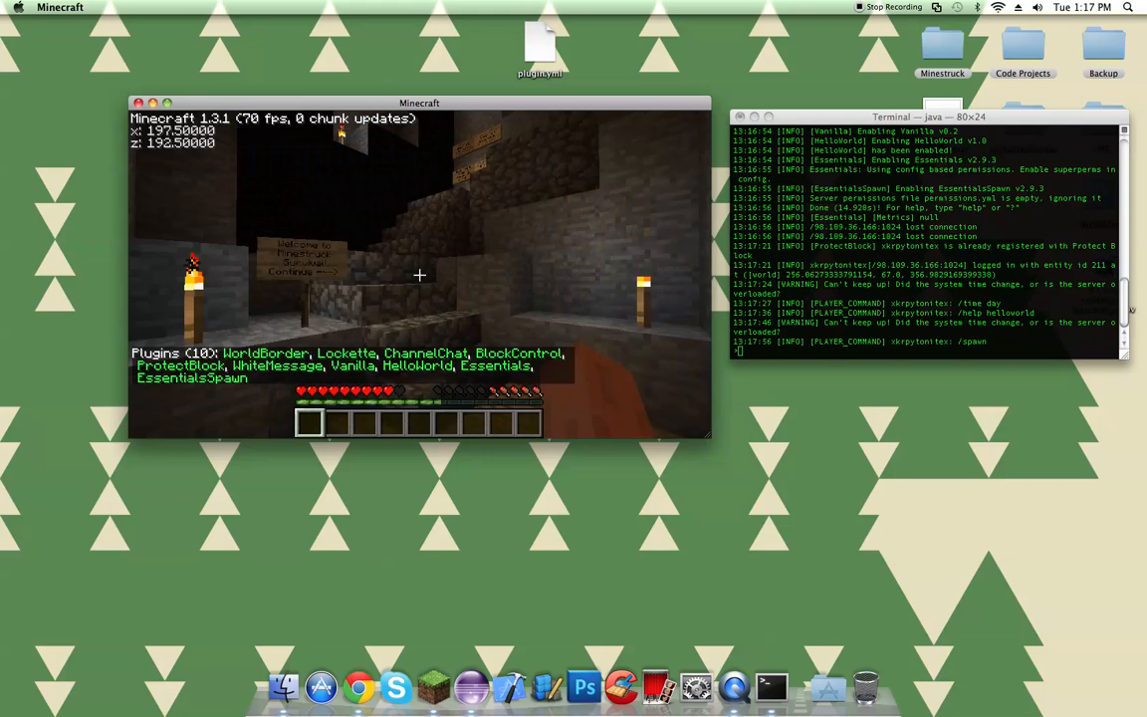
{"action": "key", "text": "w"}
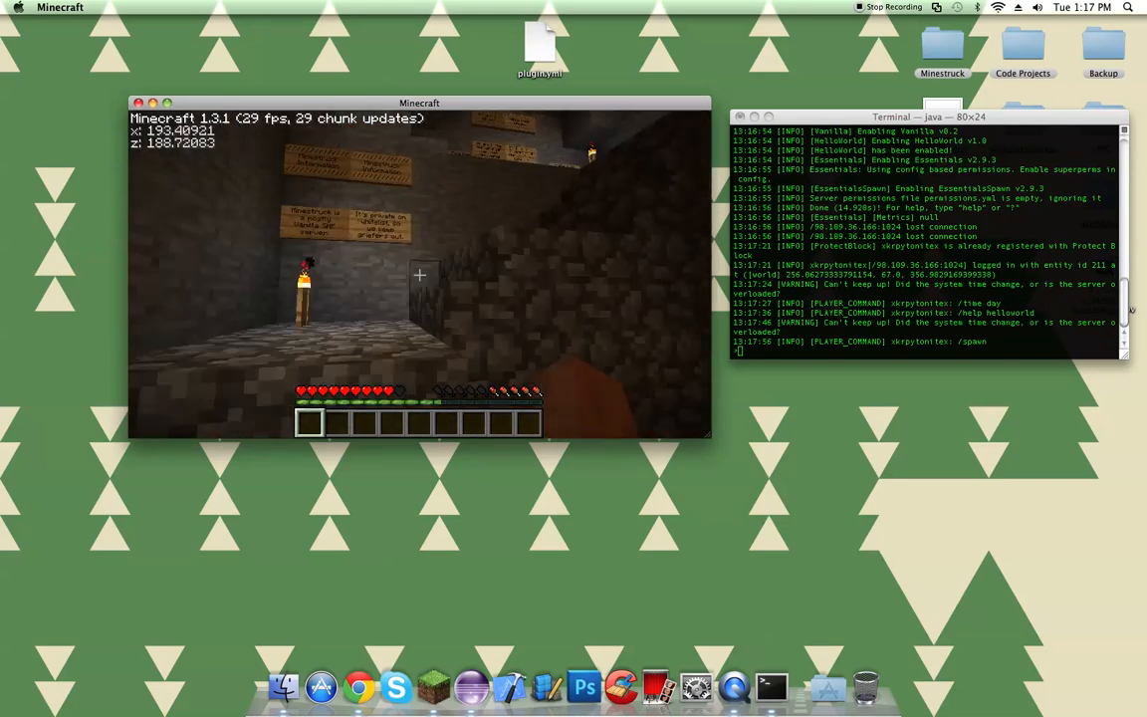
{"action": "key", "text": "w"}
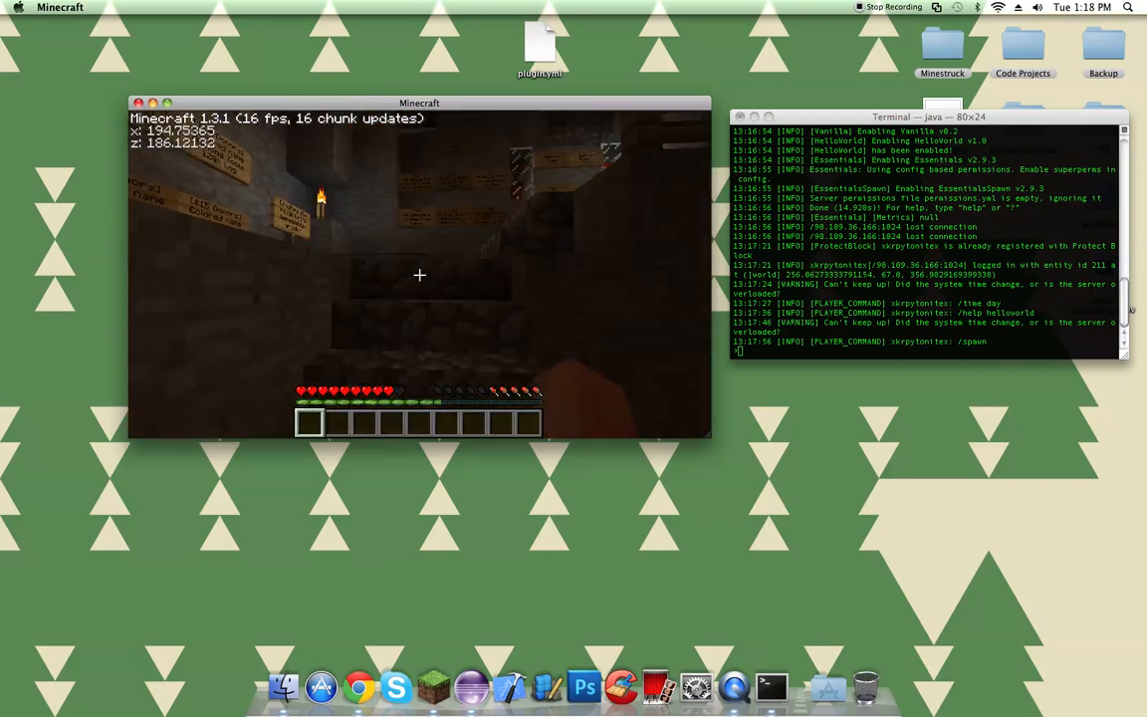
Step: Pause the game and bring the server console in Terminal forward
{"action": "key", "text": "Escape"}
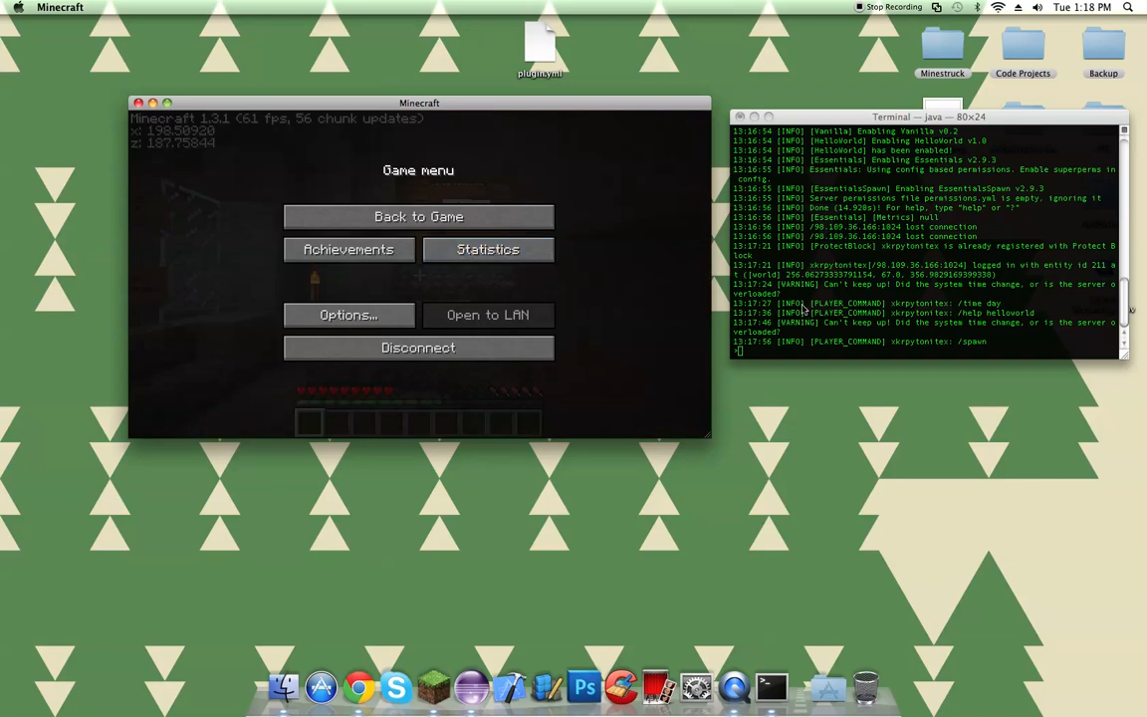
{"action": "left_click", "coordinate": [804, 306]}
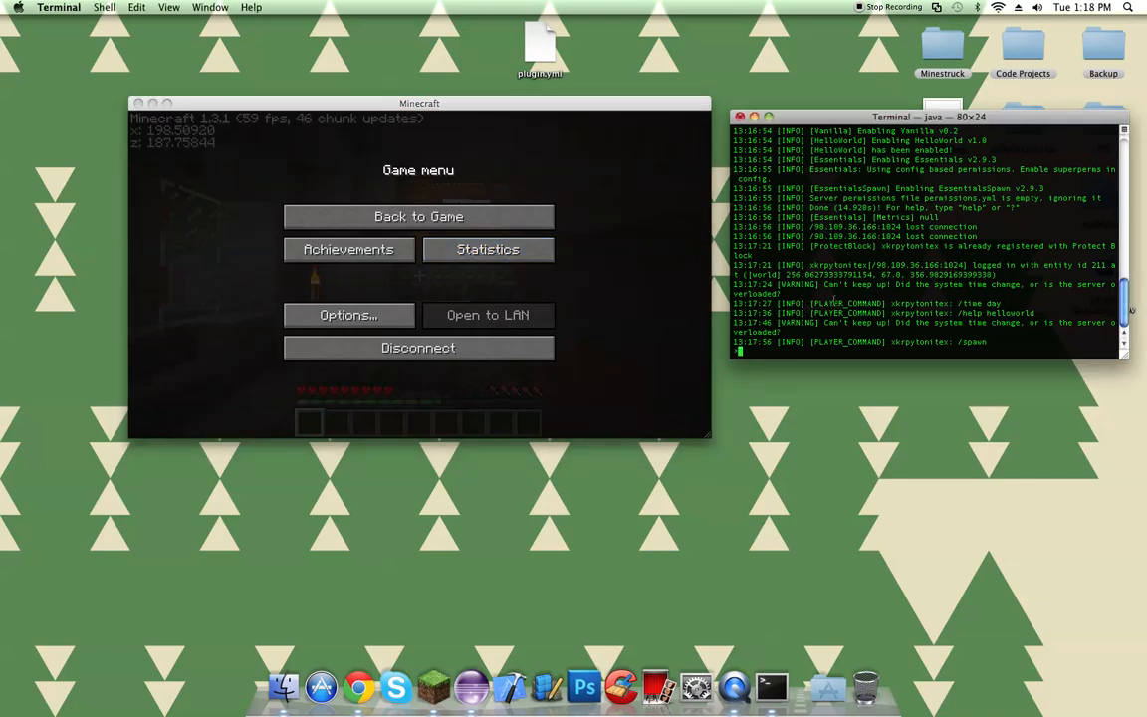